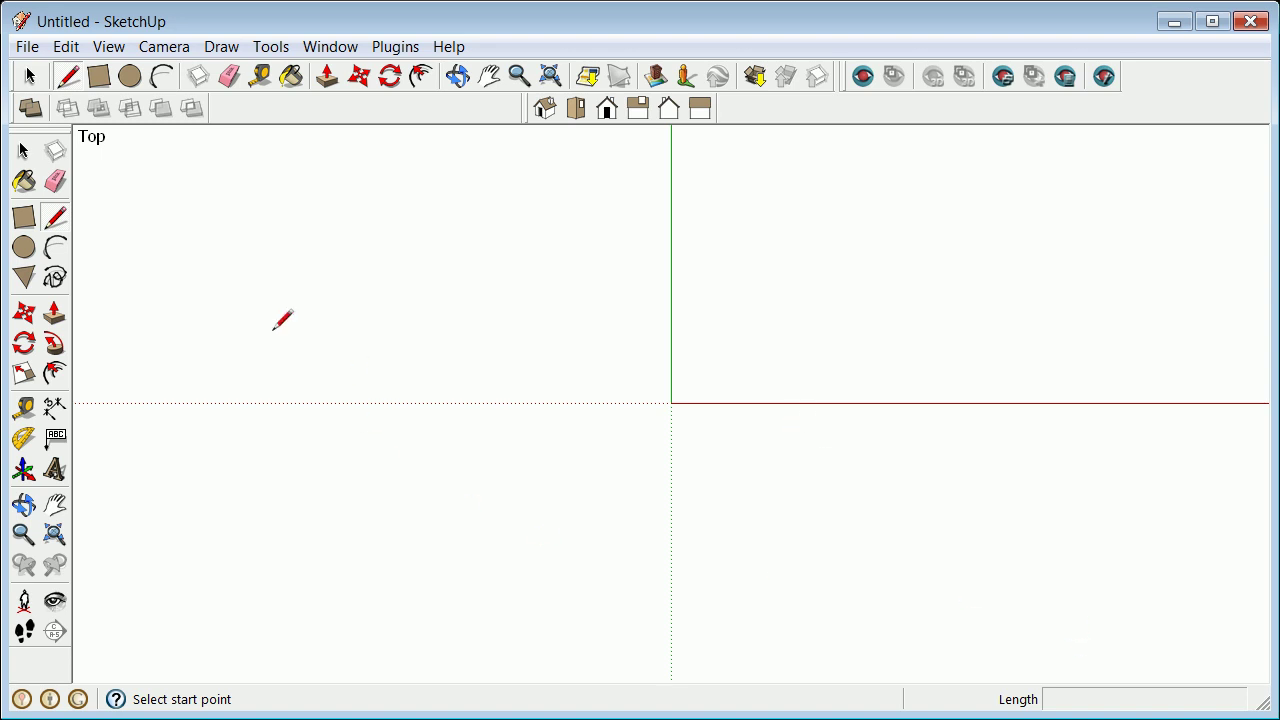
Draw a 20m by 30m rectangle face from the origin and zoom extents to fit it
left_click(24, 218)
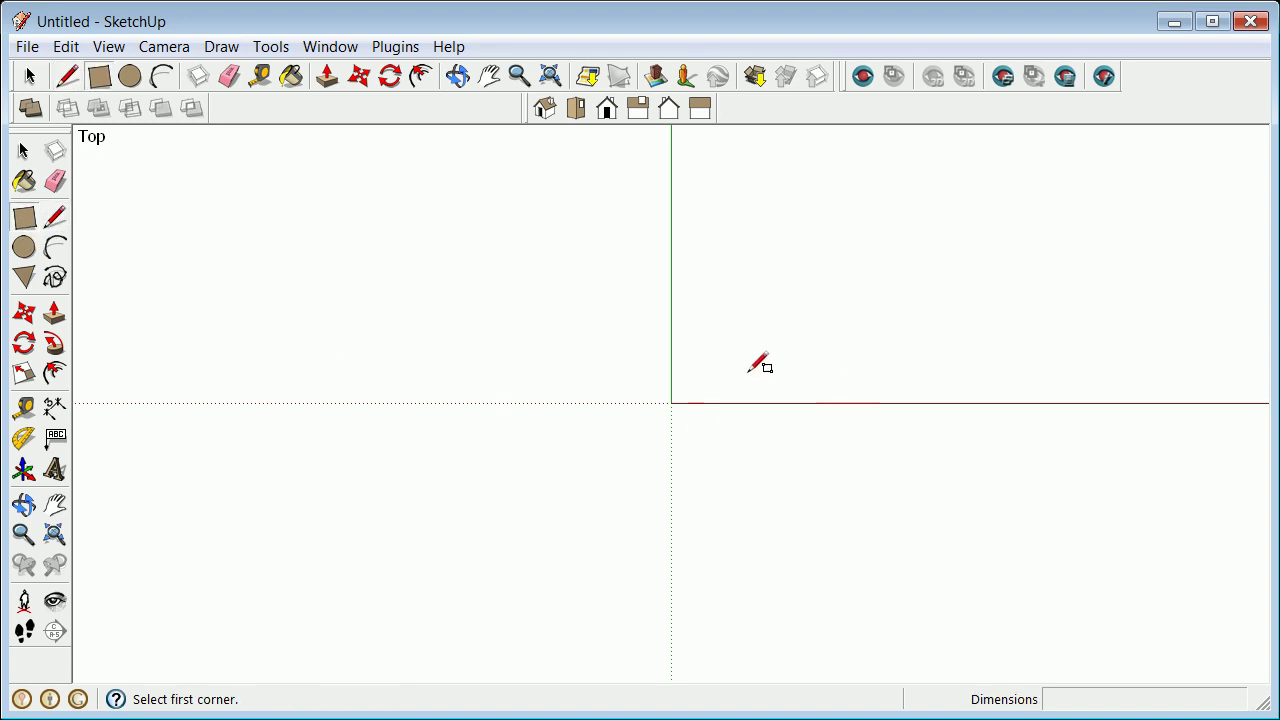
left_click(671, 403)
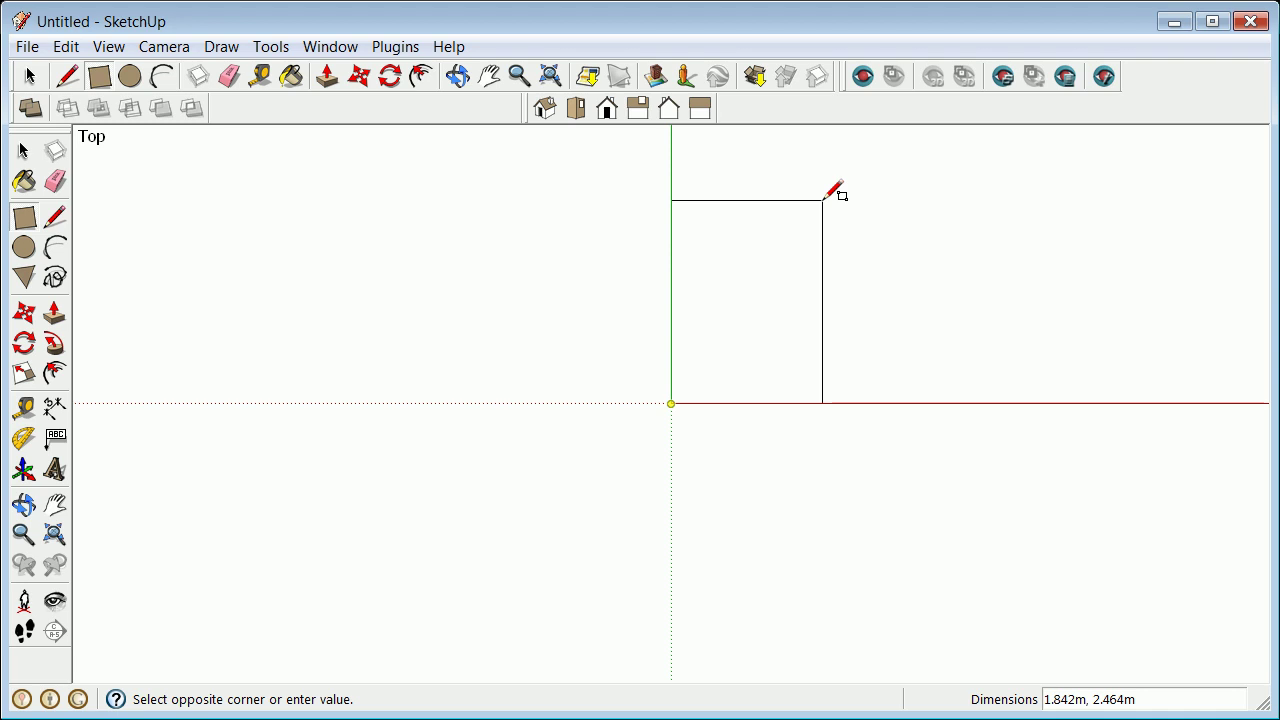
left_click(1258, 598)
left_click(671, 403)
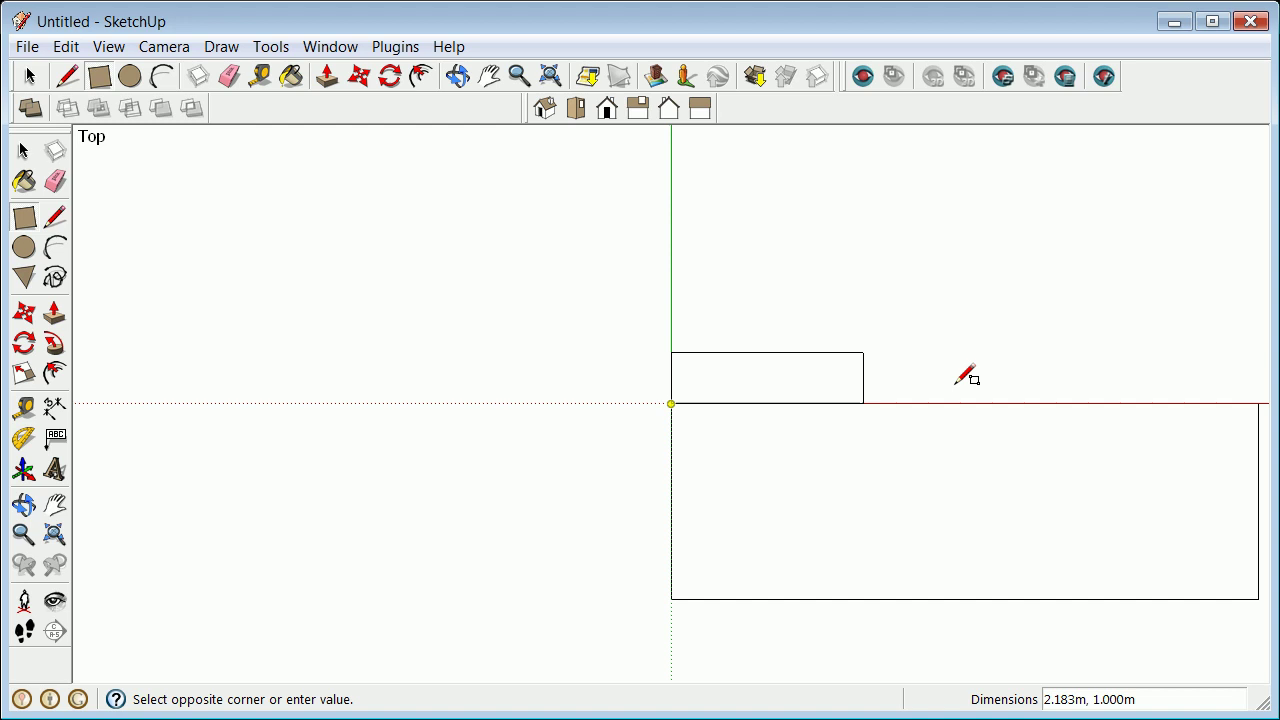
left_click(827, 214)
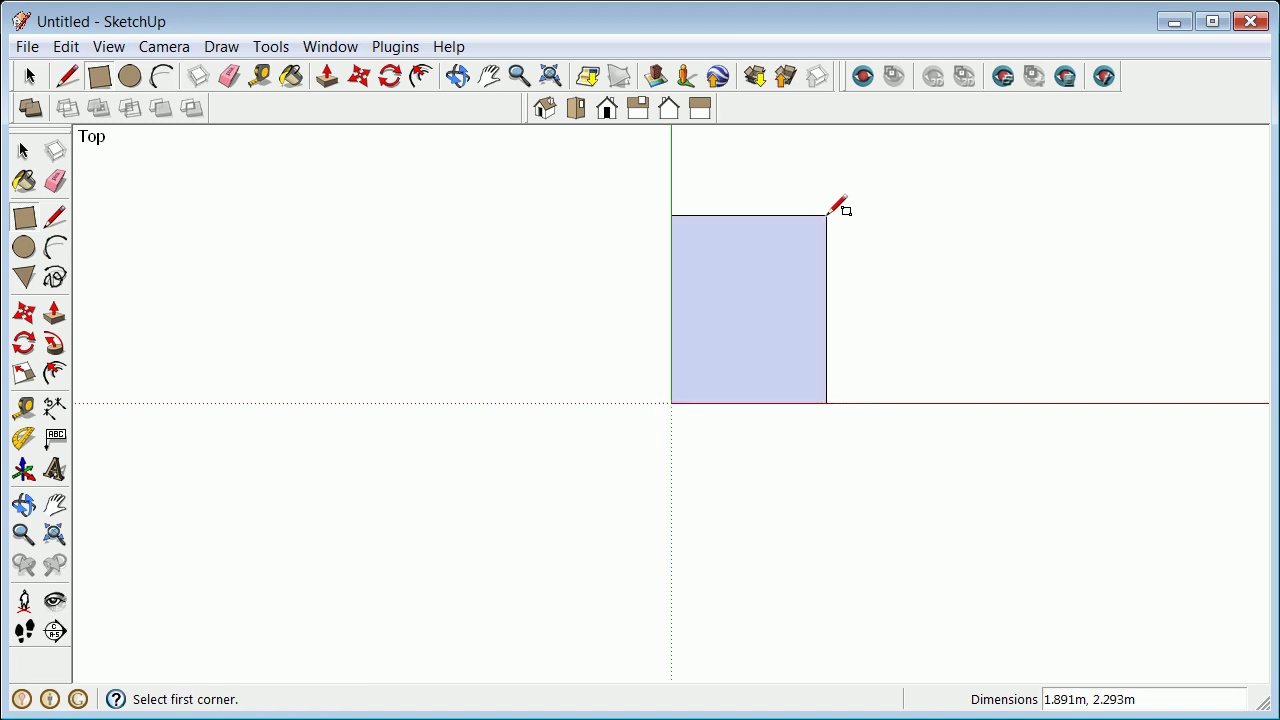
type("22")
key("BackSpace")
key("Return")
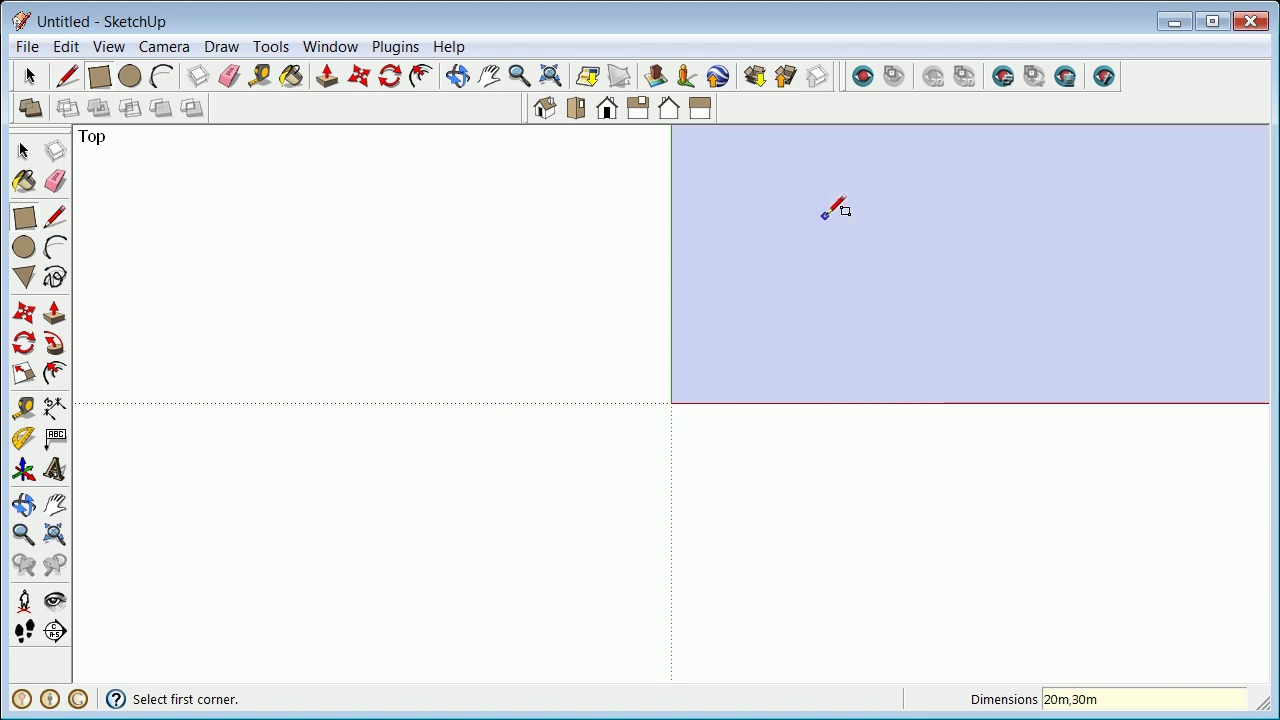
left_click(54, 534)
scroll(520, 403, "down", 3)
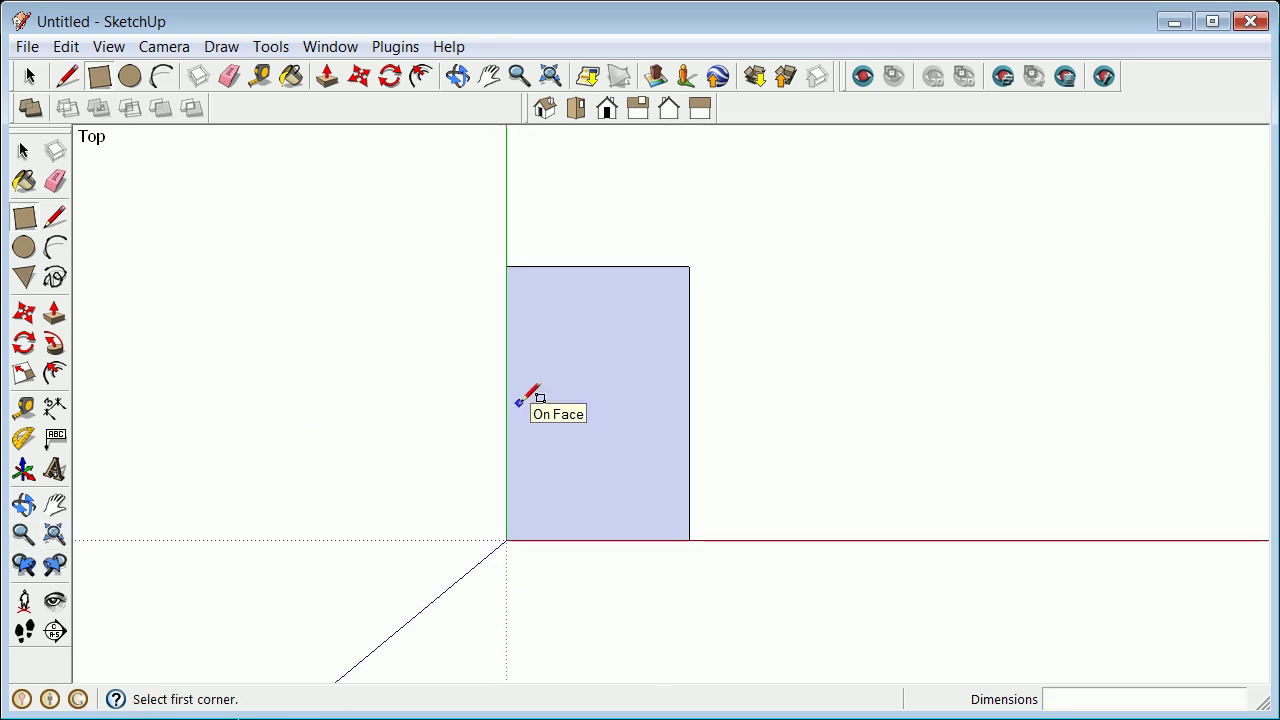
scroll(537, 460, "up", 2)
scroll(532, 445, "down", 1)
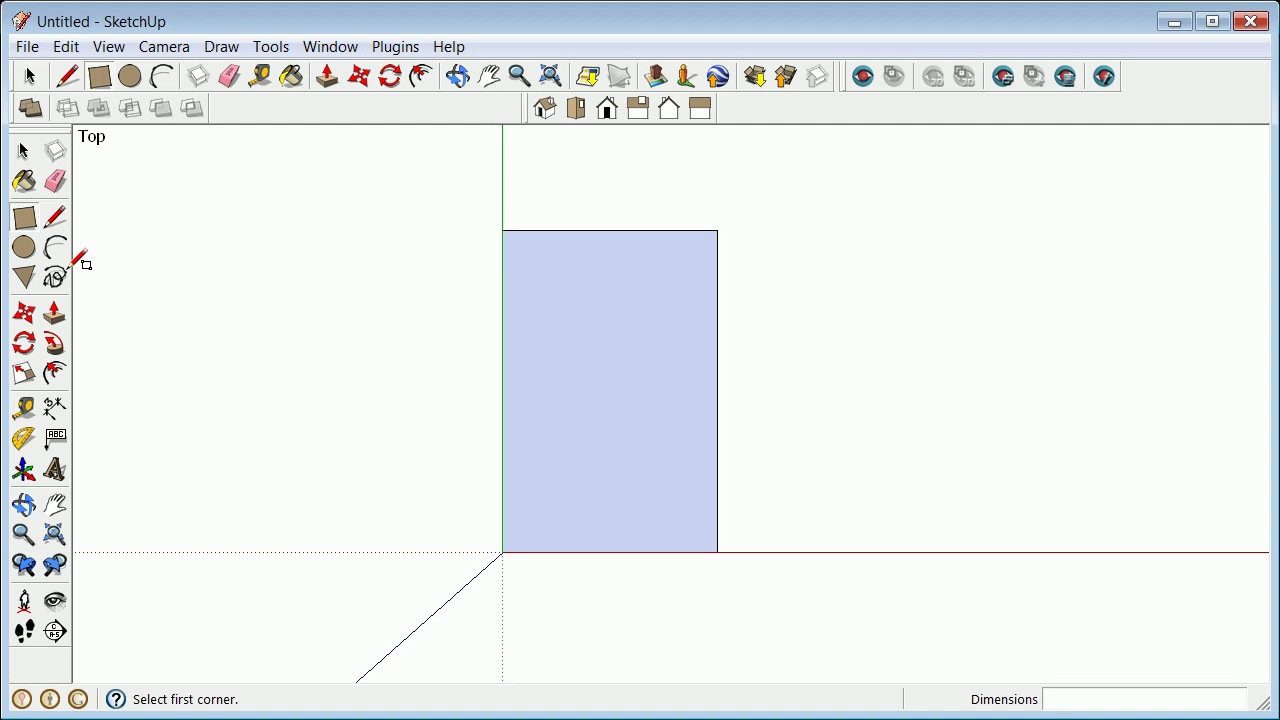
Move-copy the rectangle's left edge 2 to the right from its bottom-left corner
left_click(55, 217)
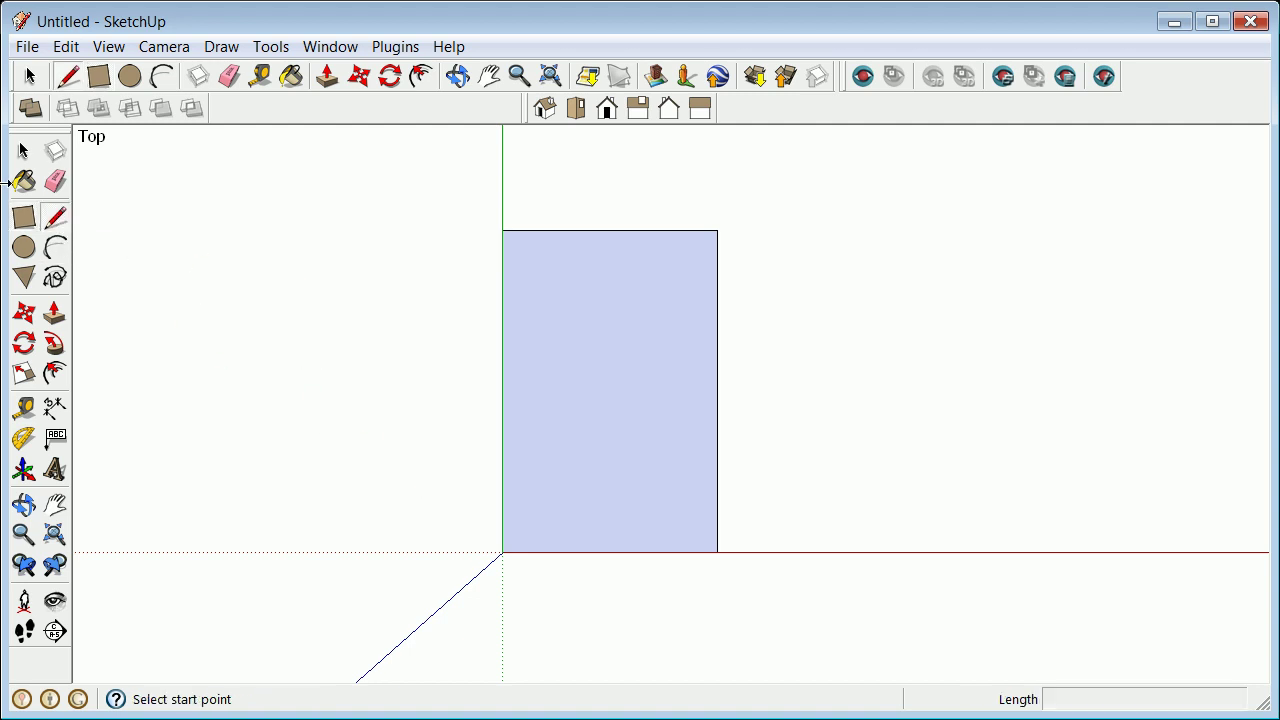
left_click(23, 150)
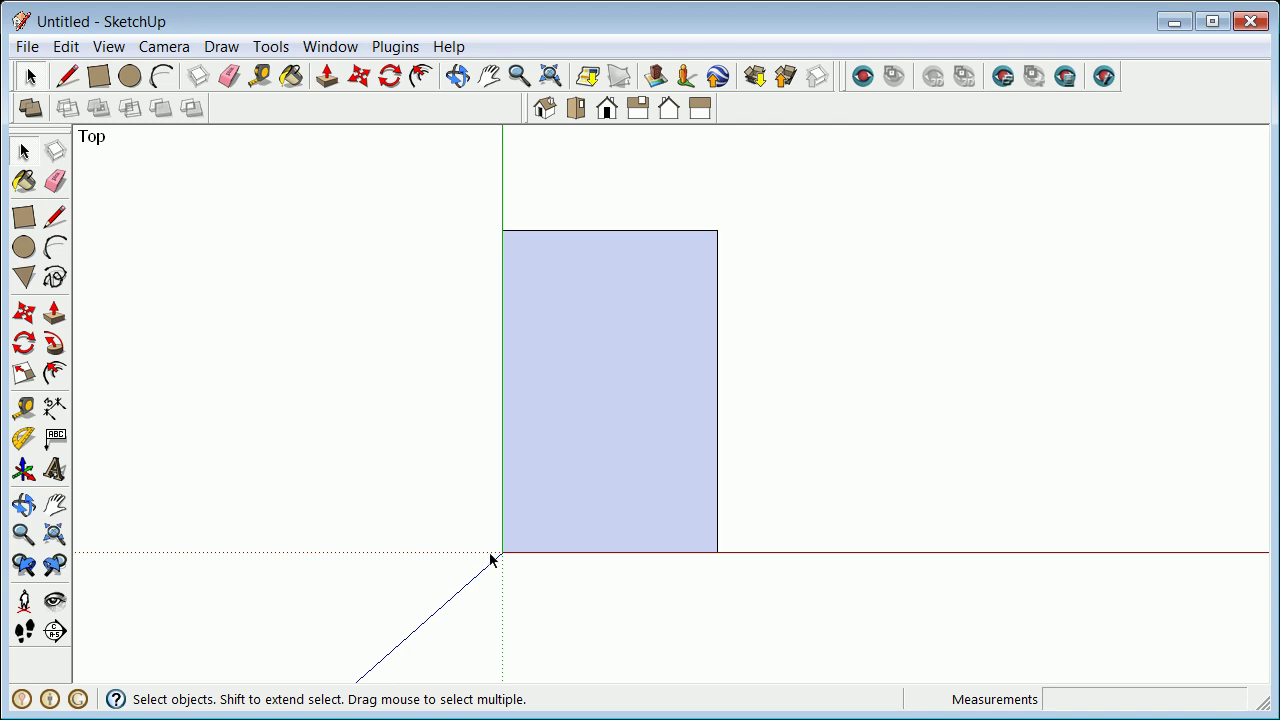
scroll(495, 555, "up", 3)
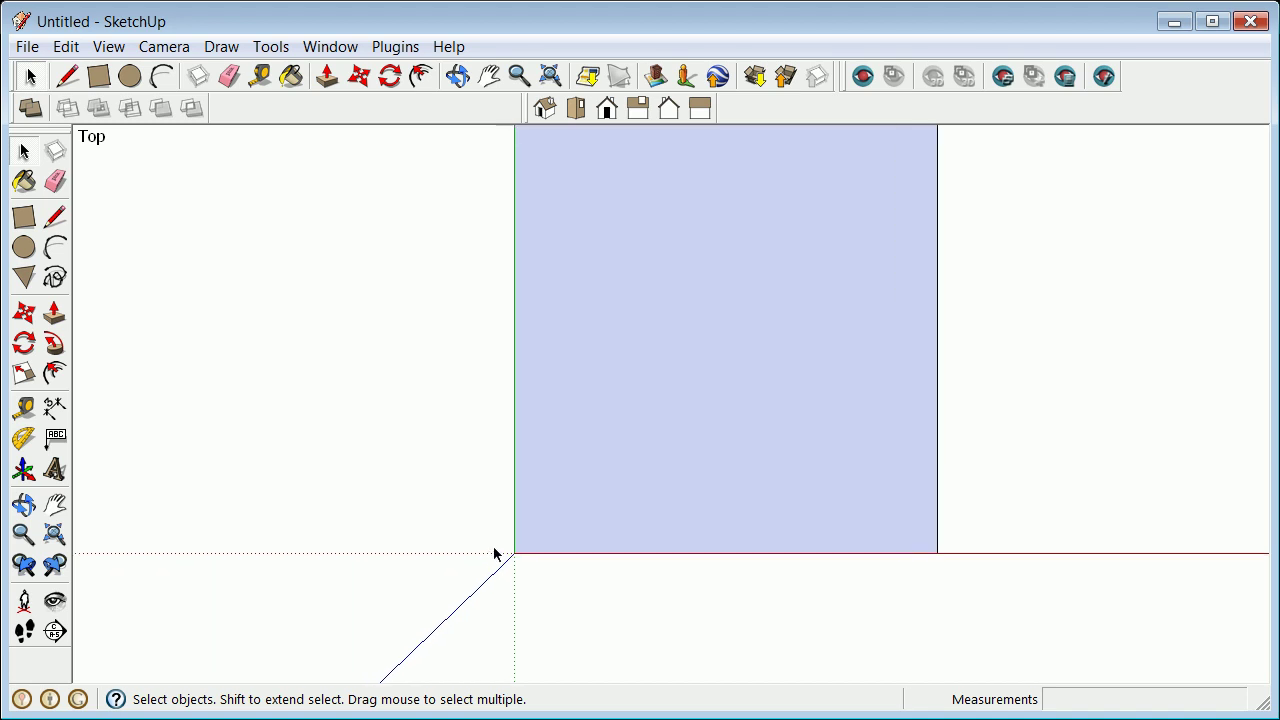
left_click(511, 489)
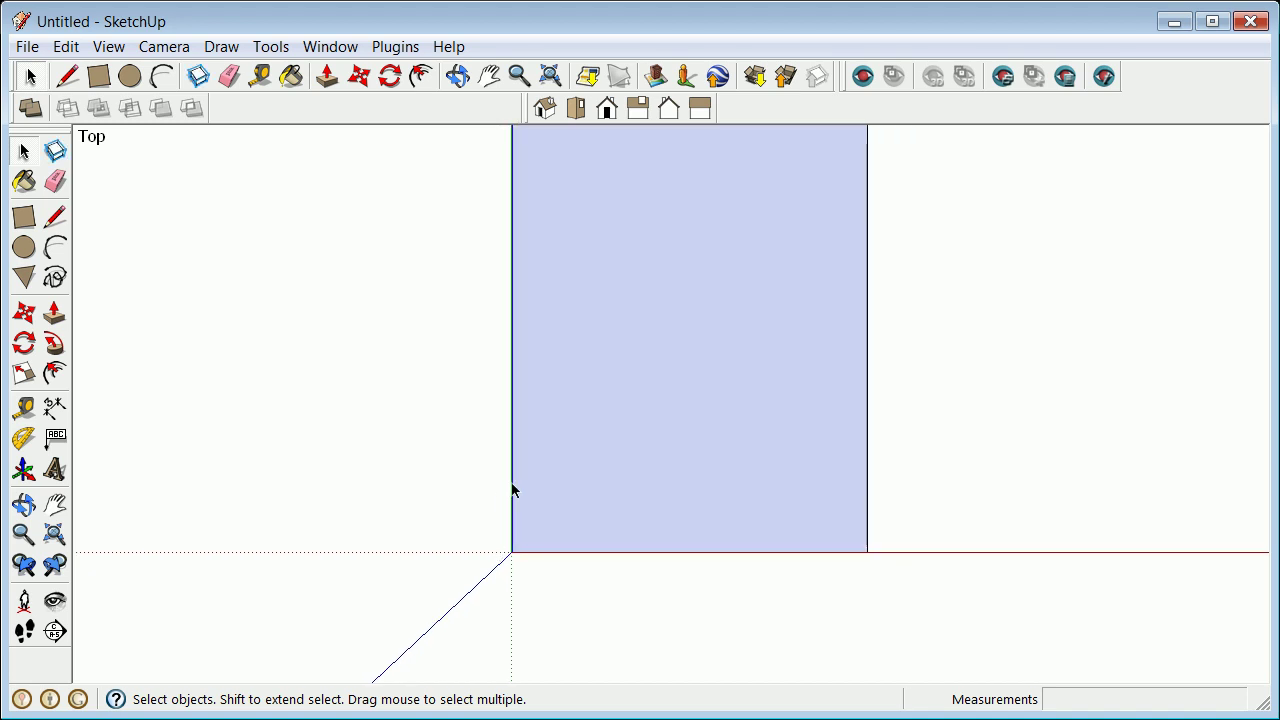
left_click(22, 315)
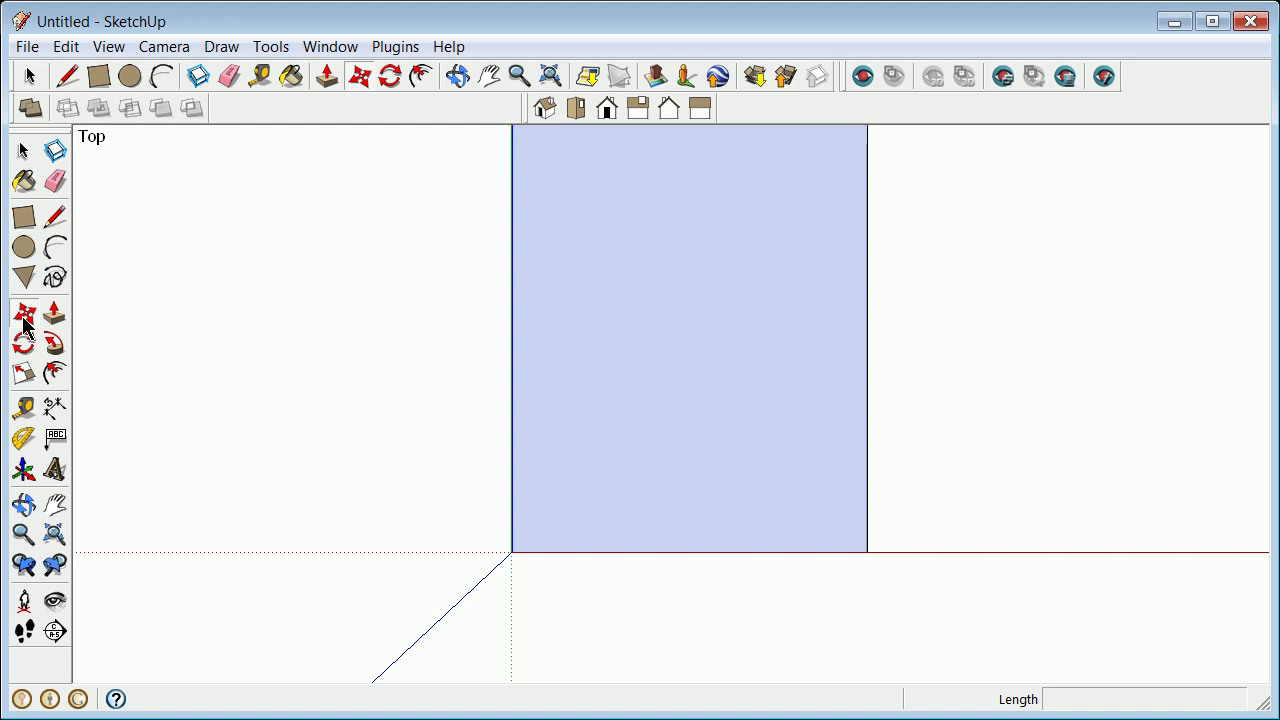
left_click(512, 550)
key("ctrl")
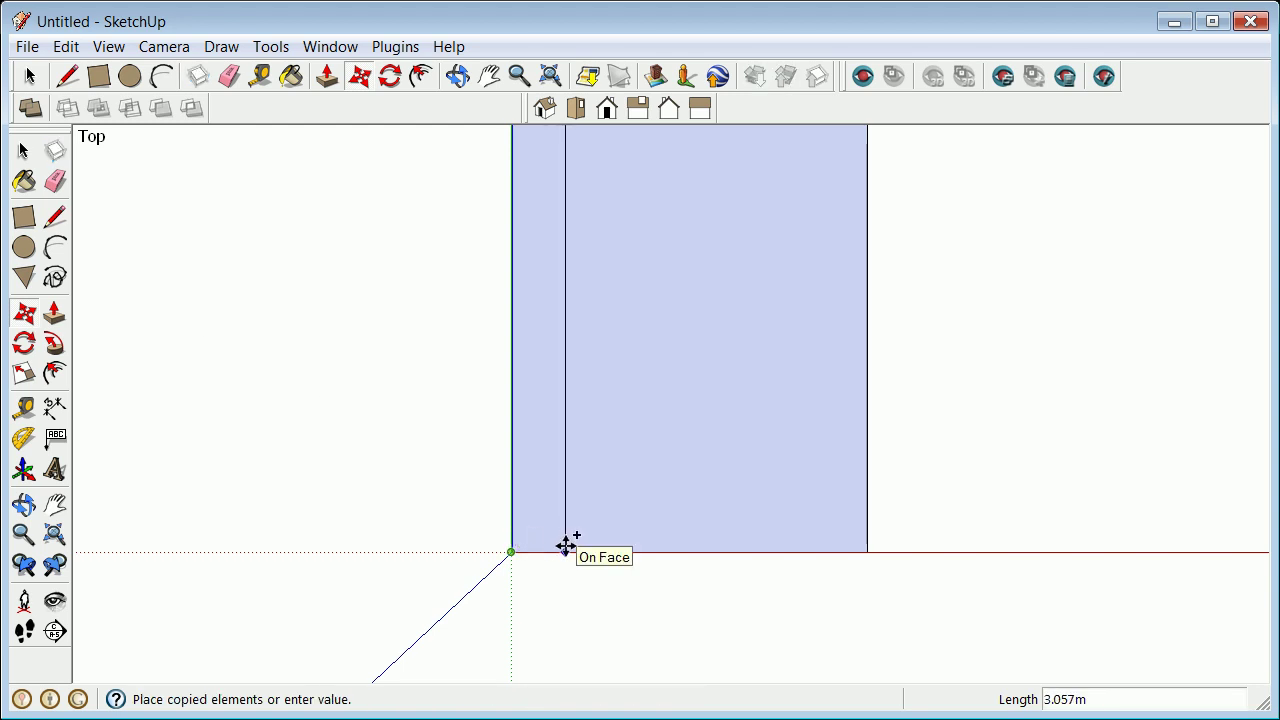
type("2m")
key("Return")
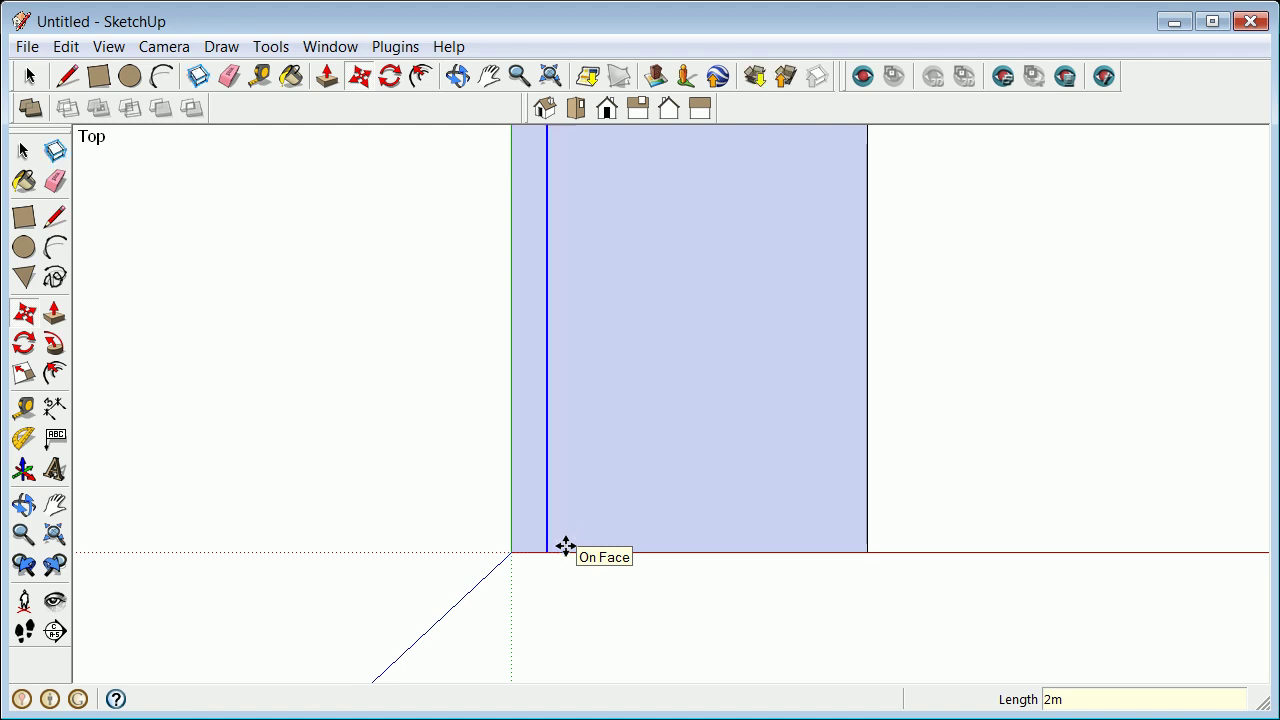
scroll(594, 240, "down", 4)
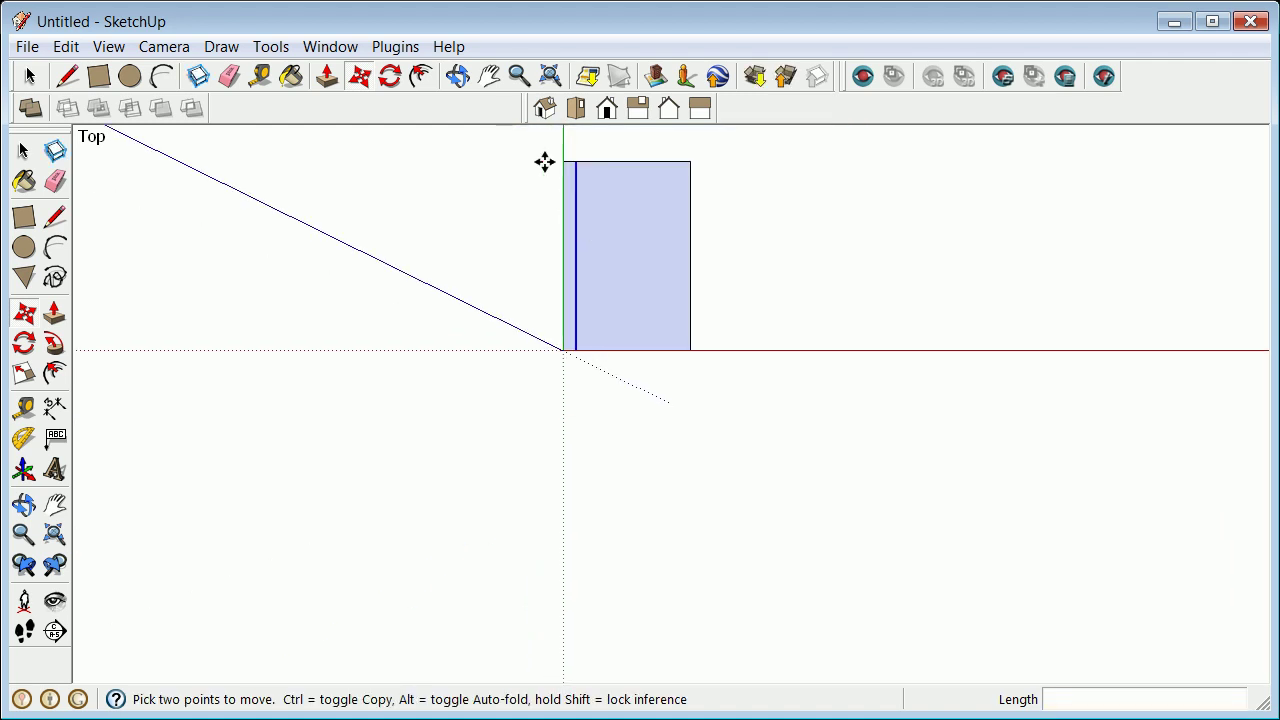
scroll(540, 155, "up", 4)
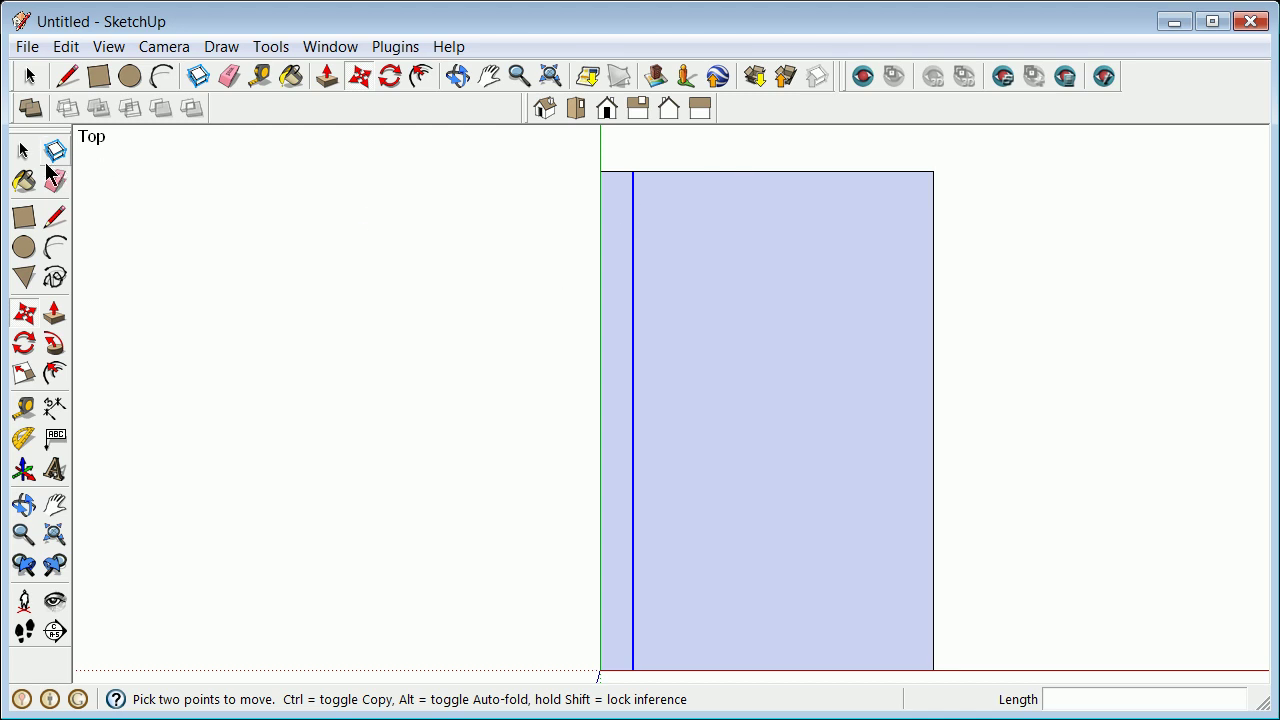
left_click(20, 150)
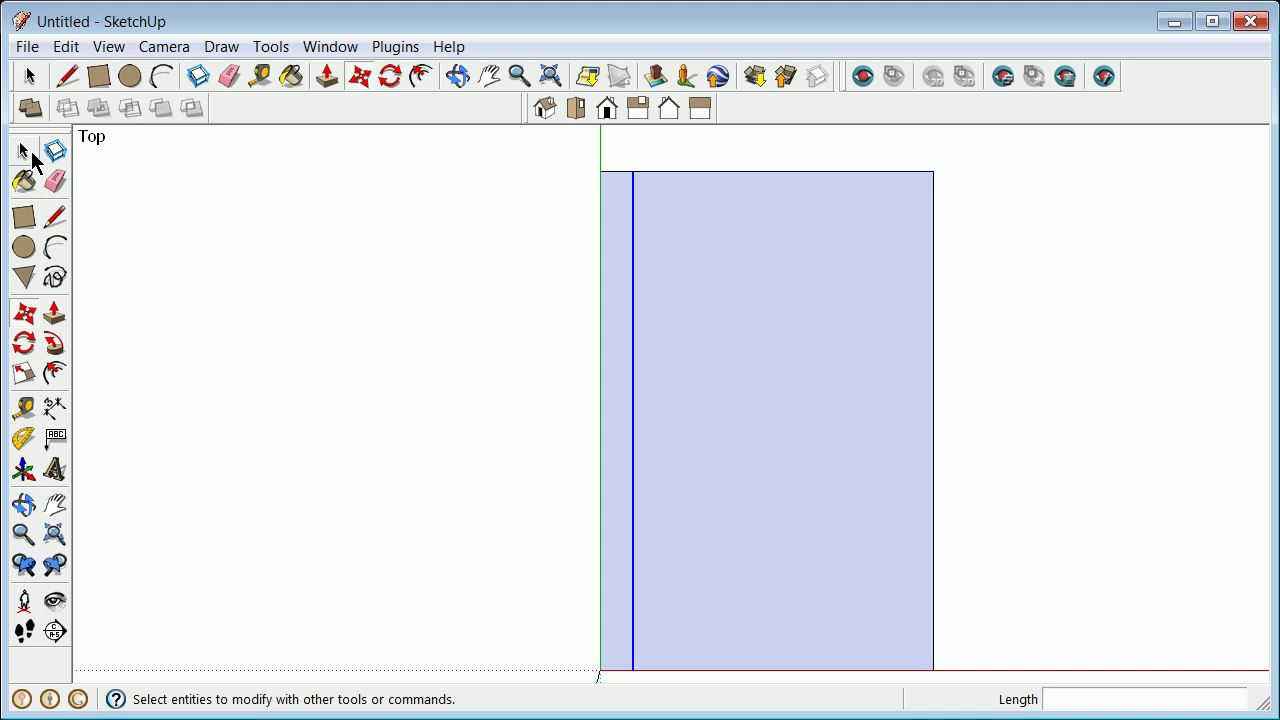
Copy the rectangle's right edge leftward, adding a second vertical division line
left_click(24, 150)
left_click(937, 291)
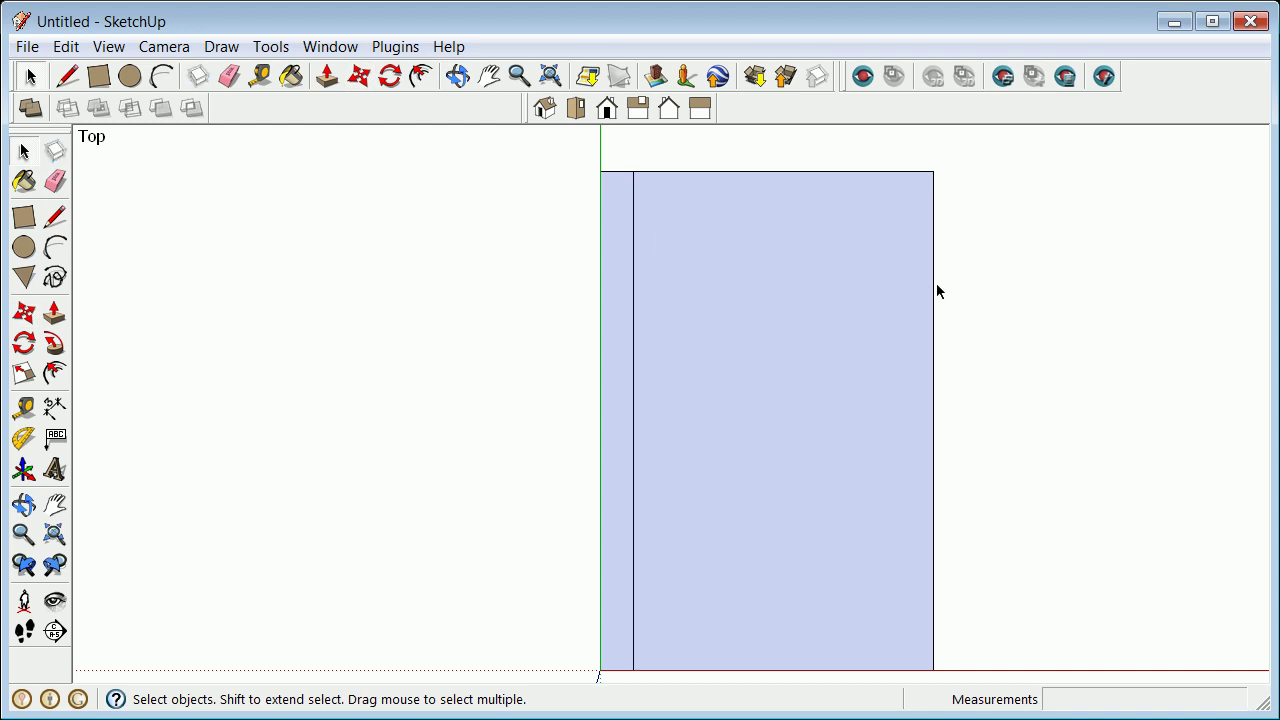
left_click(934, 291)
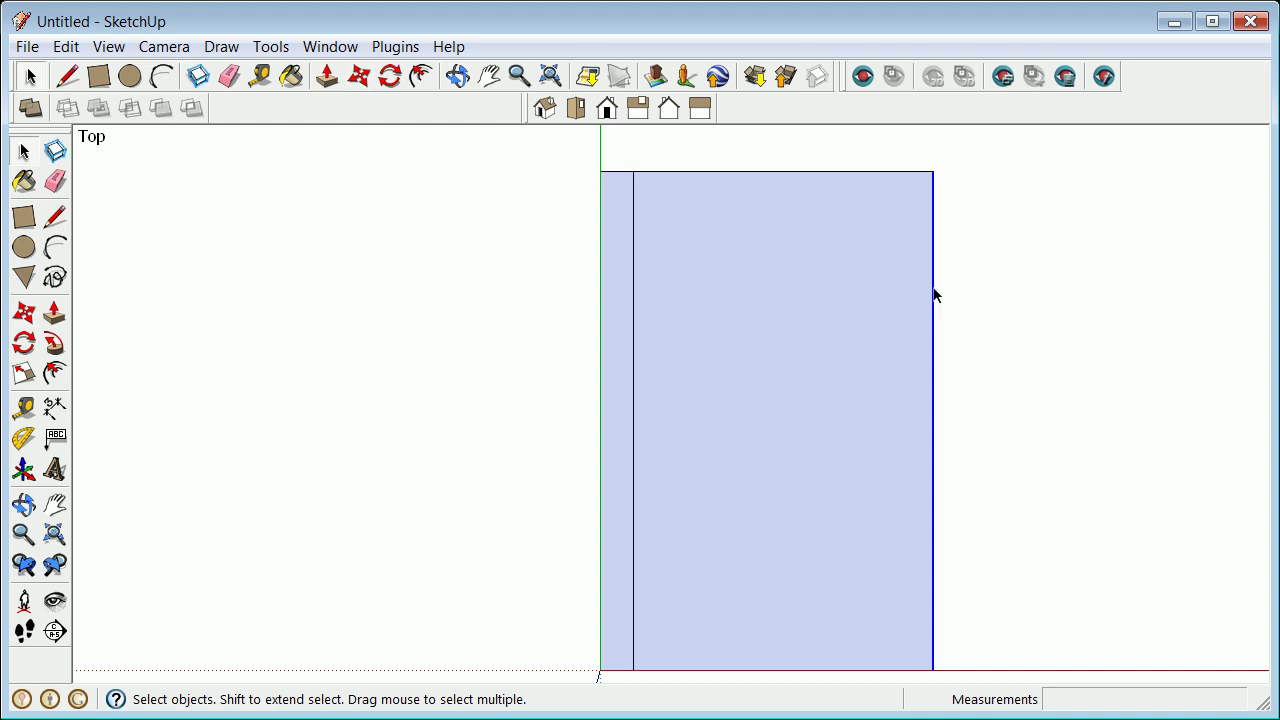
left_click(24, 312)
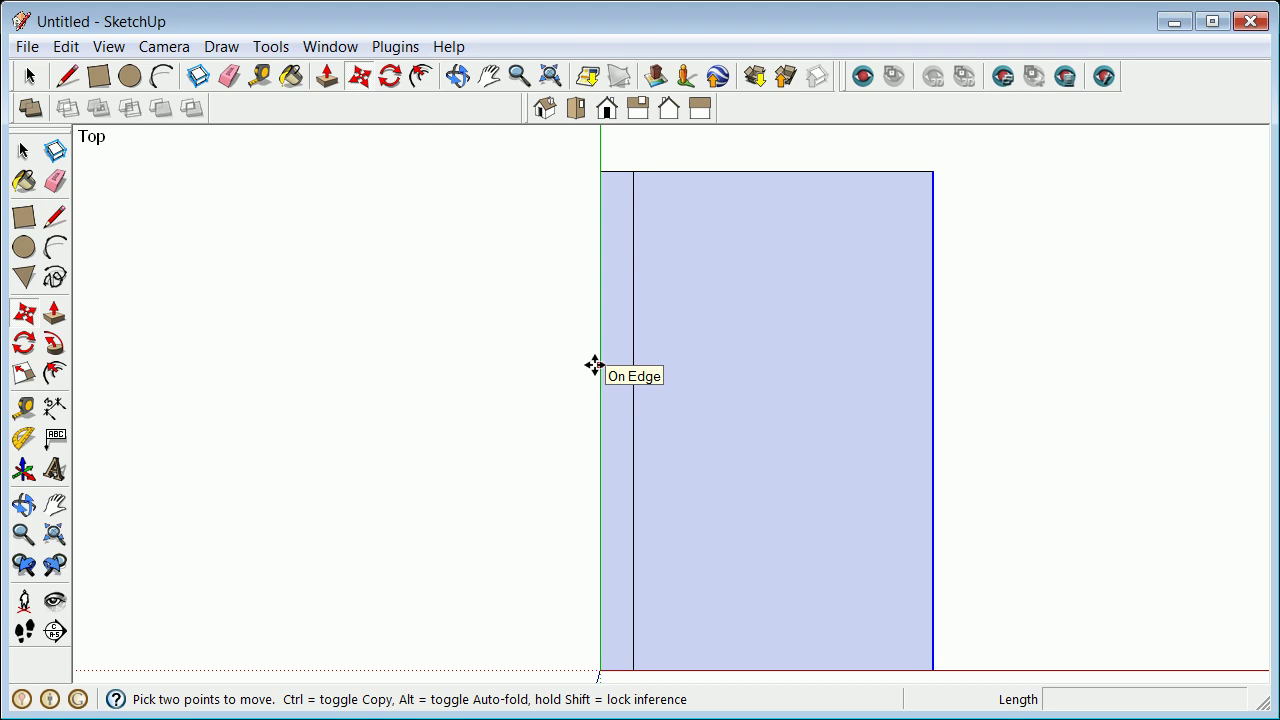
left_click(933, 171)
key("ctrl")
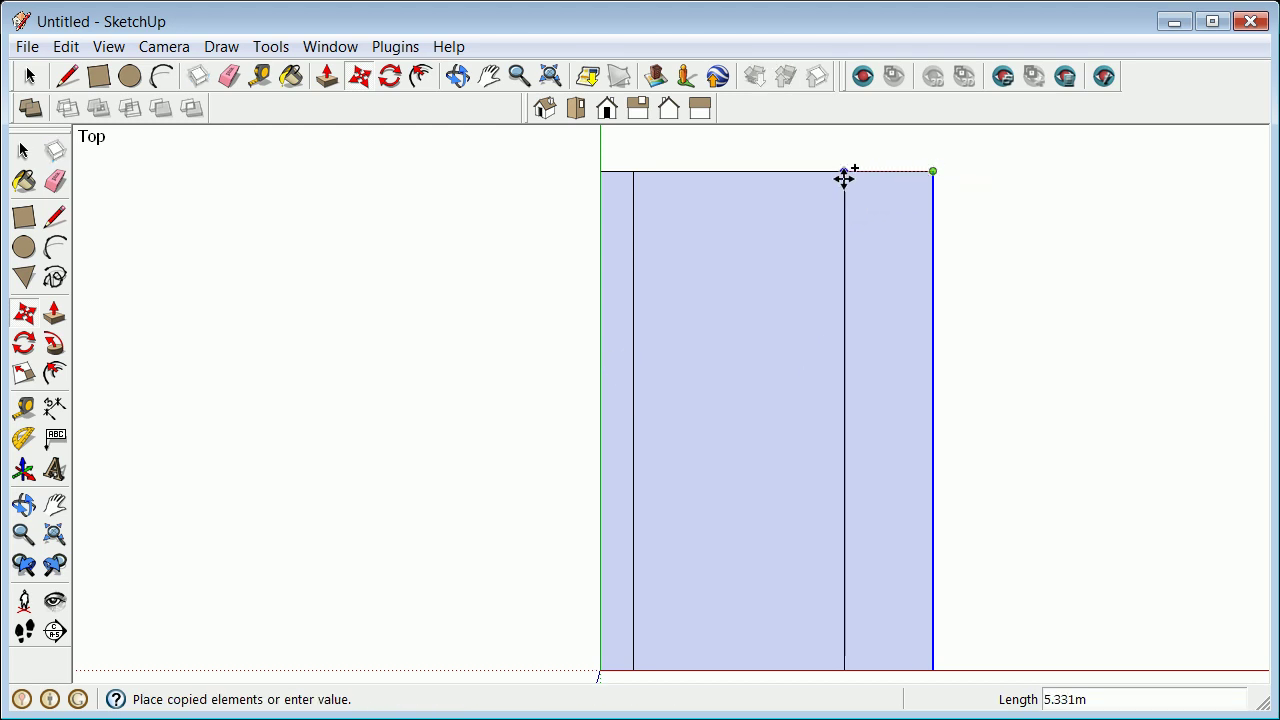
type("15m")
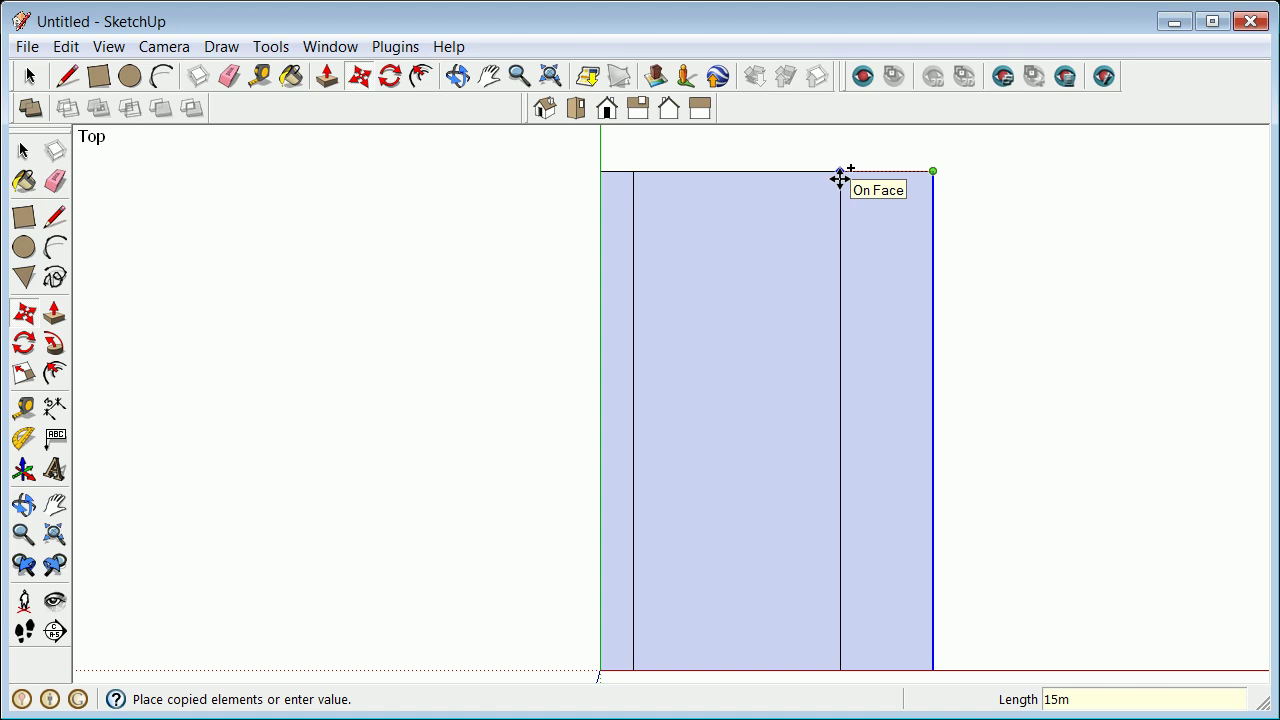
key("Return")
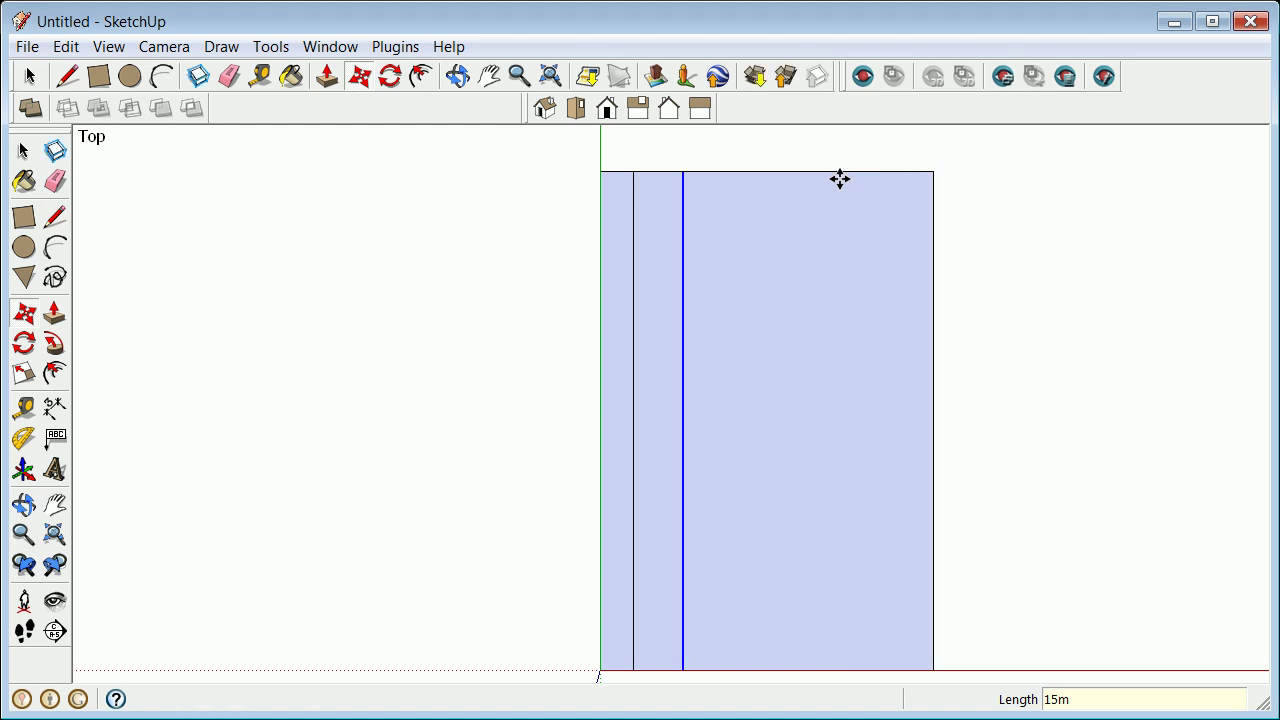
scroll(563, 157, "up", 3)
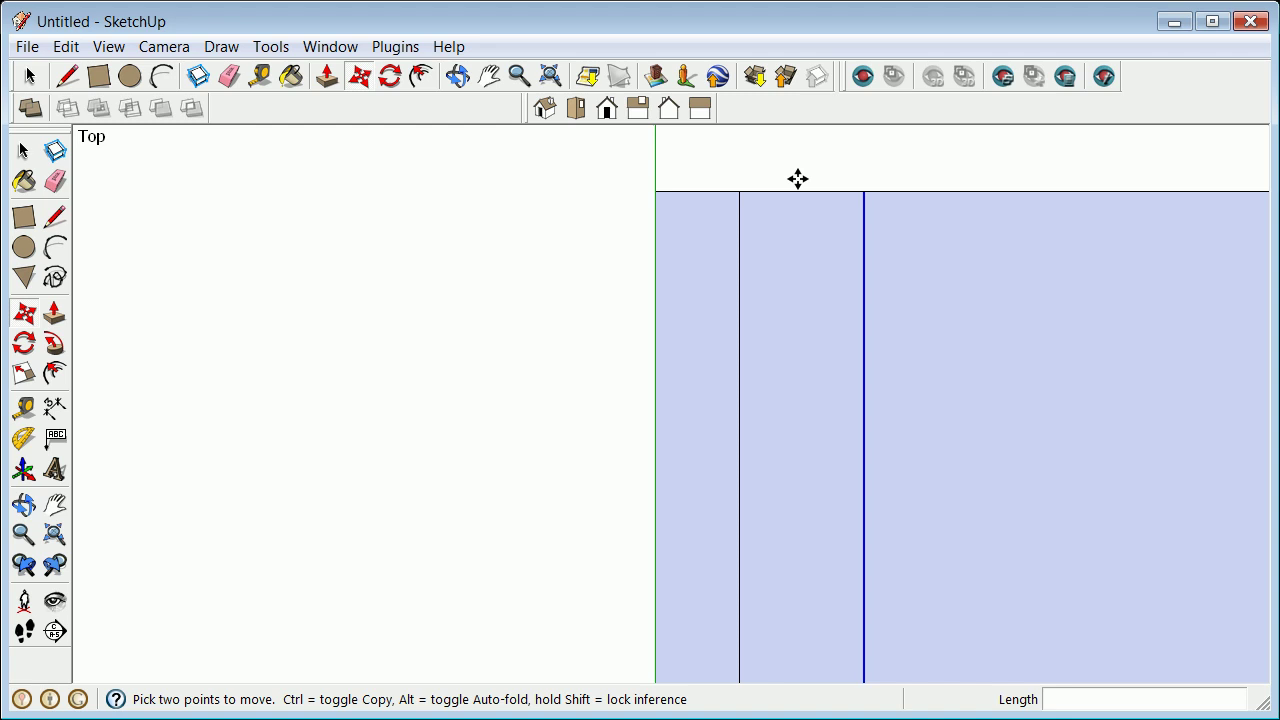
scroll(593, 175, "down", 1)
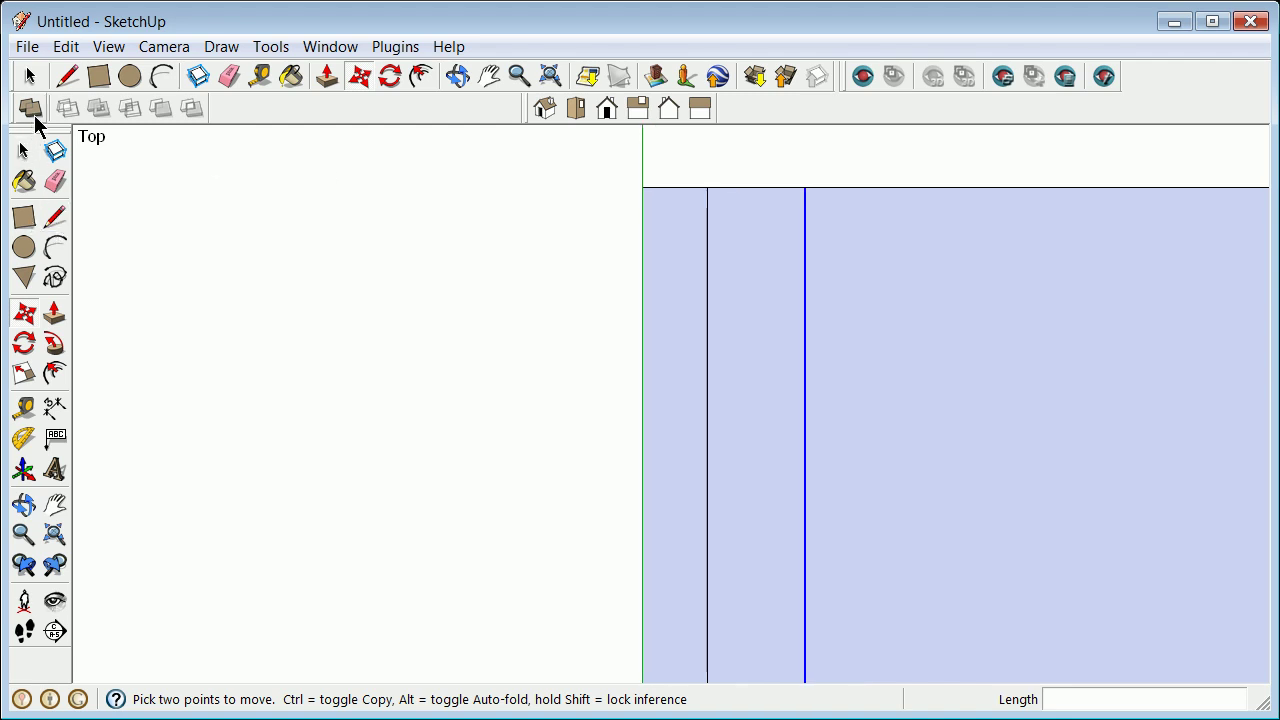
Copy the top edge 1m downward, cutting off a thin top strip
left_click(24, 150)
scroll(728, 266, "down", 2)
scroll(832, 238, "down", 2)
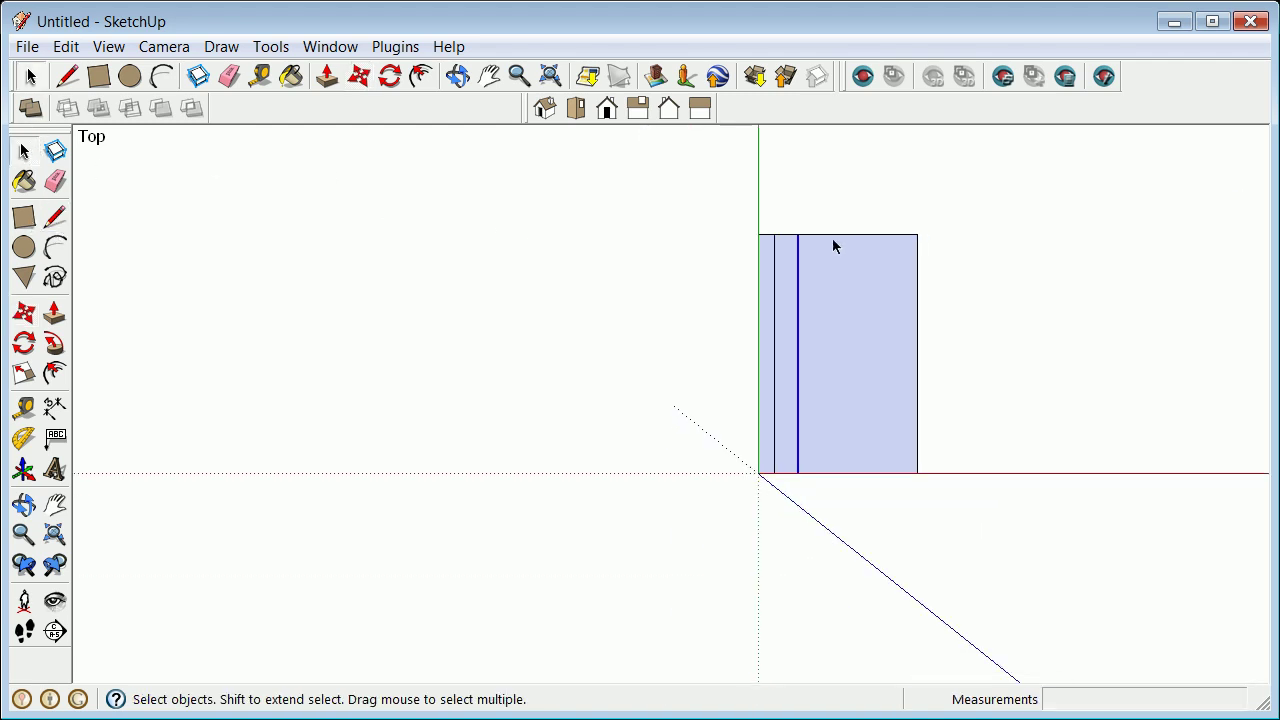
scroll(833, 240, "up", 3)
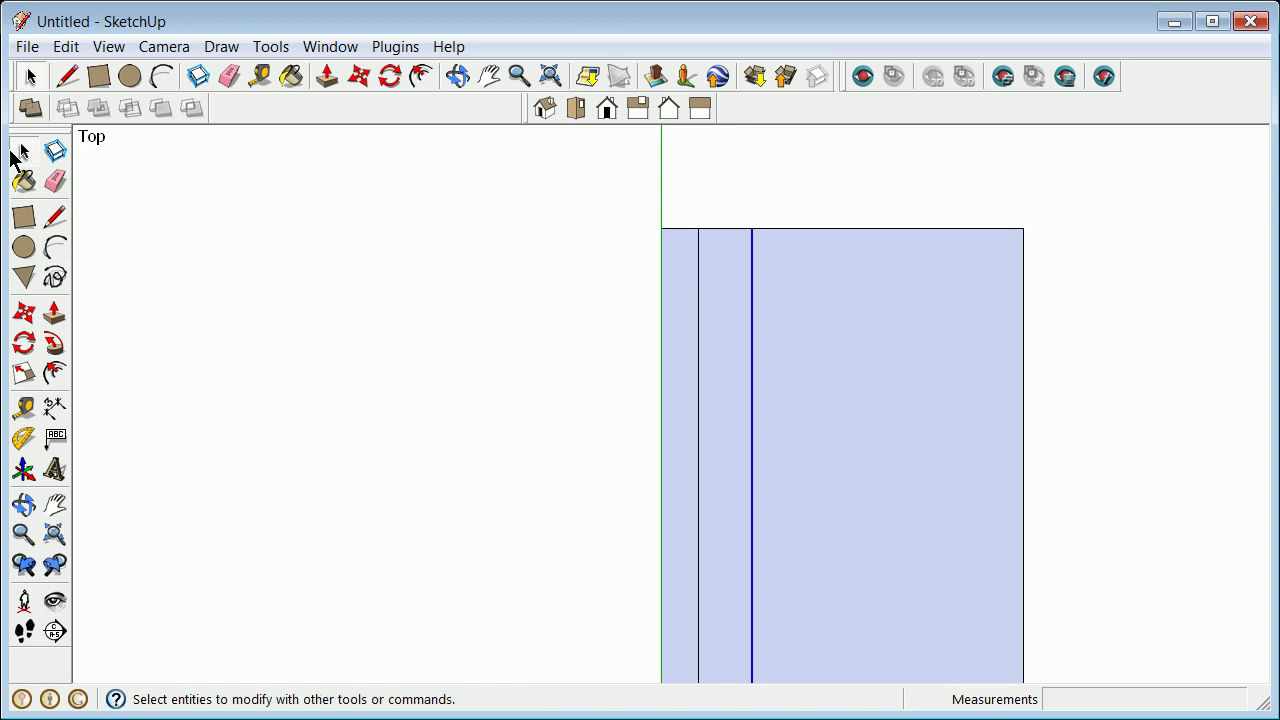
left_click(826, 238)
left_click(809, 229)
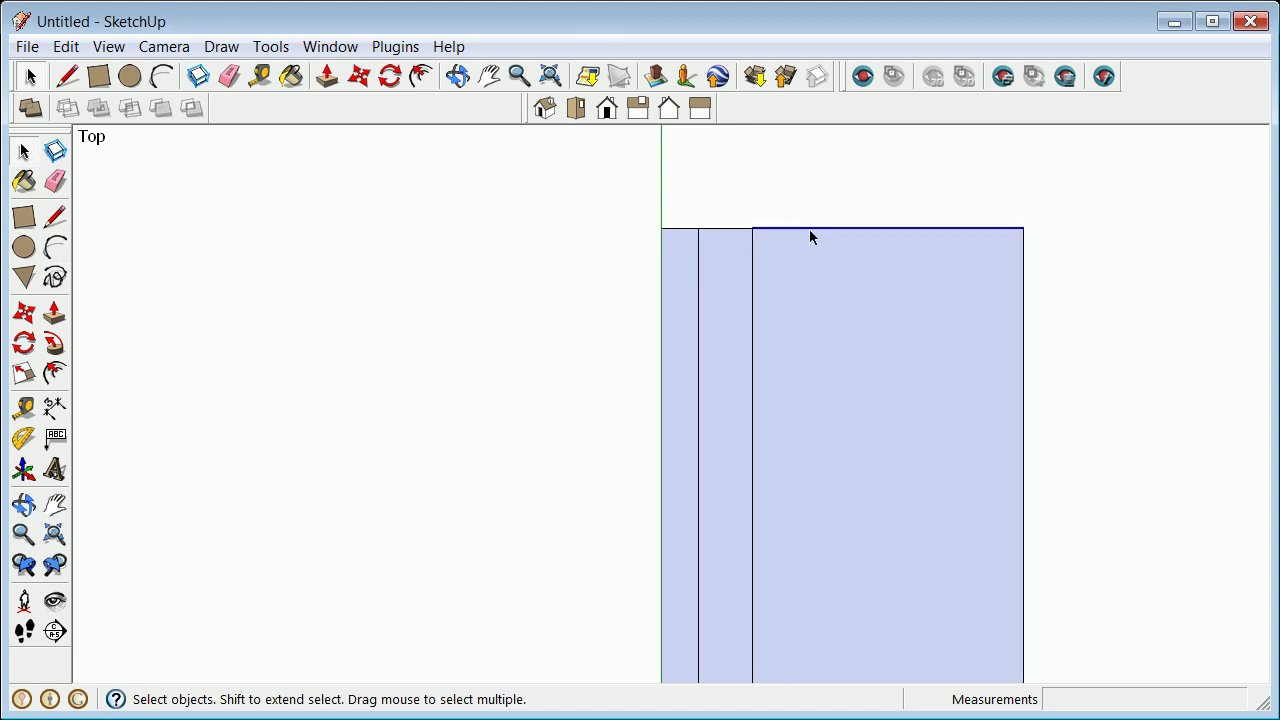
left_click(24, 316)
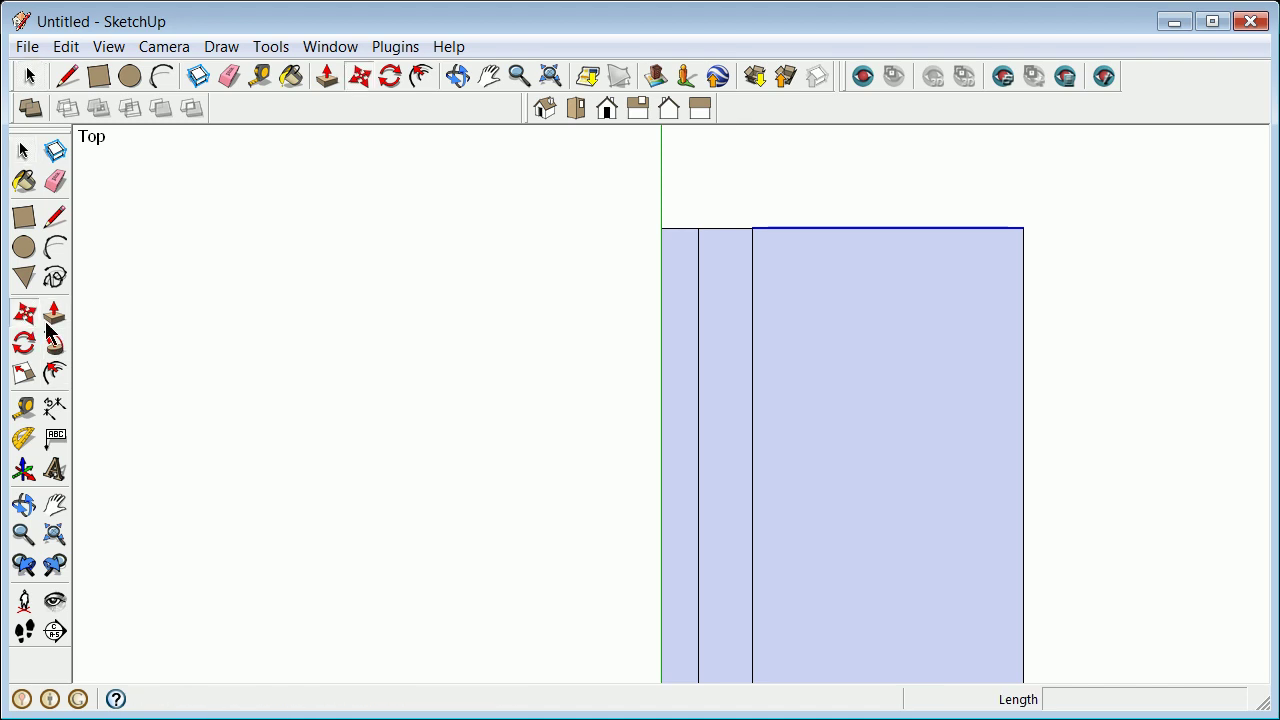
left_click(852, 239)
key("ctrl")
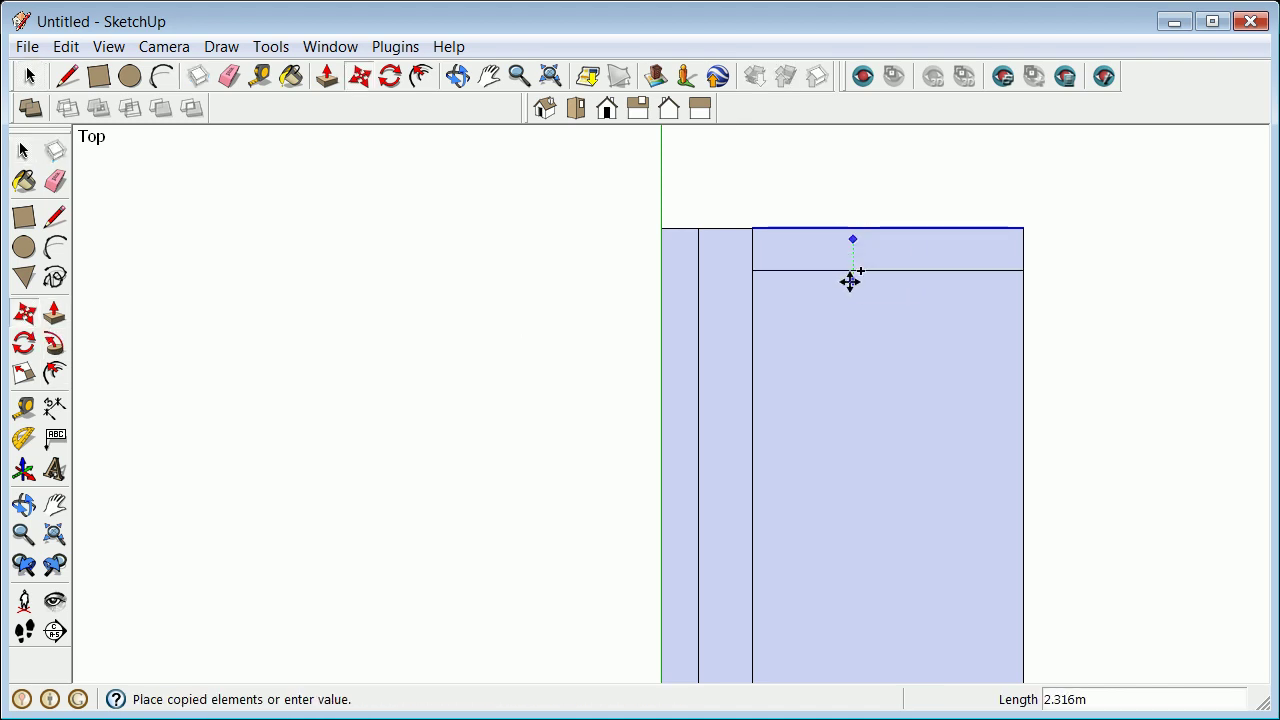
type("1m")
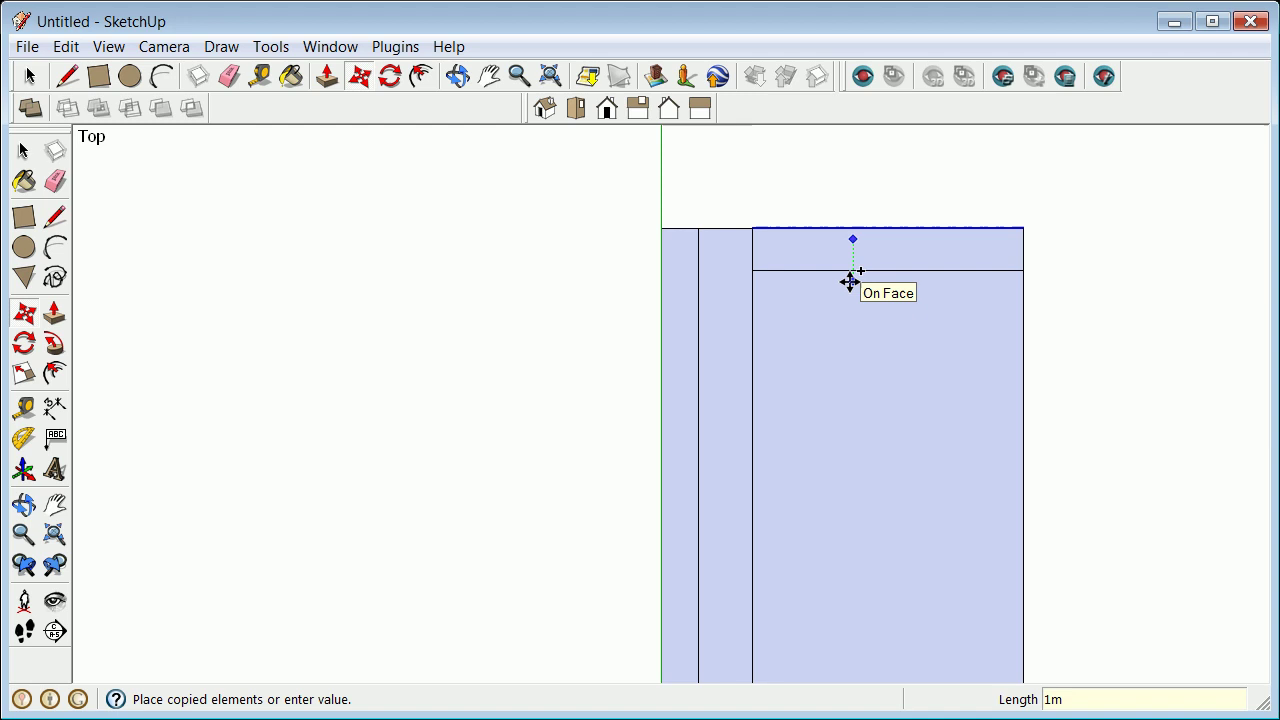
key("Return")
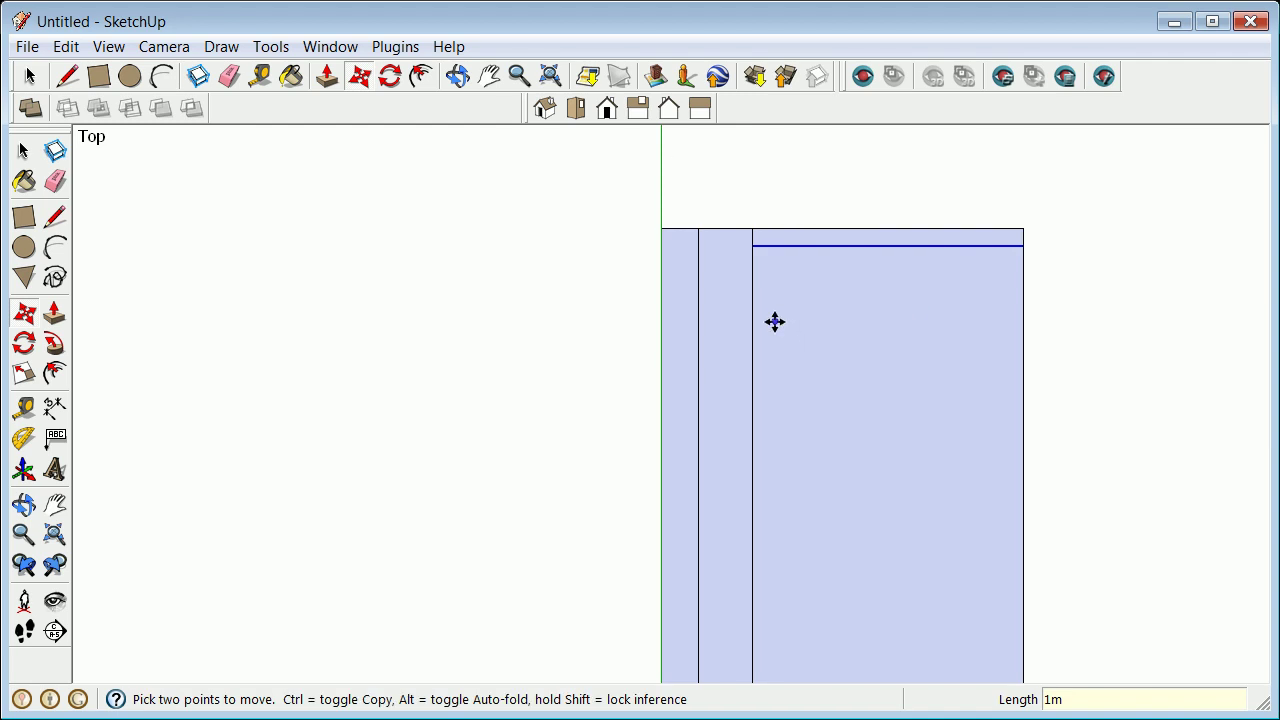
scroll(774, 320, "up", 2)
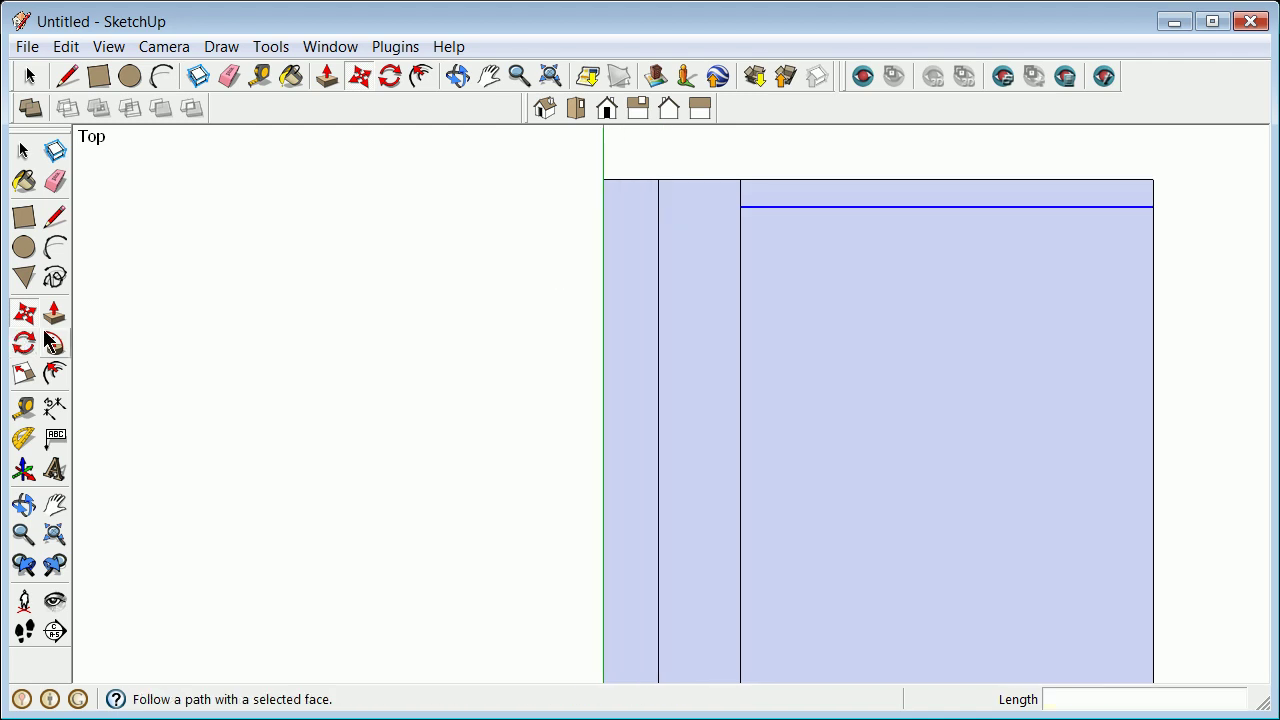
Add a 30° protractor guide at the copied edge's left endpoint
left_click(30, 444)
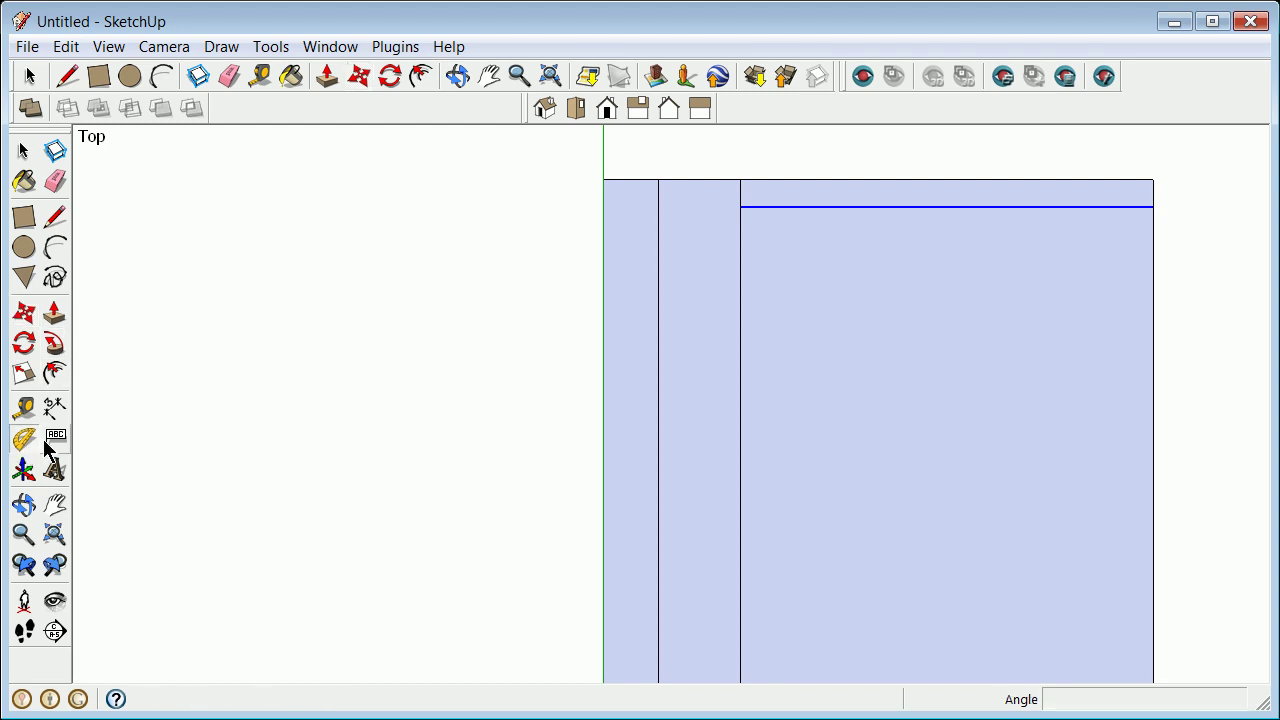
left_click(740, 208)
left_click(693, 208)
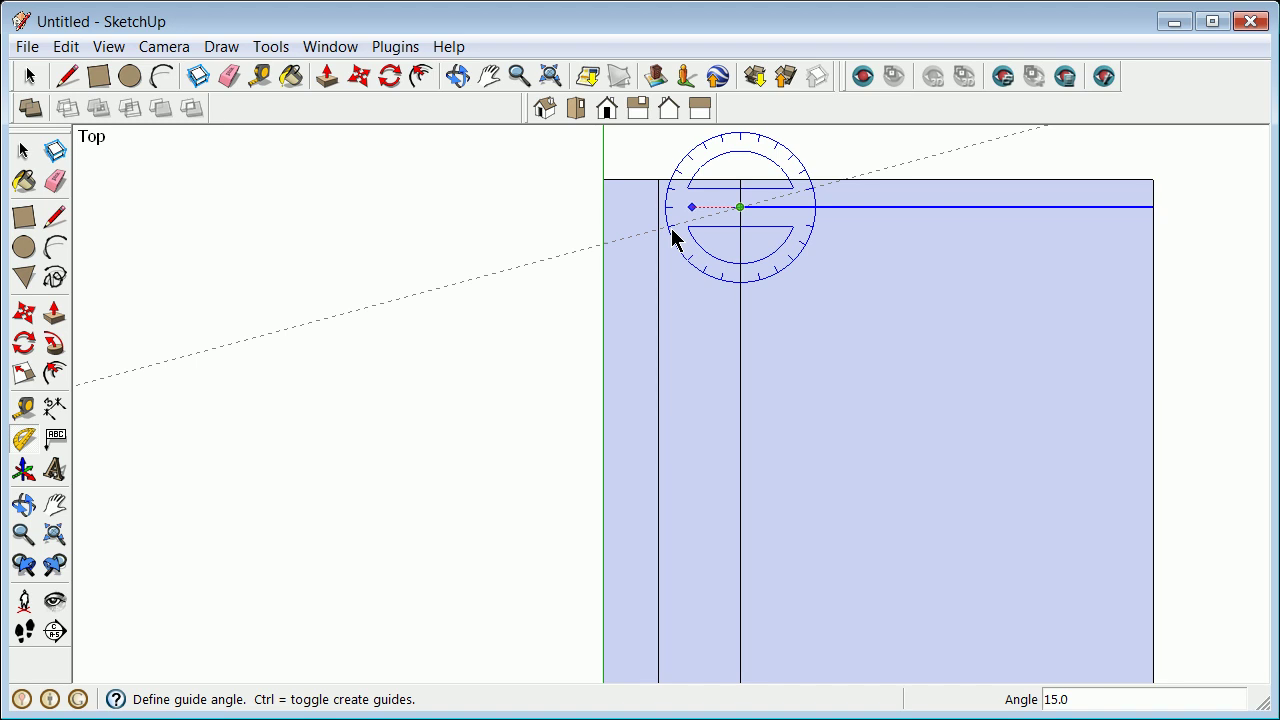
type("30")
key("Return")
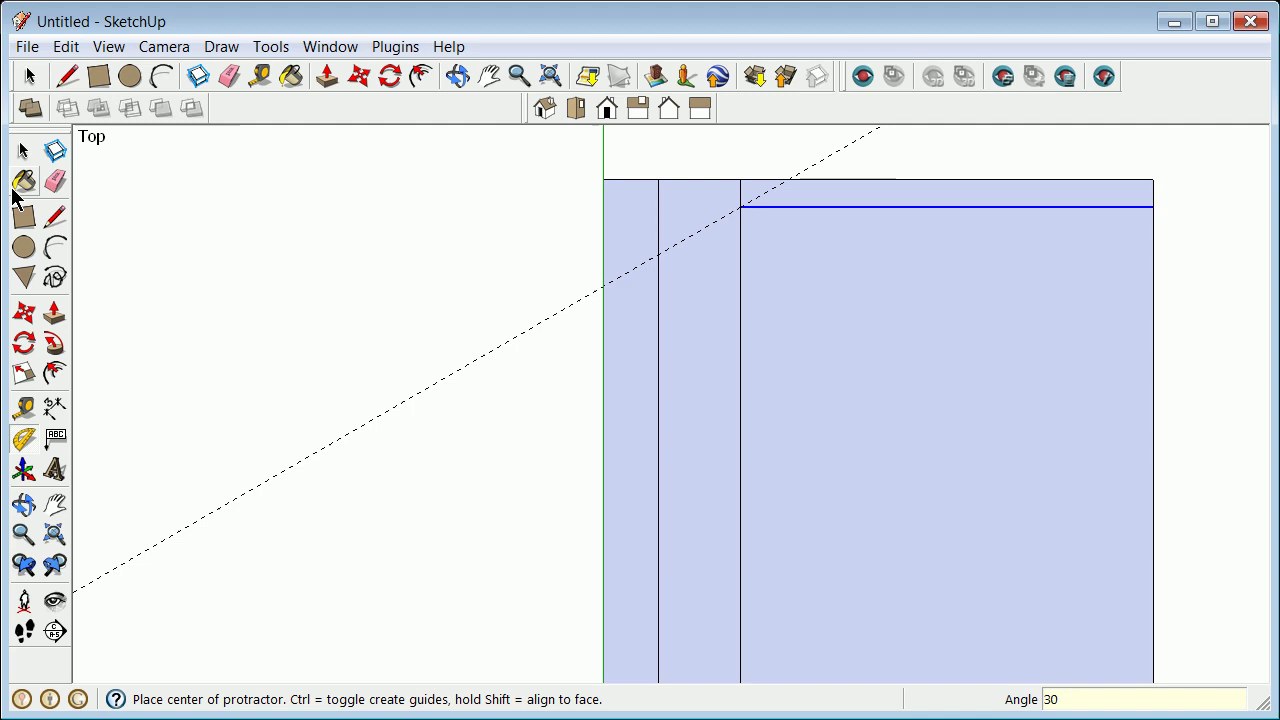
Draw a sloped line along the guide, then a horizontal line to the left boundary
left_click(57, 218)
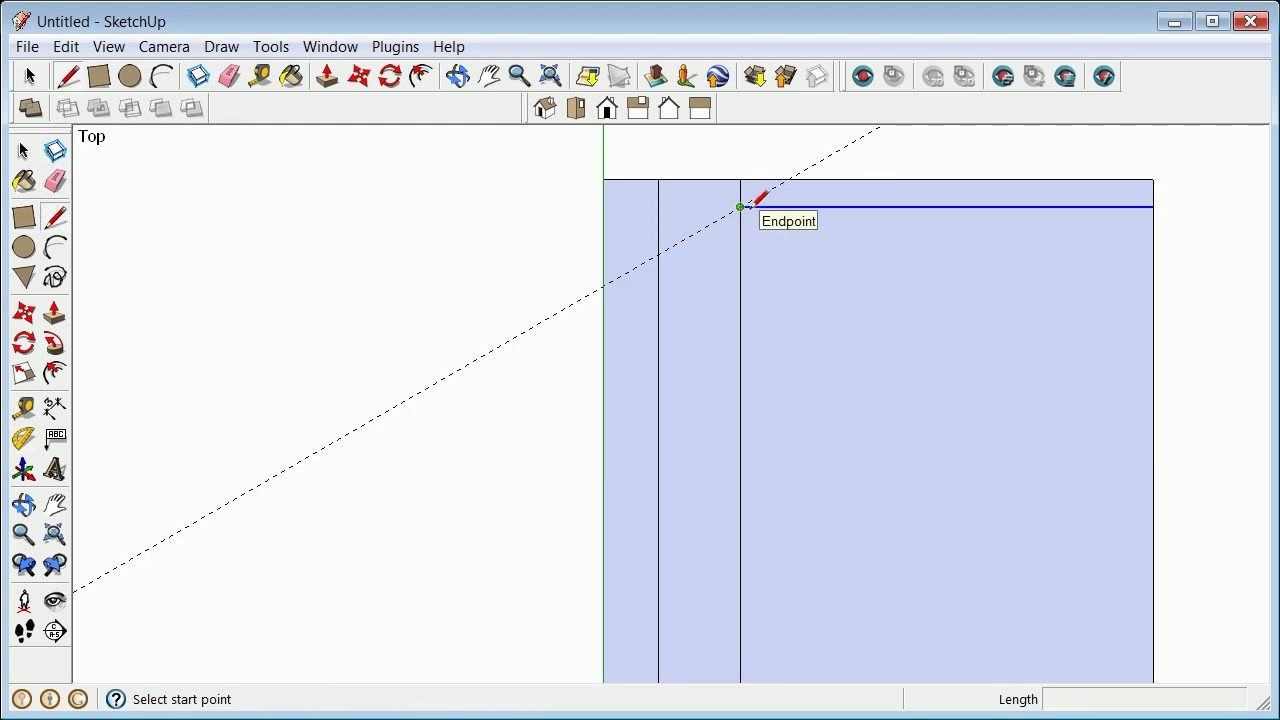
left_click(740, 207)
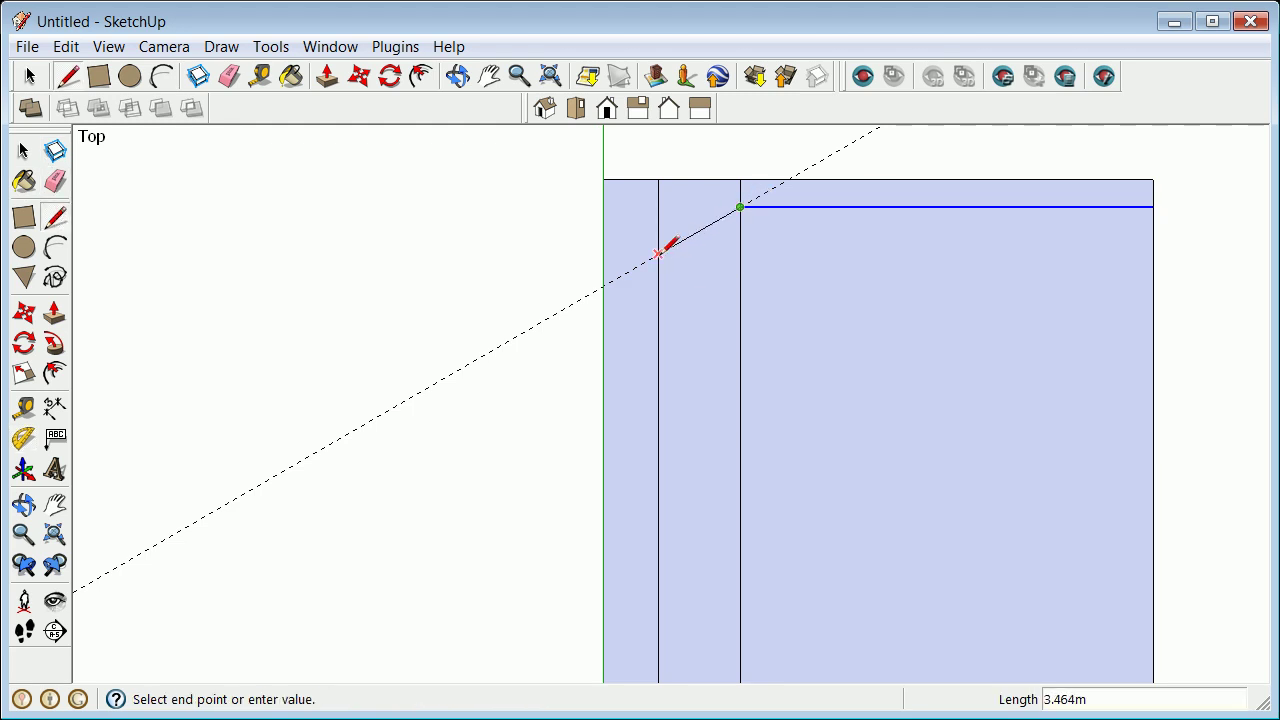
left_click(659, 254)
left_click(24, 150)
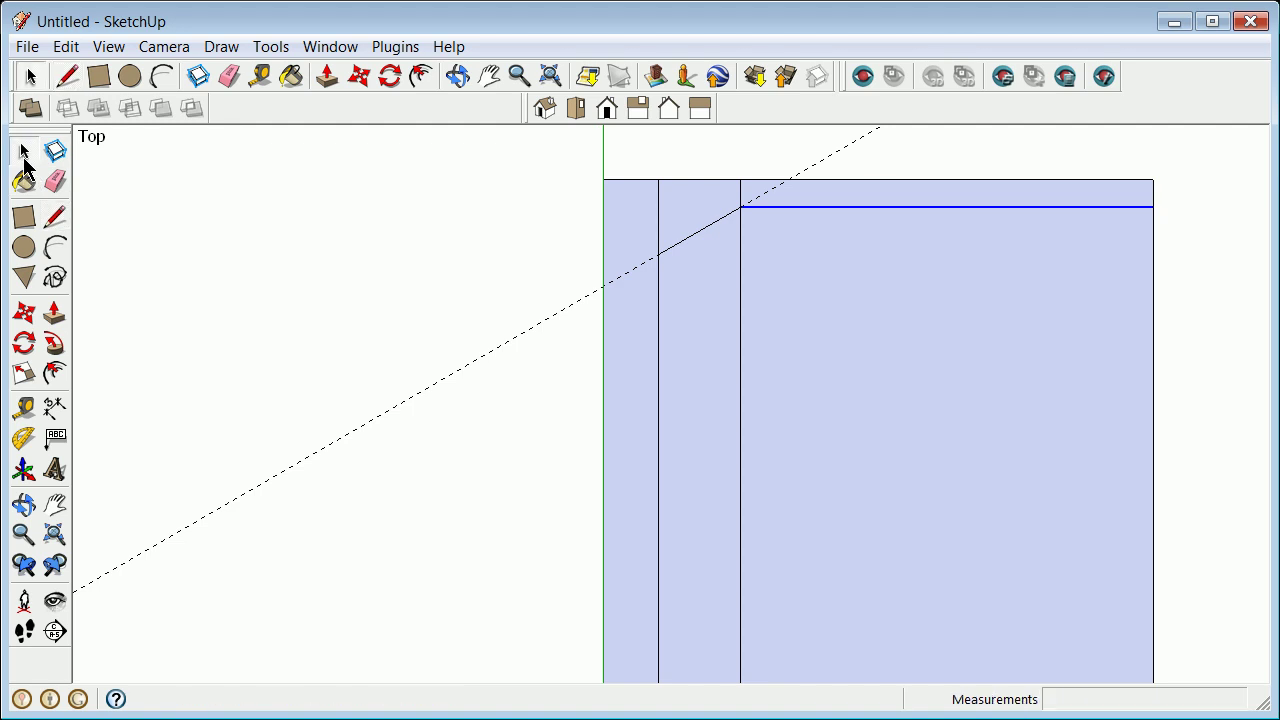
scroll(229, 203, "down", 2)
scroll(406, 280, "up", 1)
scroll(406, 280, "up", 1)
scroll(429, 277, "down", 2)
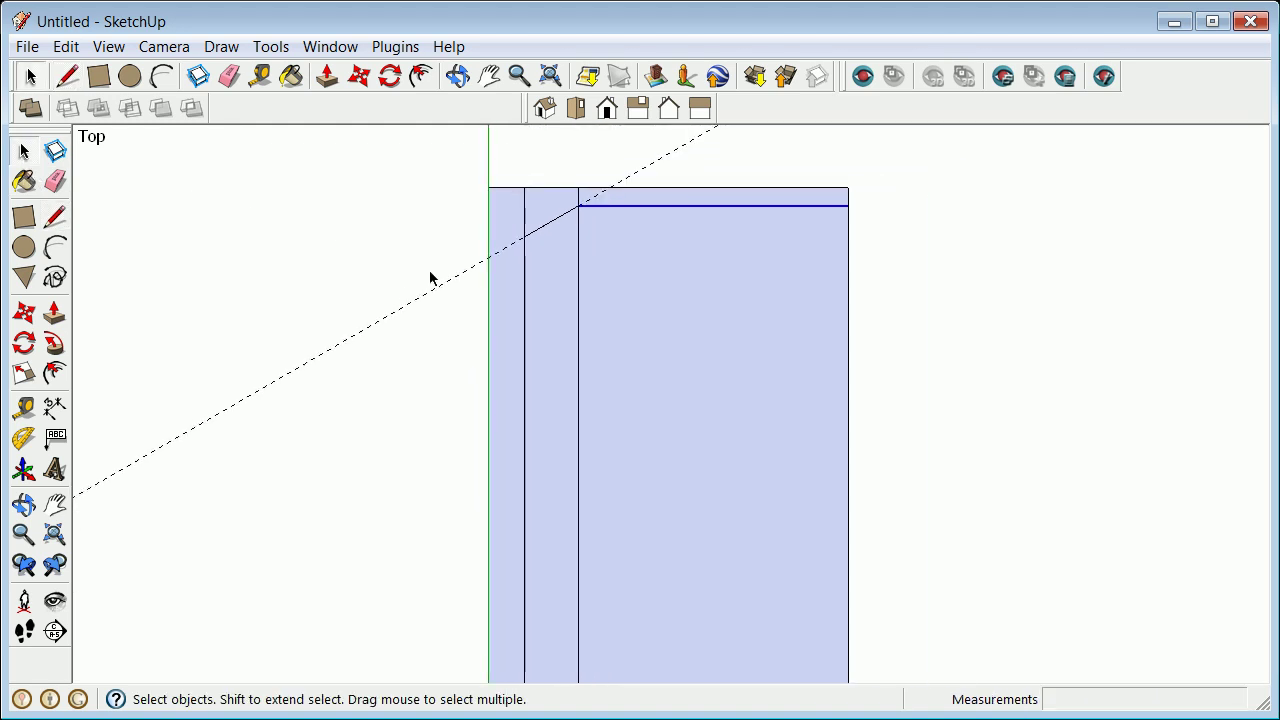
scroll(496, 278, "up", 3)
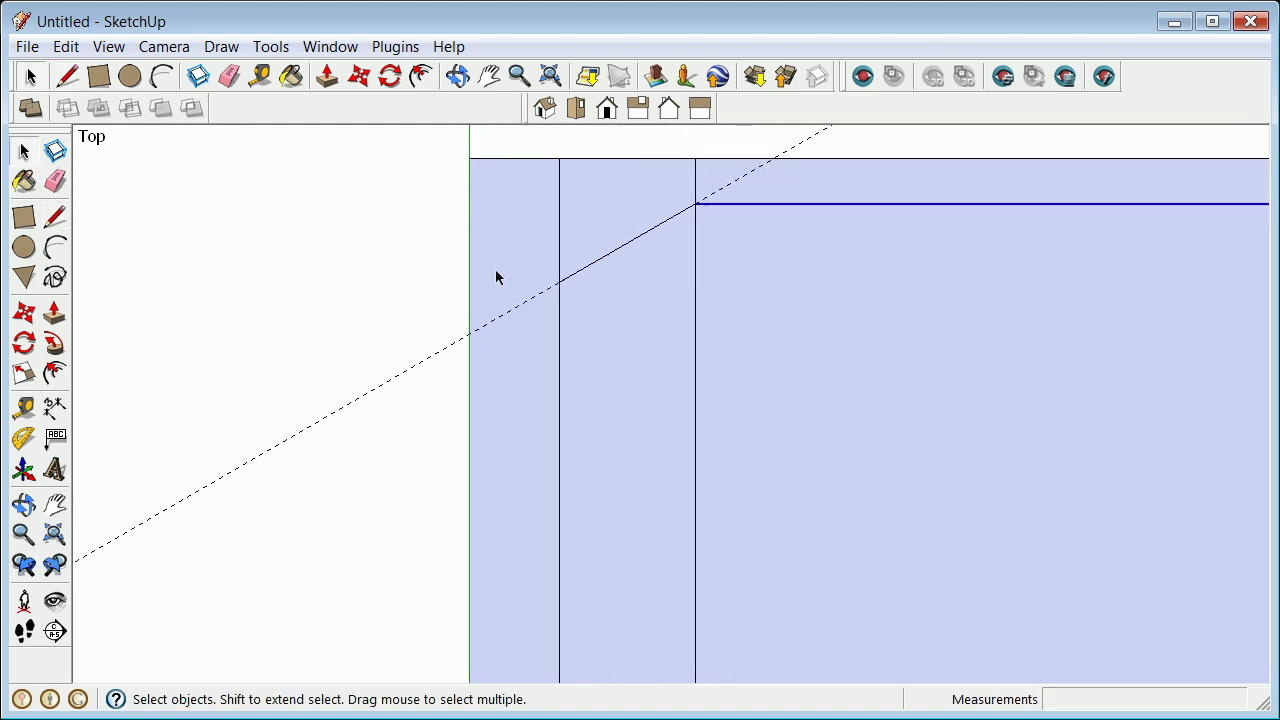
left_click(55, 216)
left_click(559, 282)
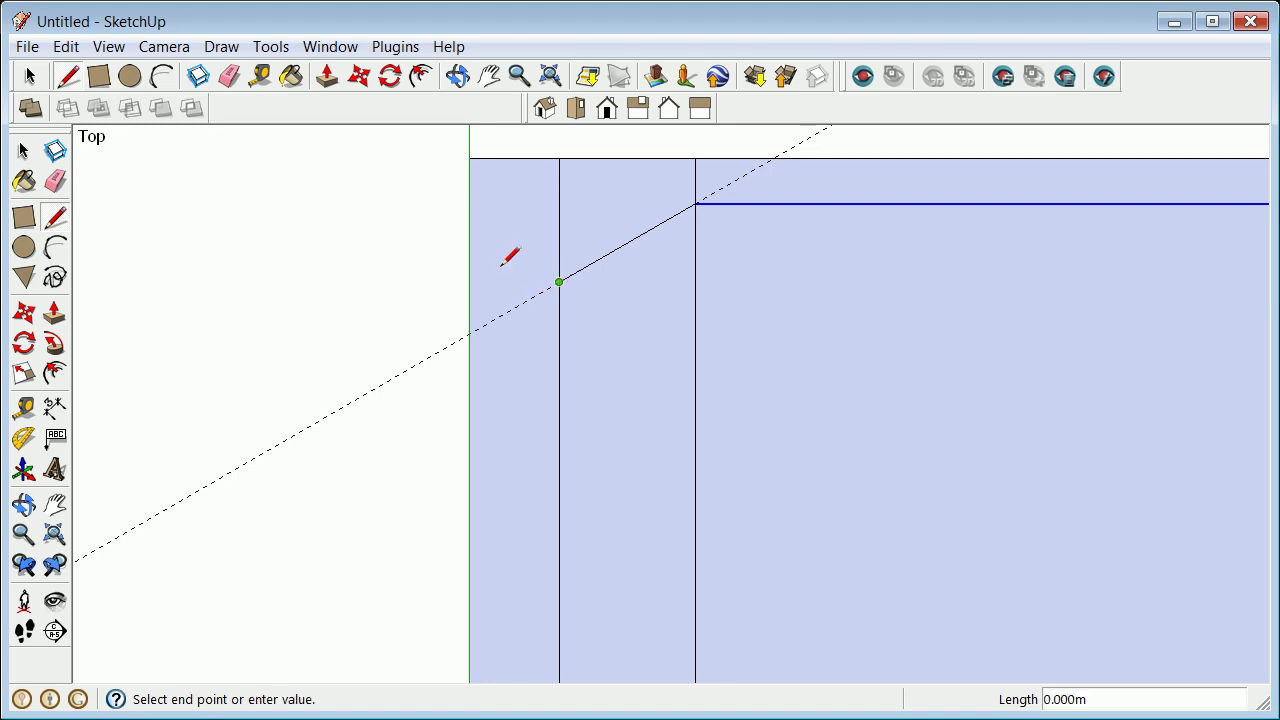
left_click(470, 282)
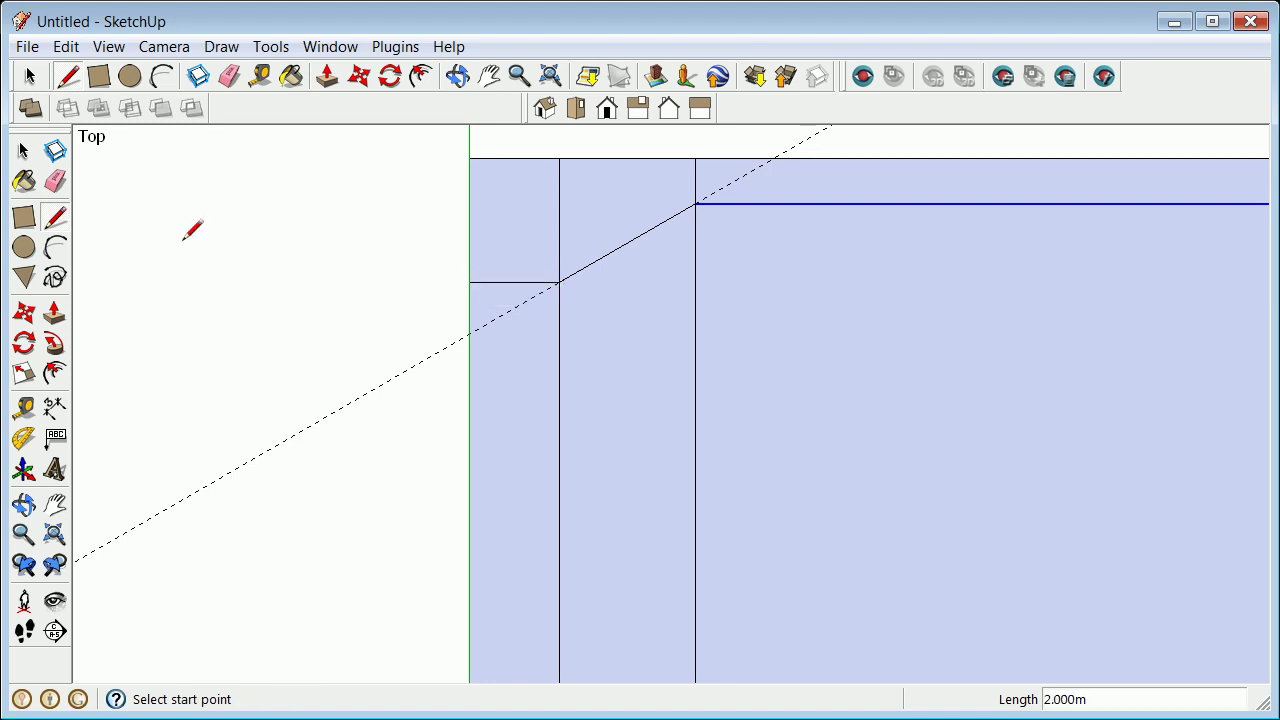
Erase the large face and the narrow strip face
left_click(23, 151)
scroll(177, 222, "down", 2)
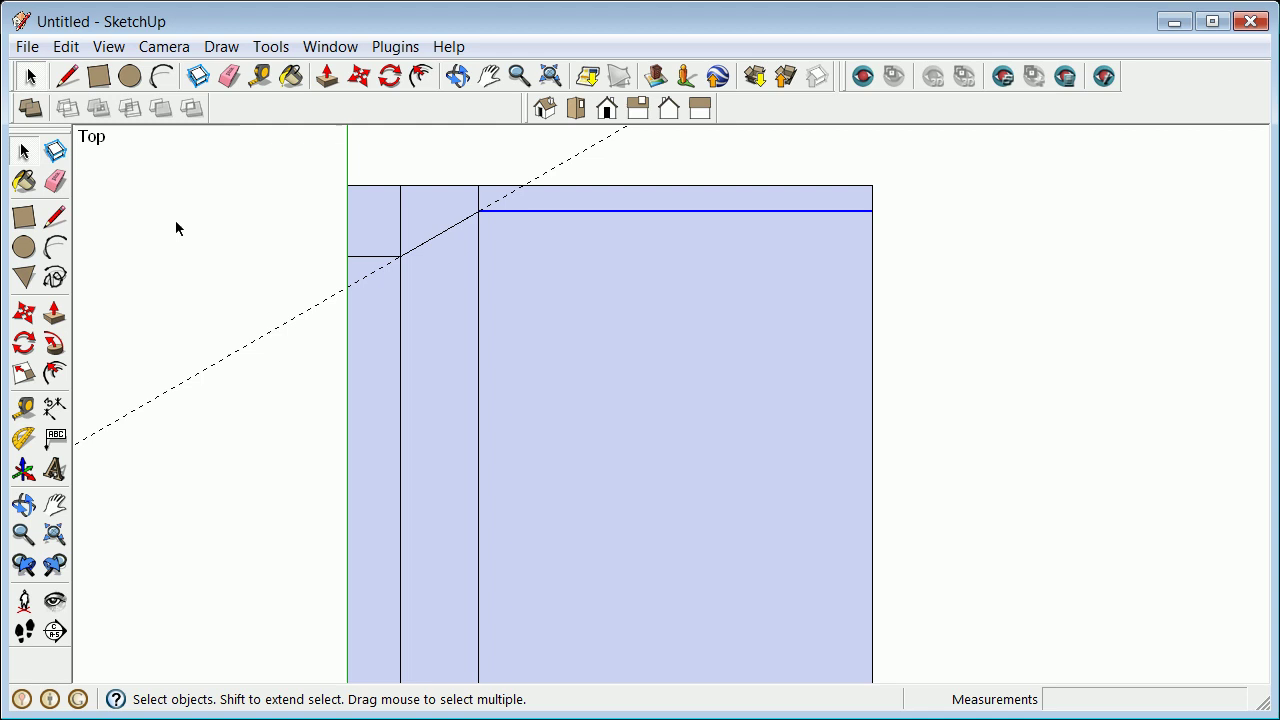
left_click(583, 229)
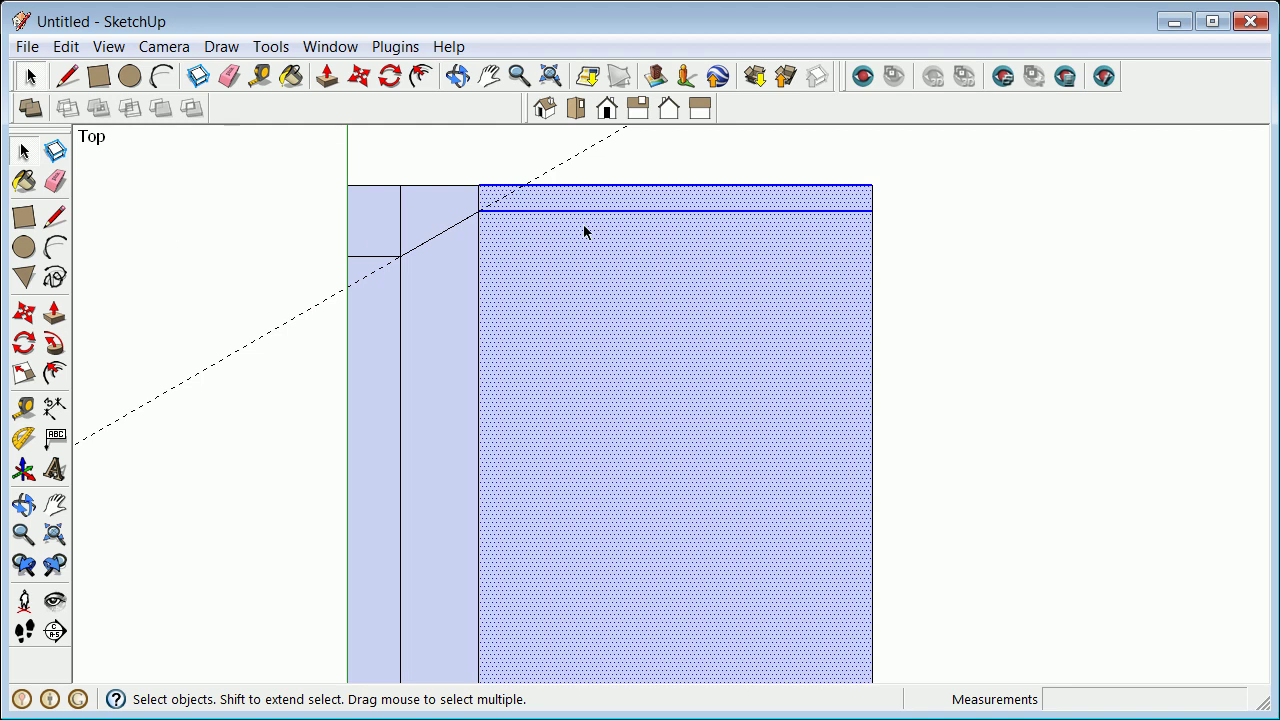
right_click(587, 210)
left_click(643, 250)
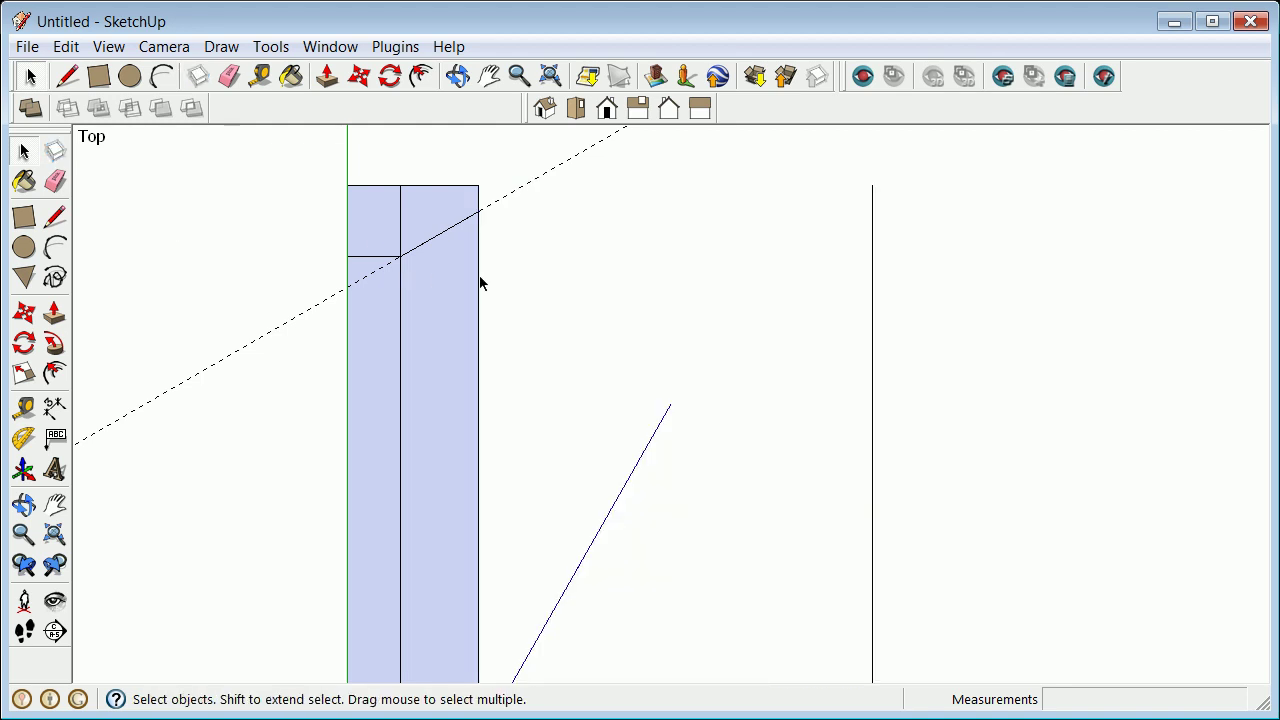
left_click(464, 299)
right_click(468, 297)
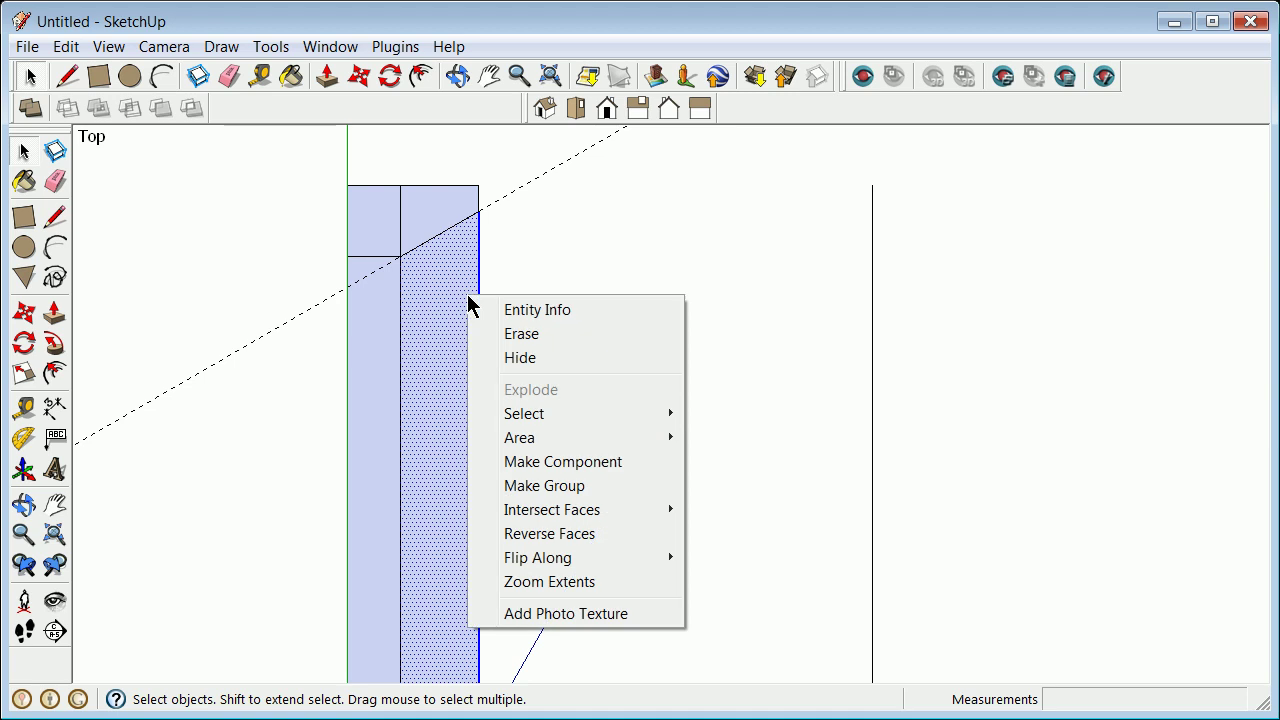
left_click(517, 334)
scroll(460, 325, "down", 3)
scroll(380, 283, "up", 3)
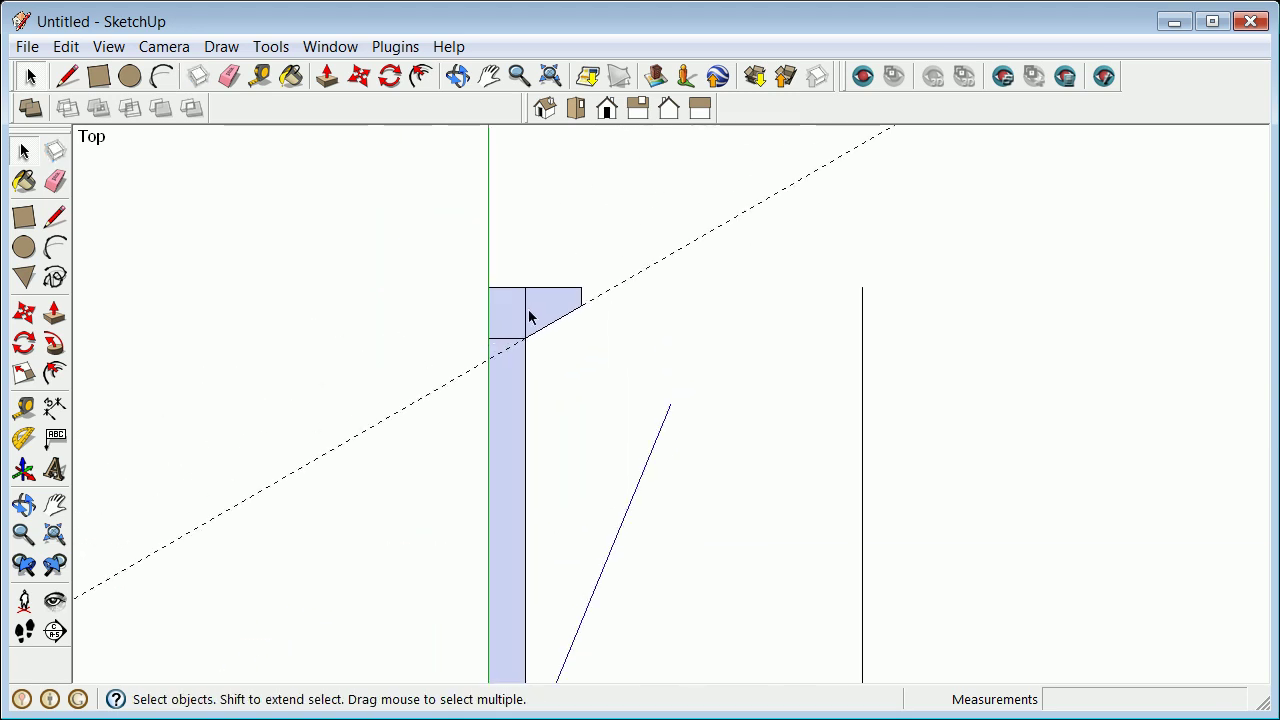
Erase the vertical divider edge, undo that, then erase the short horizontal edge
left_click(526, 314)
right_click(527, 313)
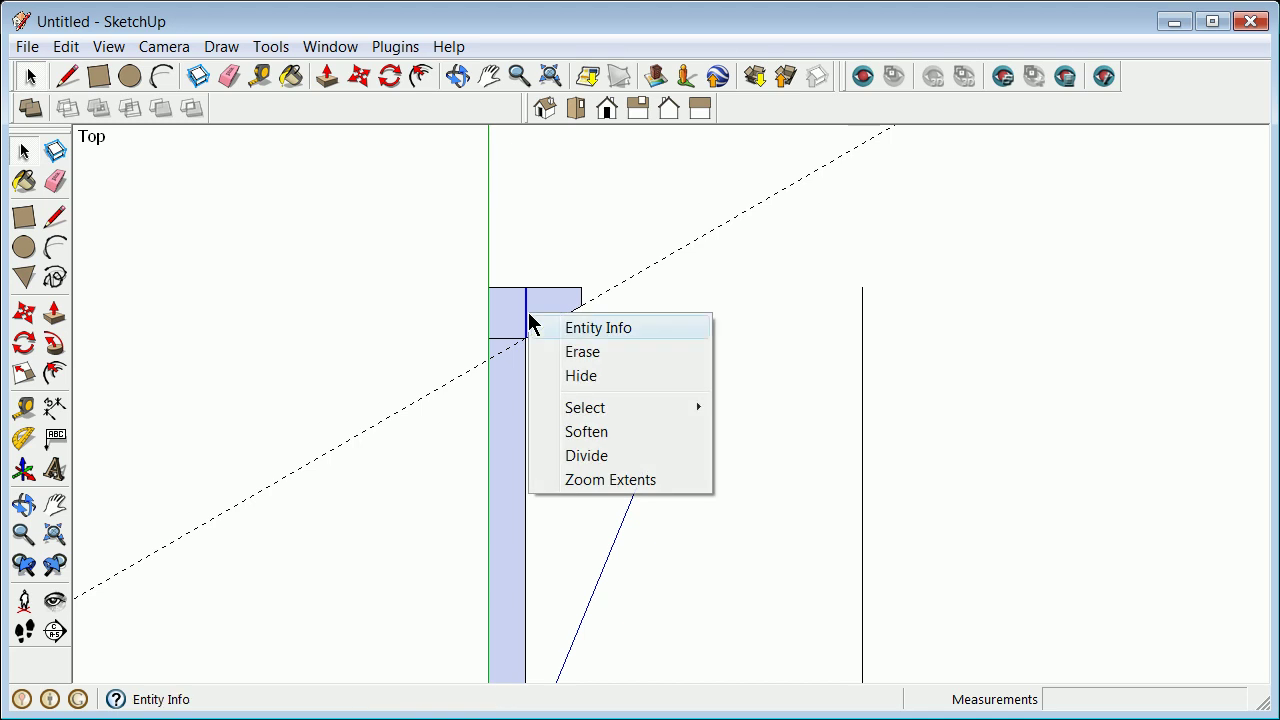
left_click(590, 355)
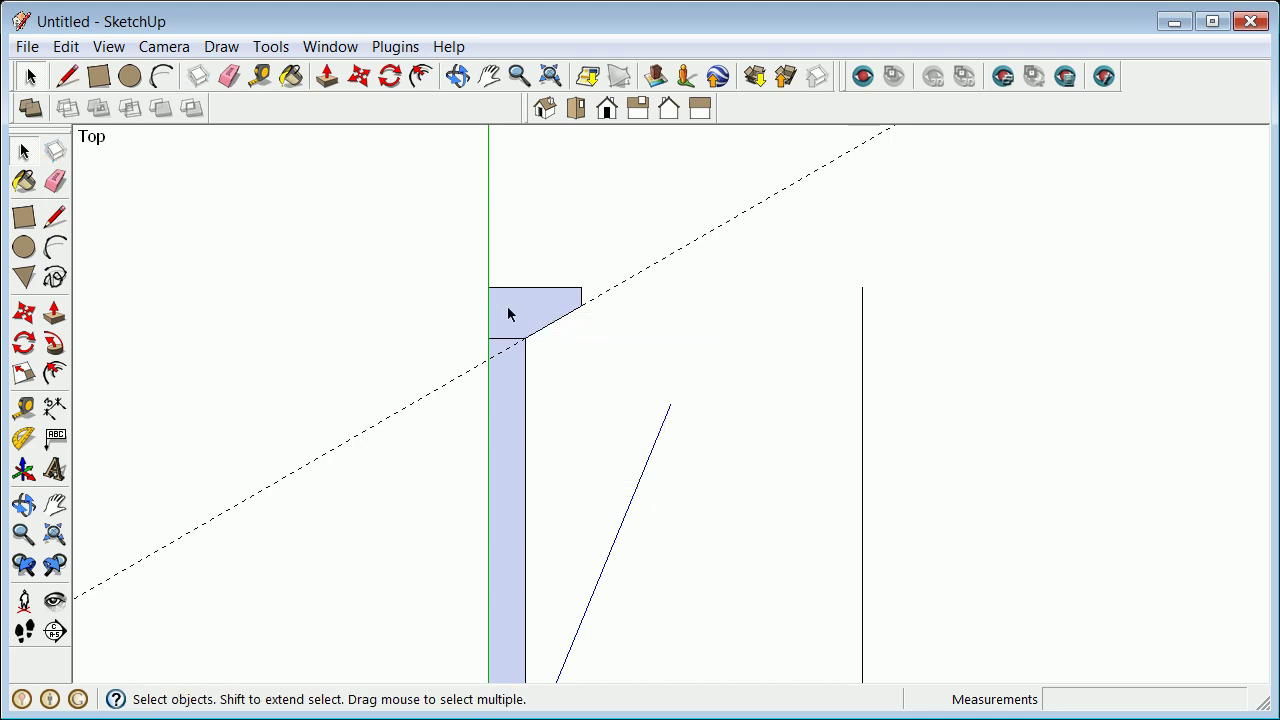
left_click(62, 48)
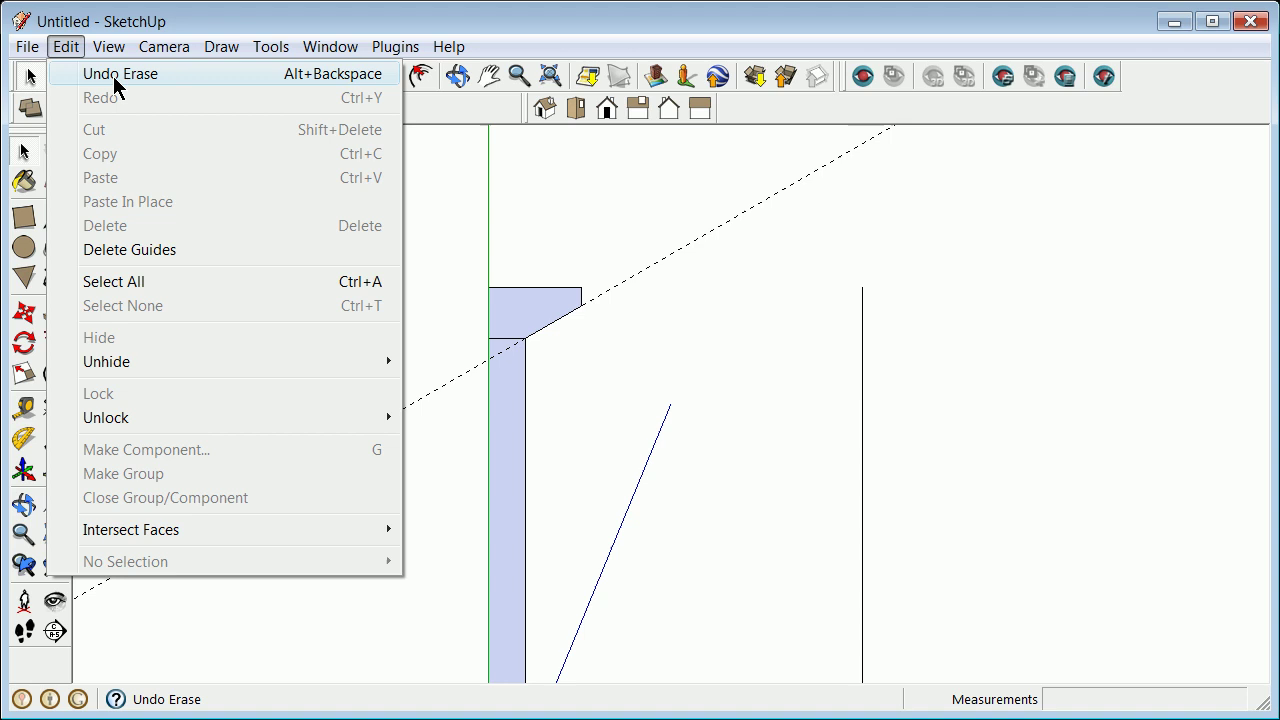
left_click(115, 75)
left_click(506, 340)
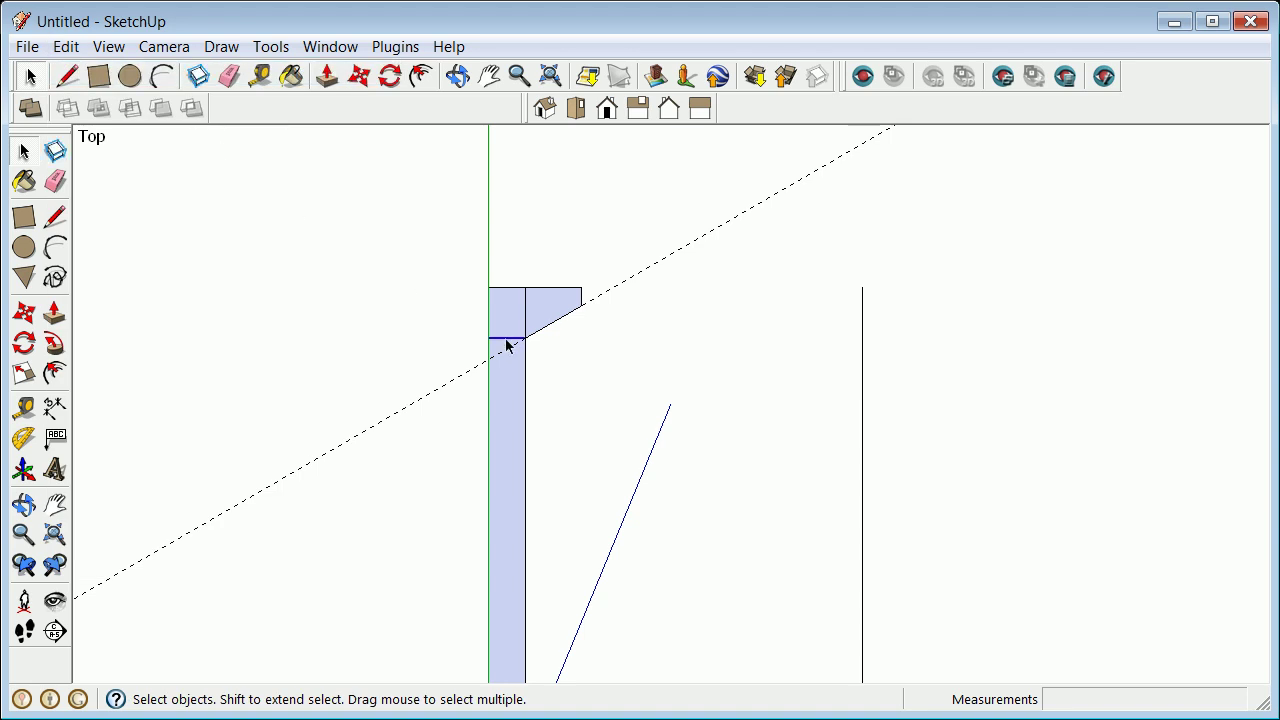
right_click(508, 349)
left_click(549, 380)
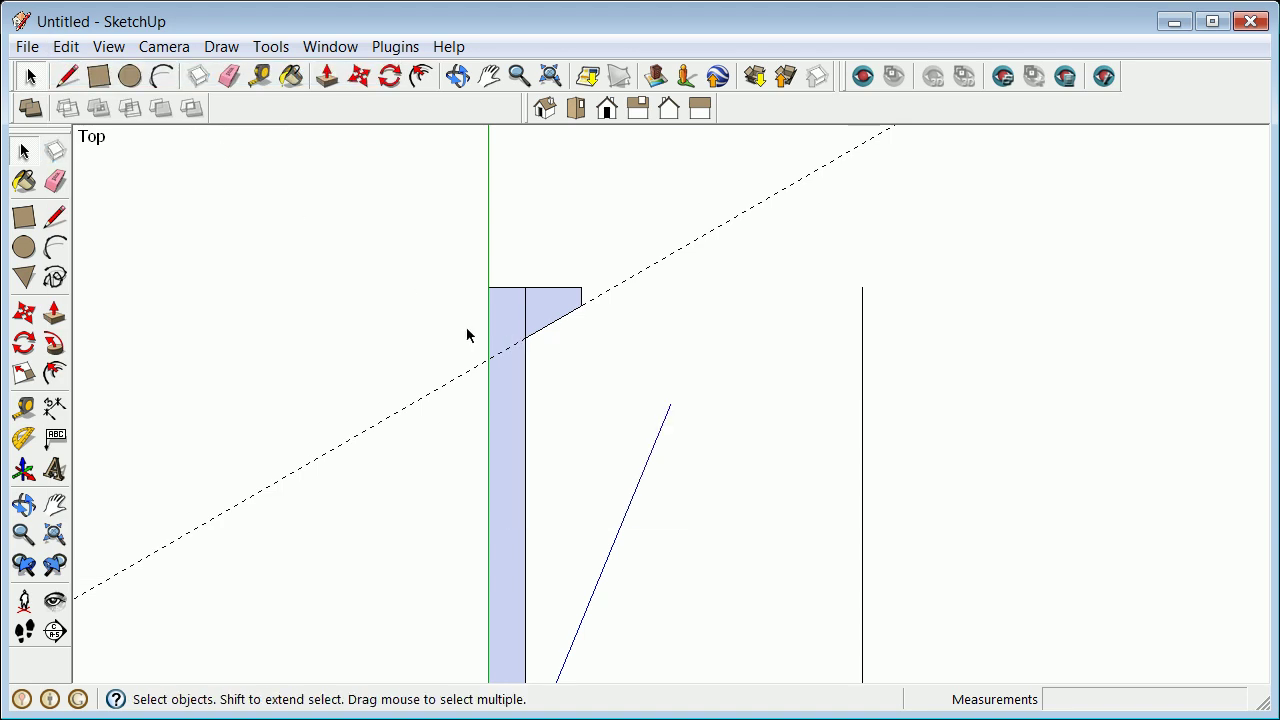
scroll(466, 334, "down", 2)
Erase the dashed 30° guide line, leaving a clean column profile
scroll(487, 347, "up", 4)
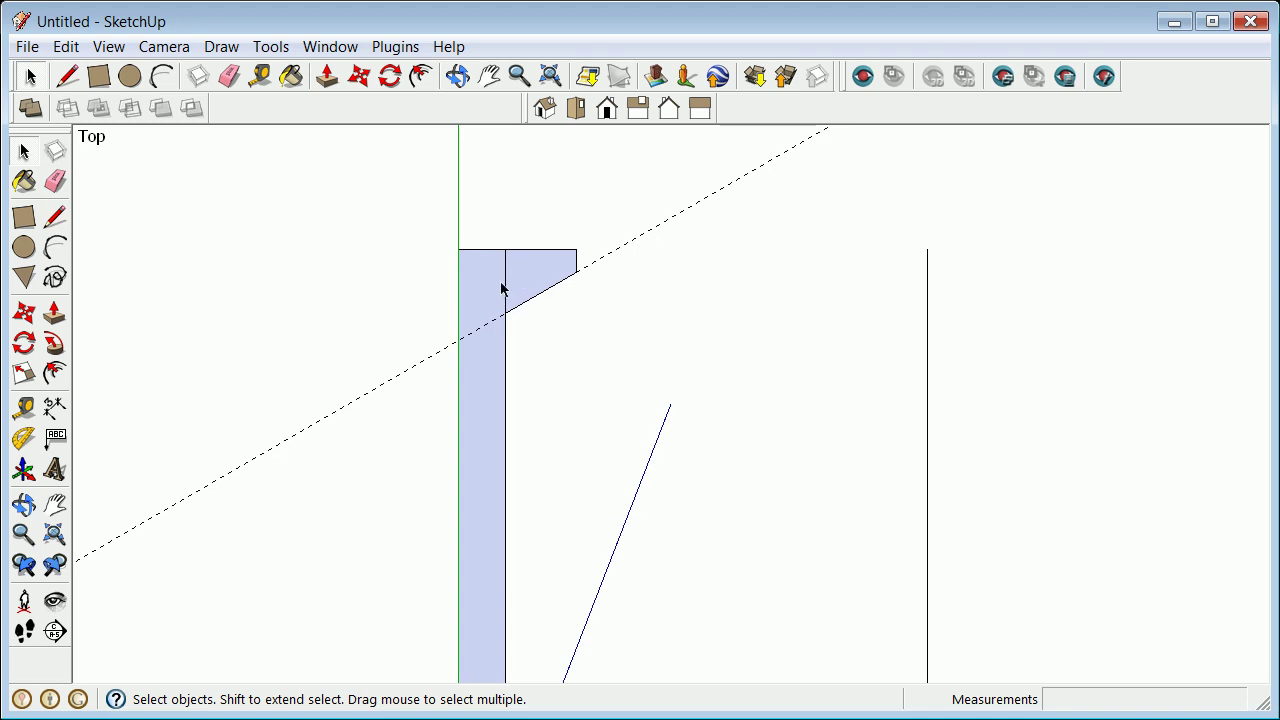
scroll(485, 305, "down", 3)
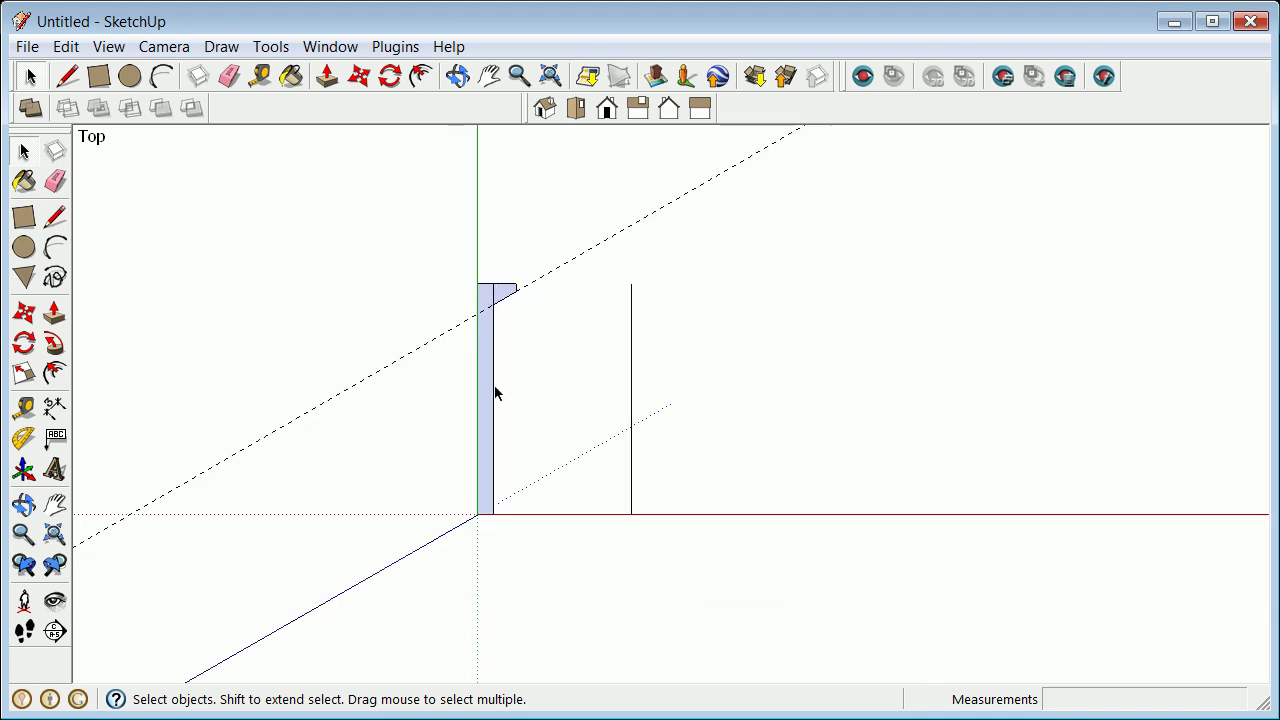
scroll(469, 456, "up", 3)
scroll(469, 456, "down", 1)
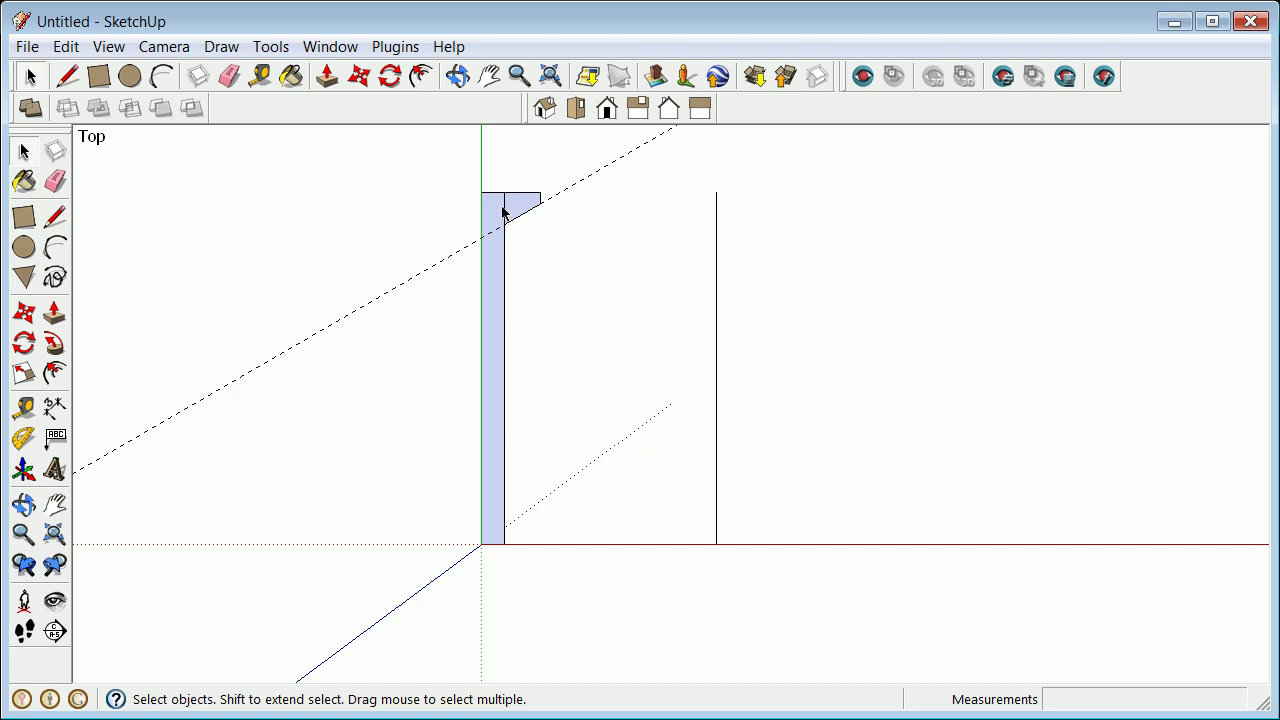
scroll(497, 215, "up", 4)
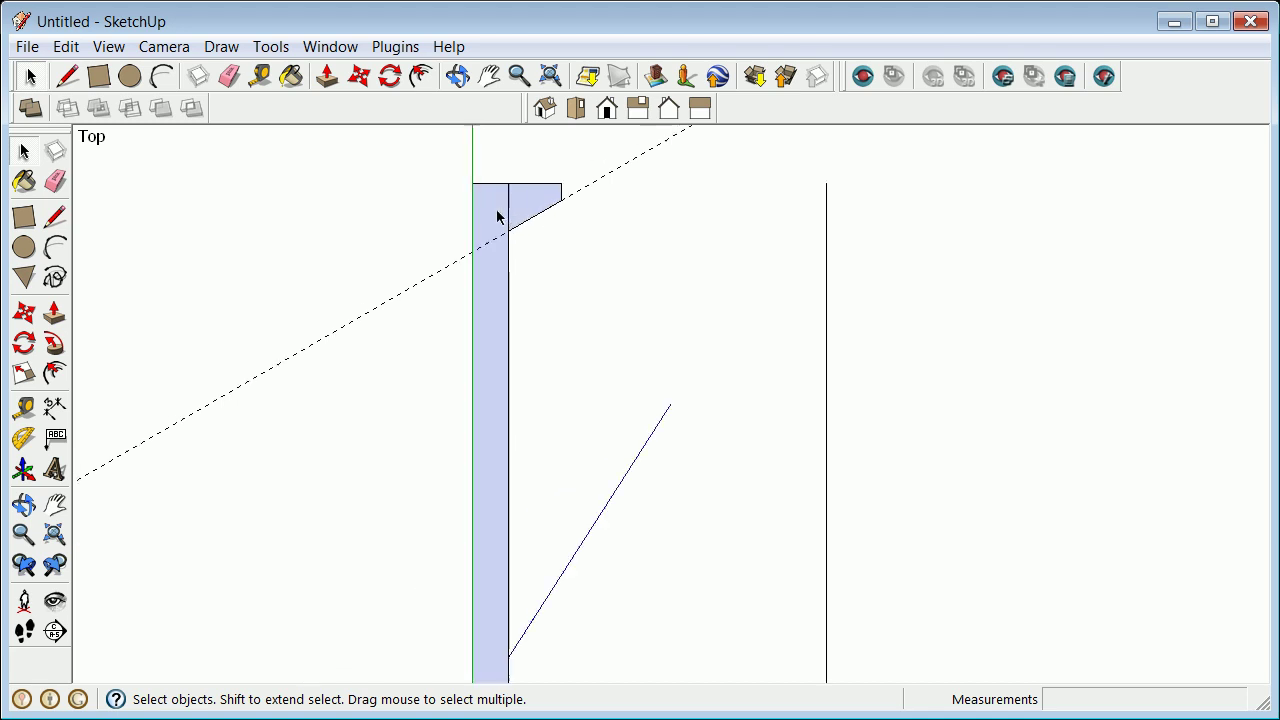
scroll(500, 211, "down", 2)
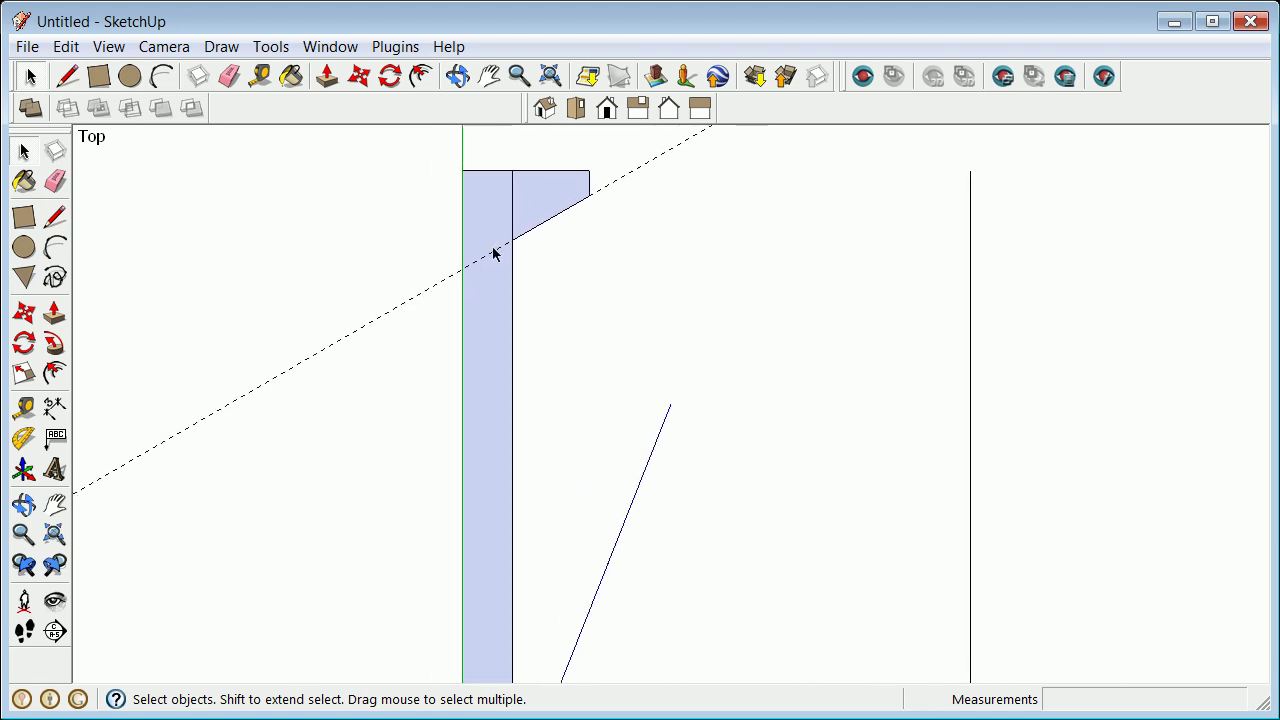
left_click(432, 292)
right_click(431, 291)
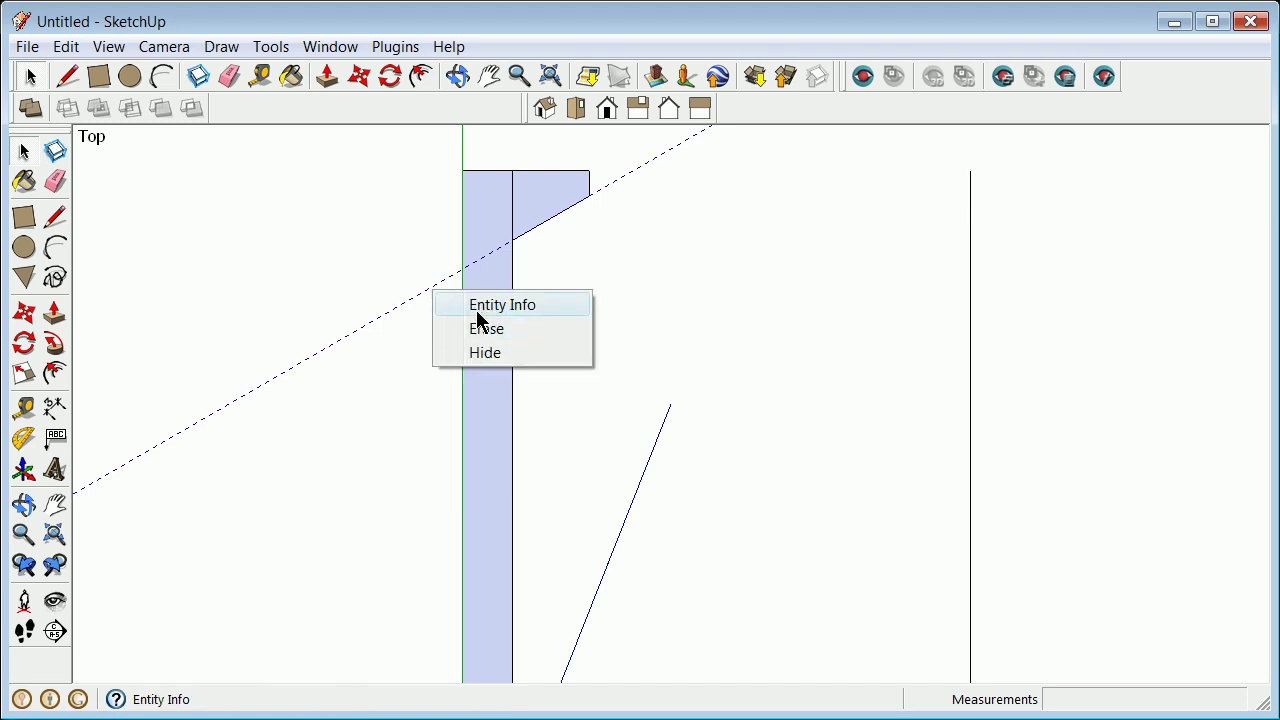
left_click(484, 330)
scroll(489, 316, "down", 3)
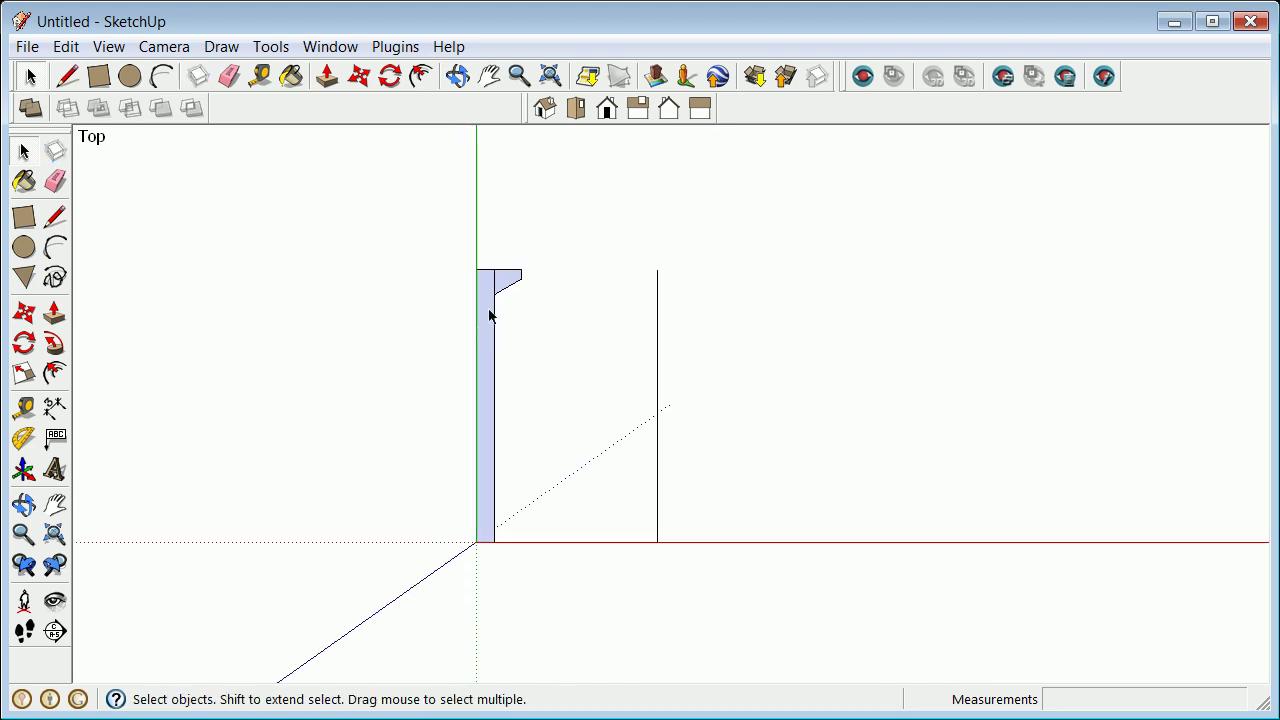
Copy the whole pier profile to the right of the vertical line
left_click_drag(443, 221, 600, 586)
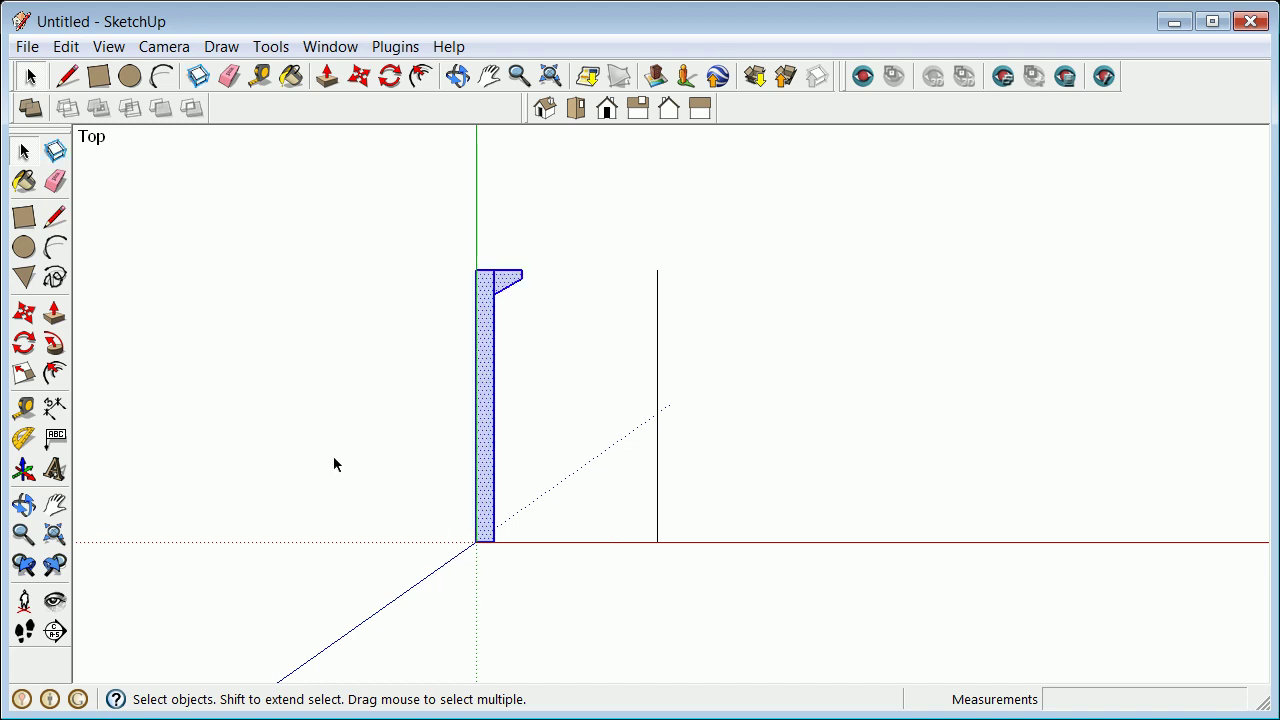
left_click(27, 318)
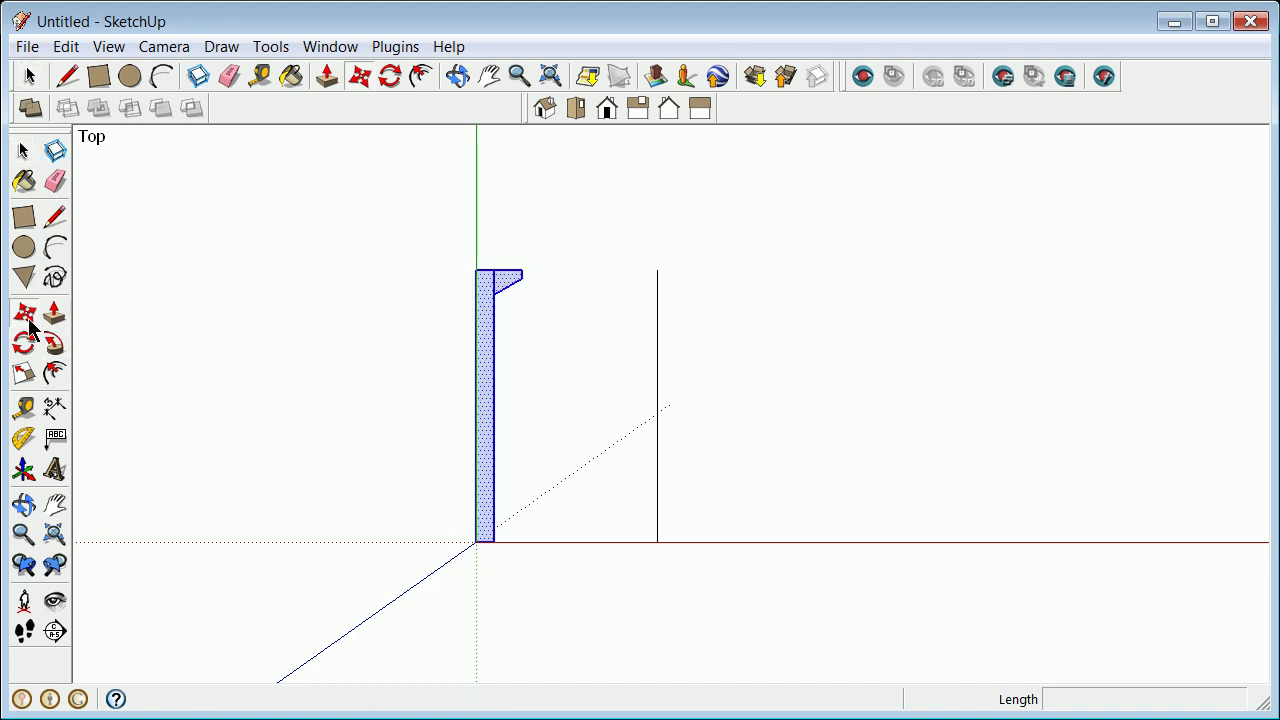
left_click(476, 542)
key("ctrl")
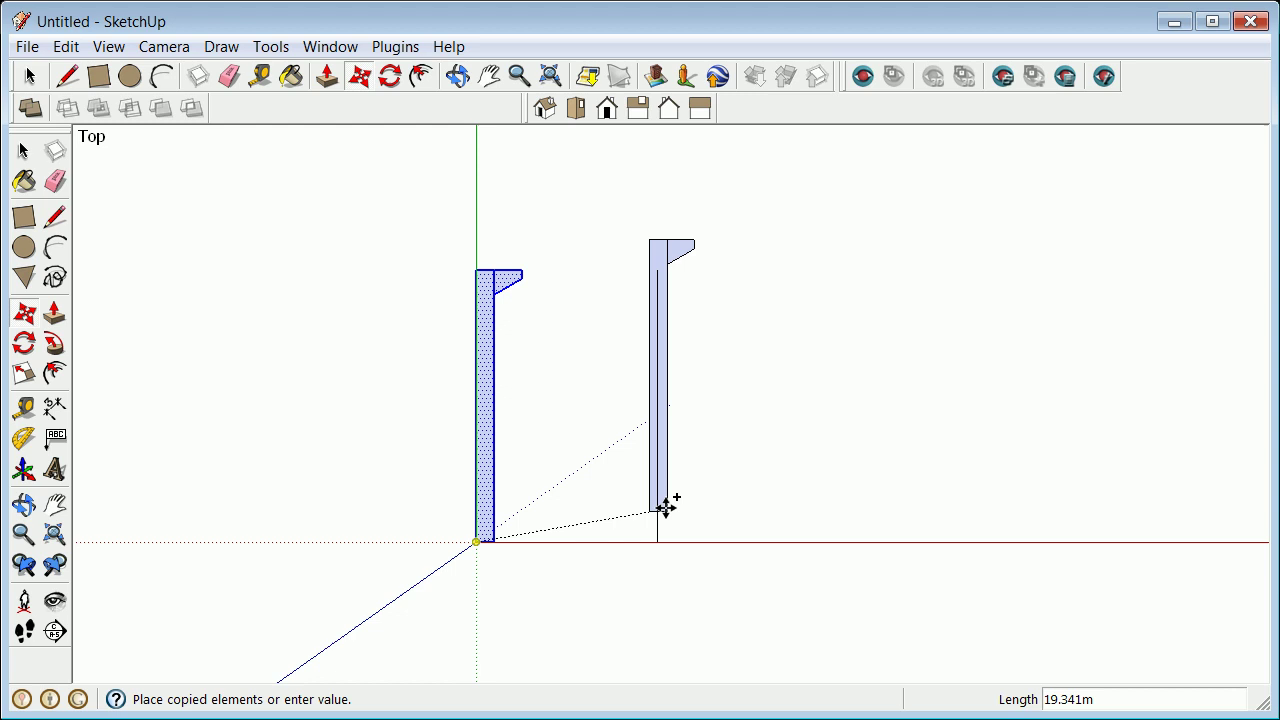
left_click(766, 527)
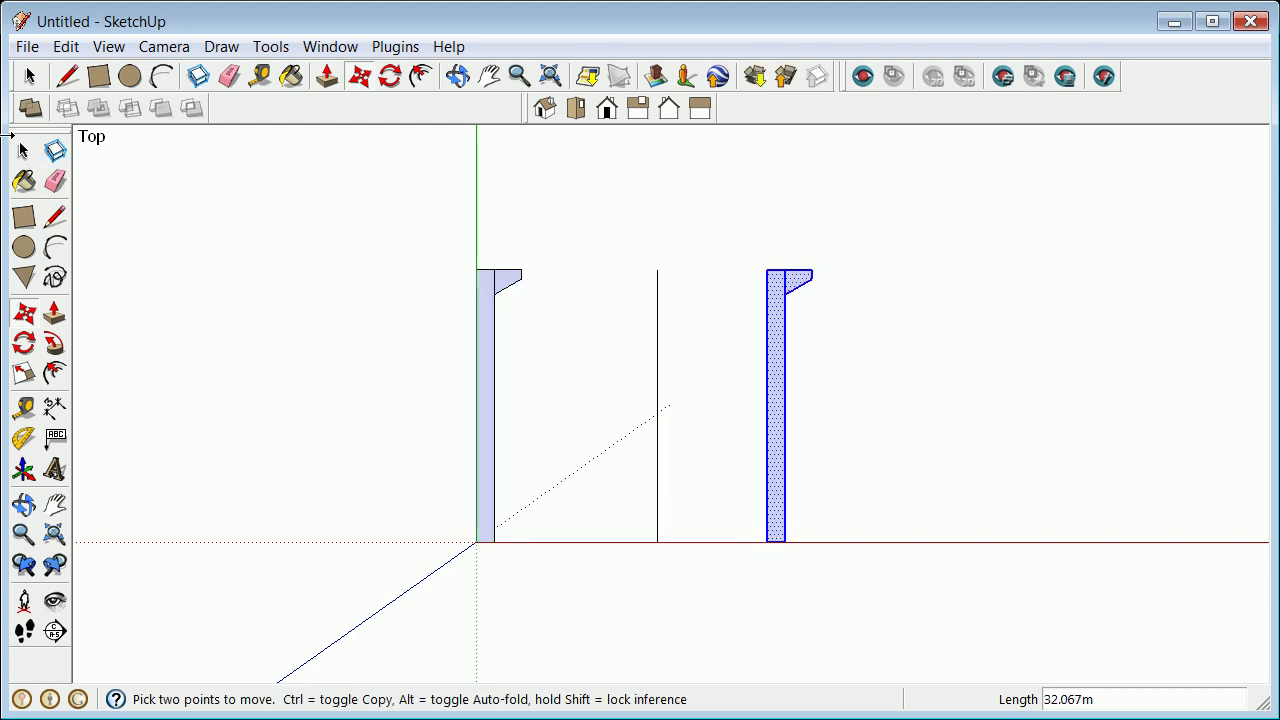
Erase the profile copy near the origin and select the remaining one
left_click(24, 150)
left_click_drag(370, 231, 562, 576)
right_click(497, 481)
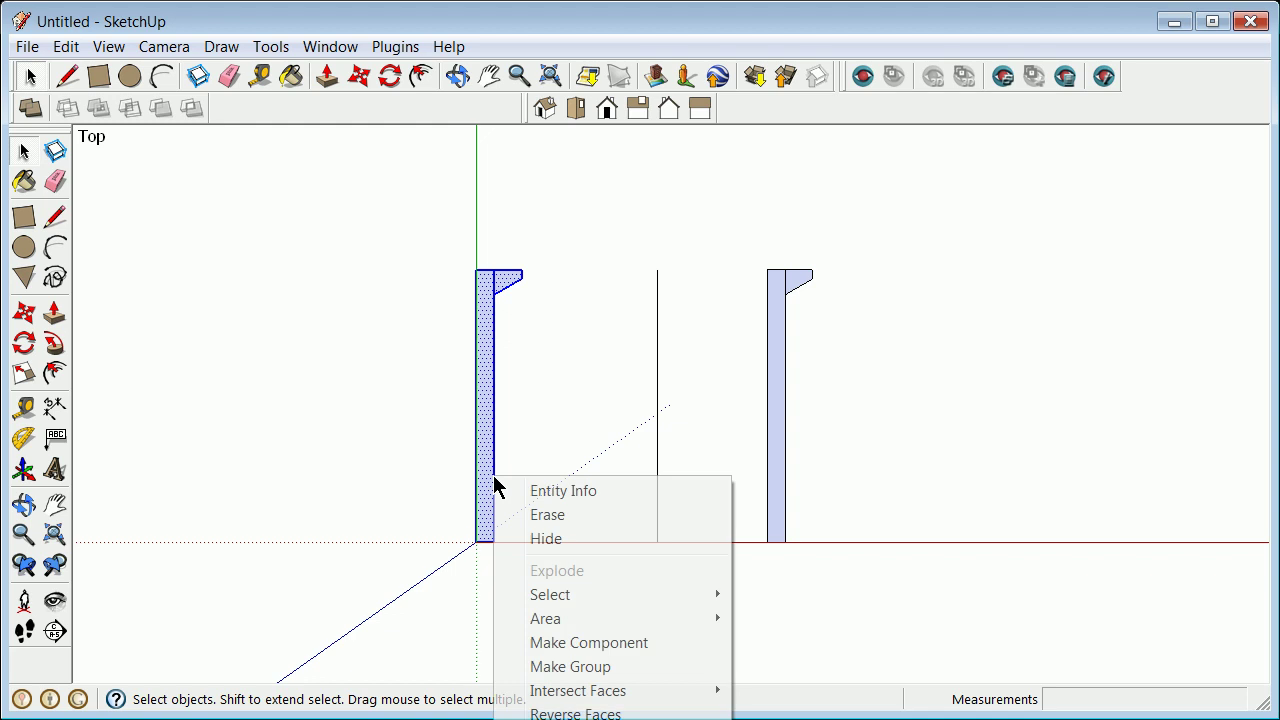
left_click(532, 515)
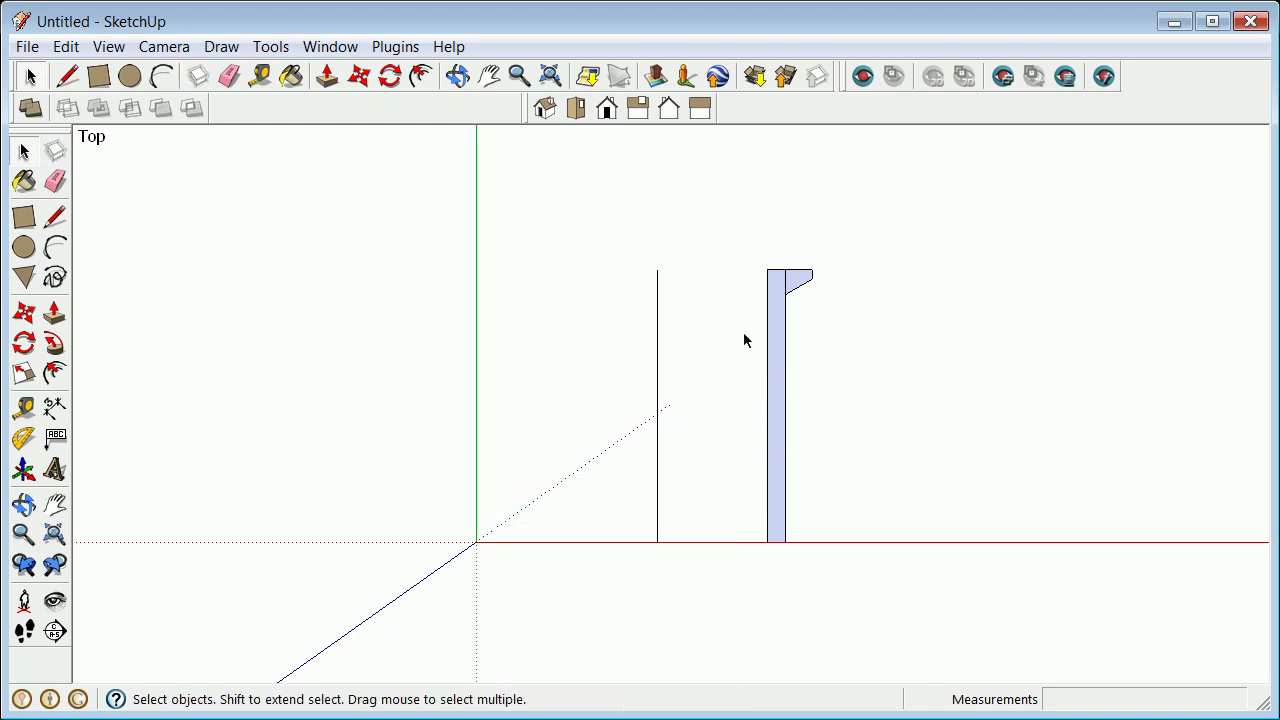
left_click_drag(731, 218, 873, 568)
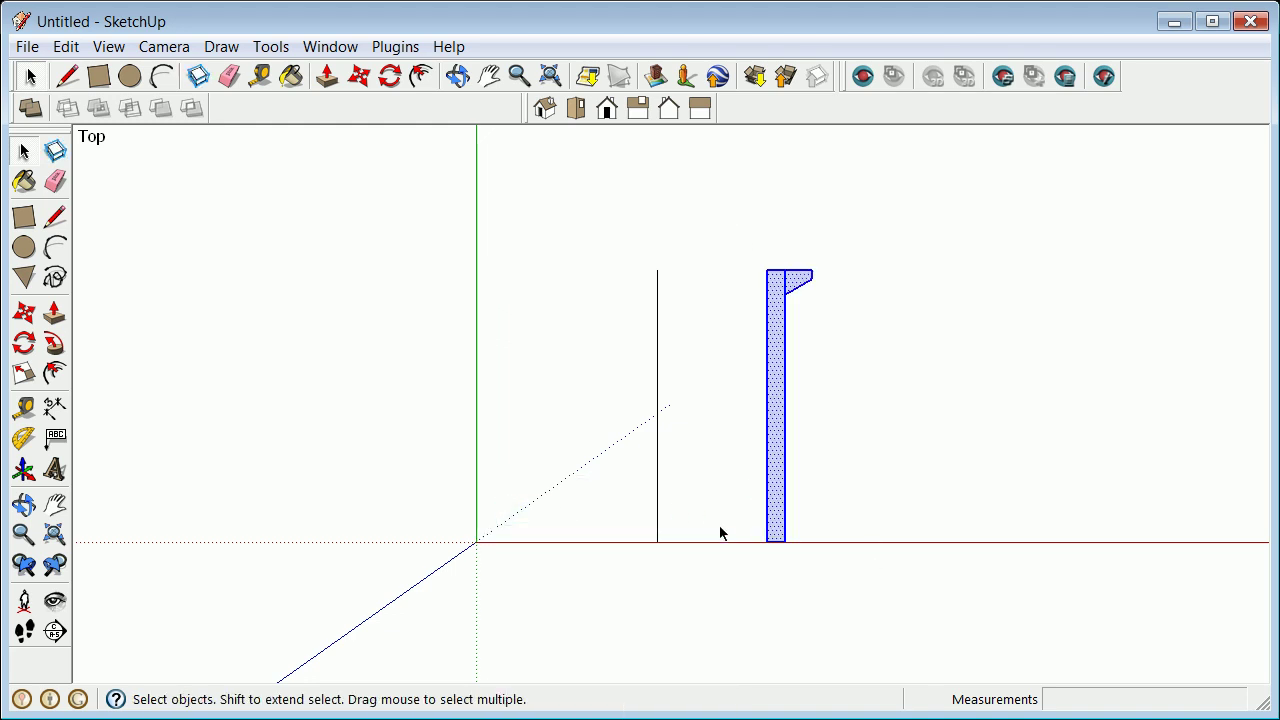
Copy the pier profile and snap the copy's bottom corner onto the origin
left_click(24, 313)
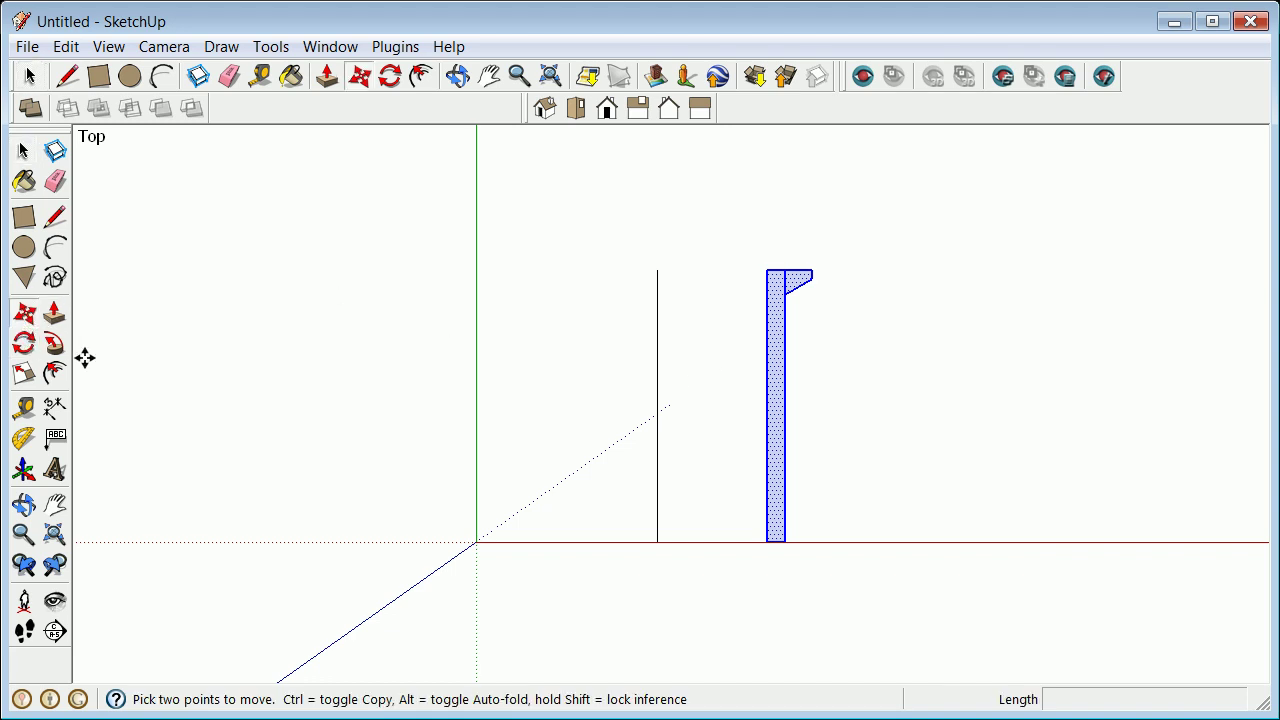
left_click(784, 541)
key("ctrl")
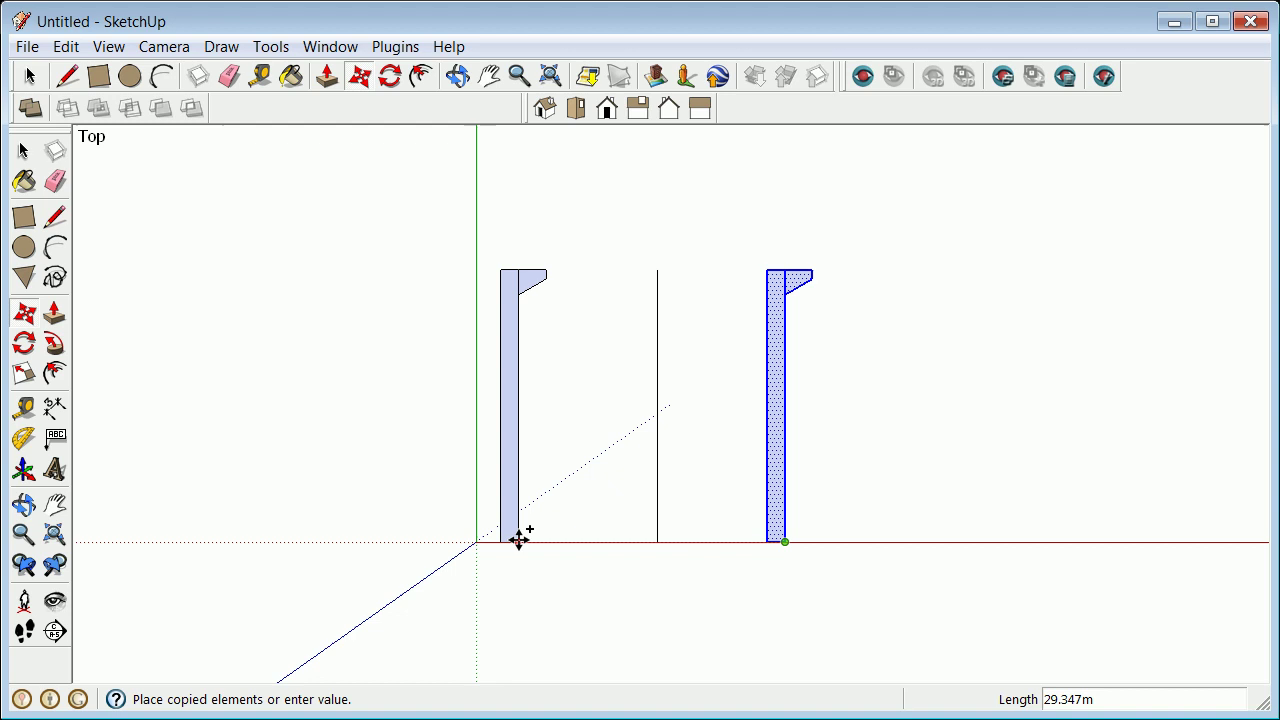
left_click(518, 541)
scroll(434, 537, "up", 3)
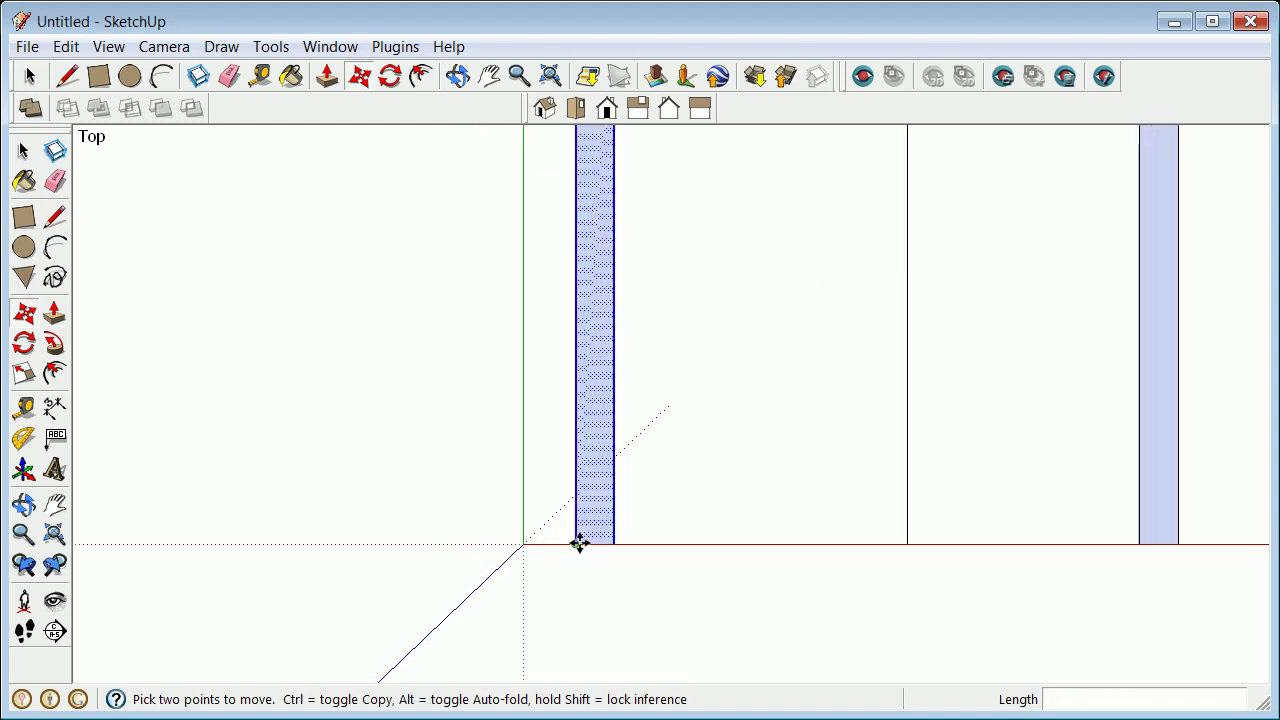
left_click(576, 541)
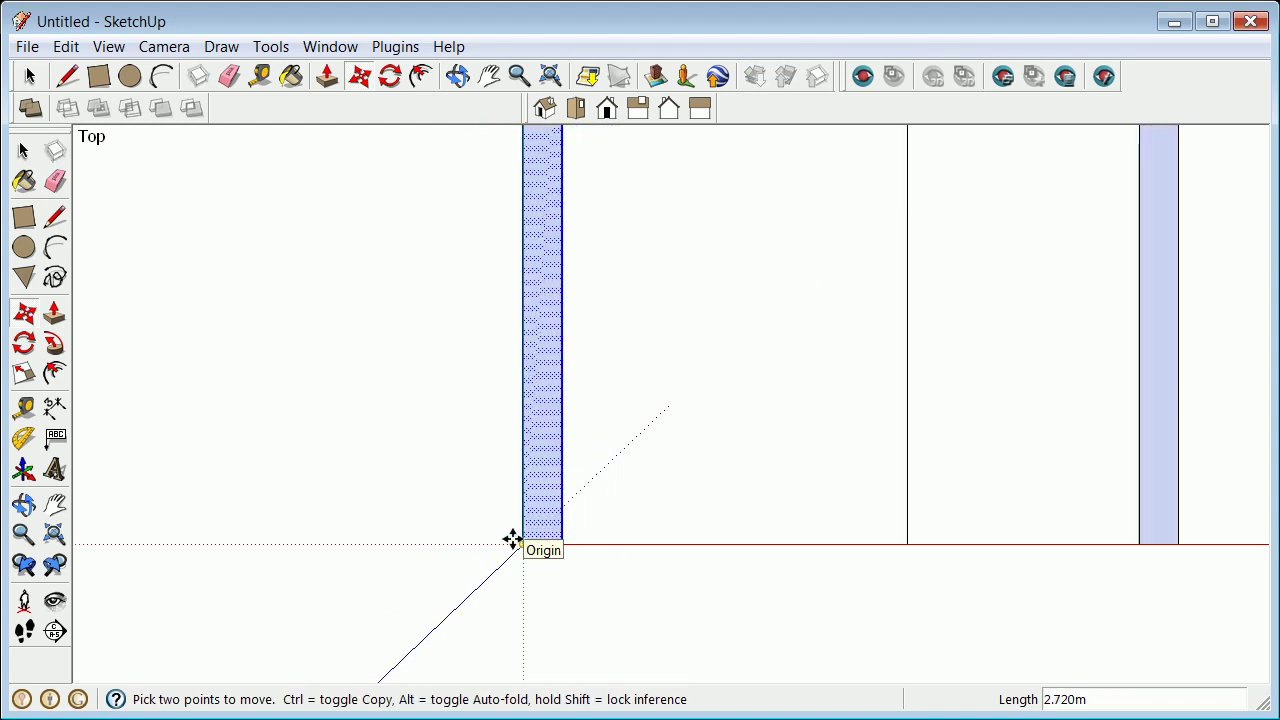
left_click(523, 540)
scroll(260, 391, "down", 4)
scroll(277, 325, "up", 3)
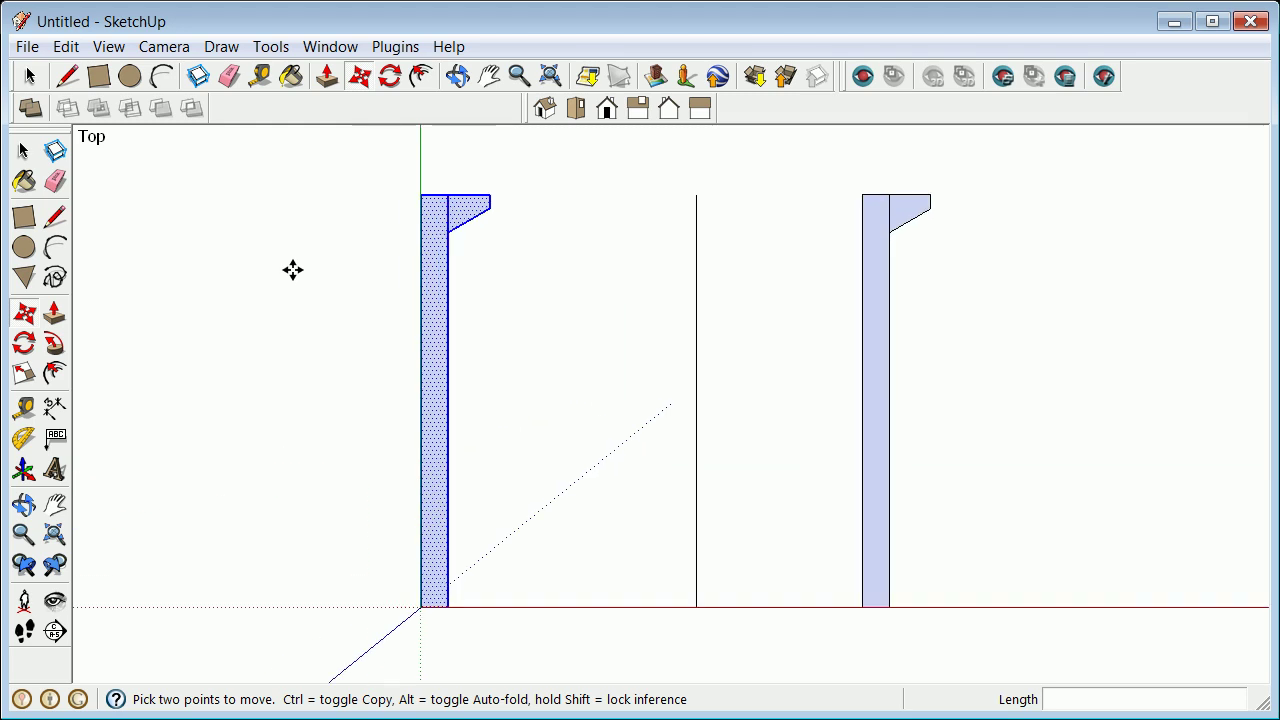
Erase the triangular cap from the copy at the origin, leaving a plain column
left_click(21, 164)
left_click(22, 156)
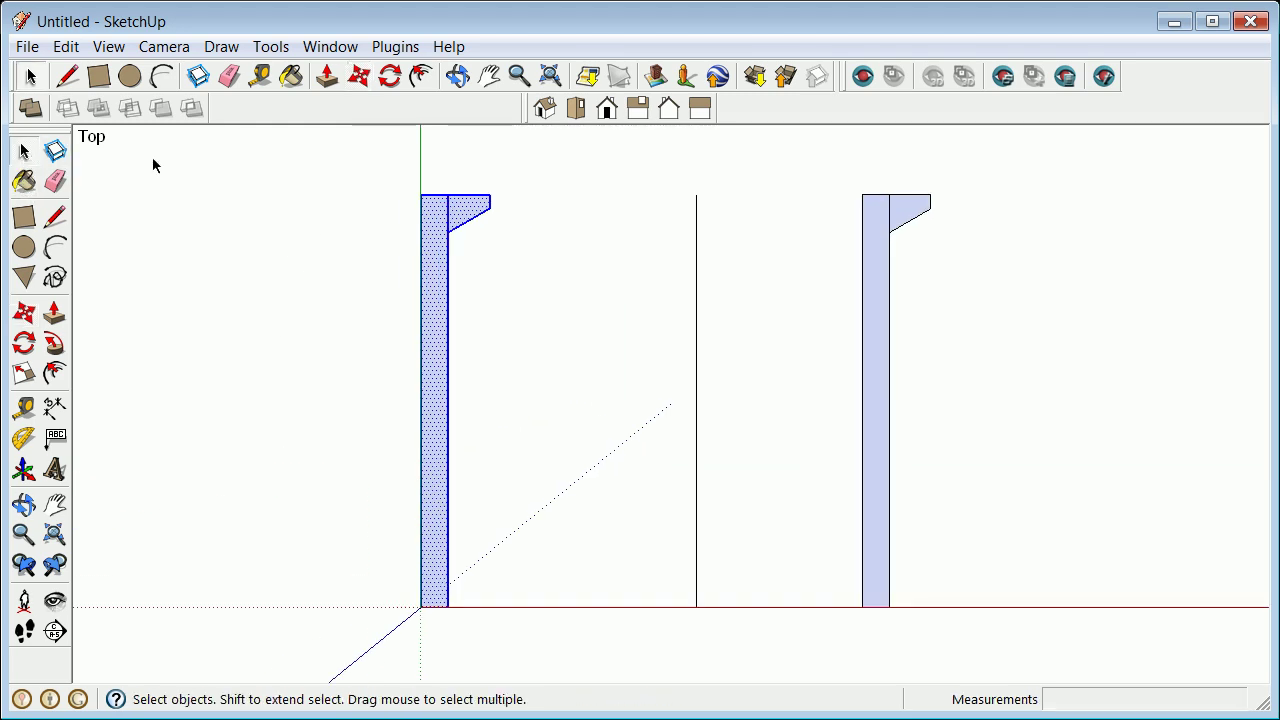
left_click_drag(479, 228, 476, 235)
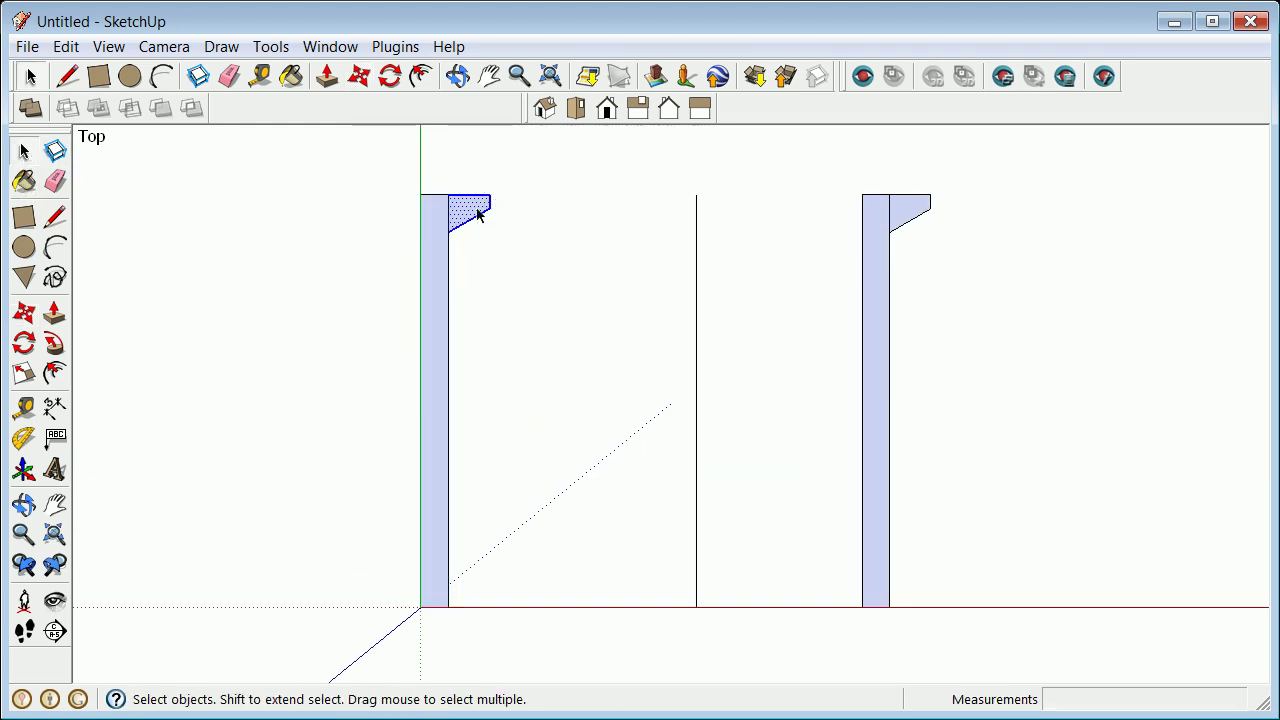
right_click(478, 214)
left_click(531, 248)
scroll(343, 404, "down", 2)
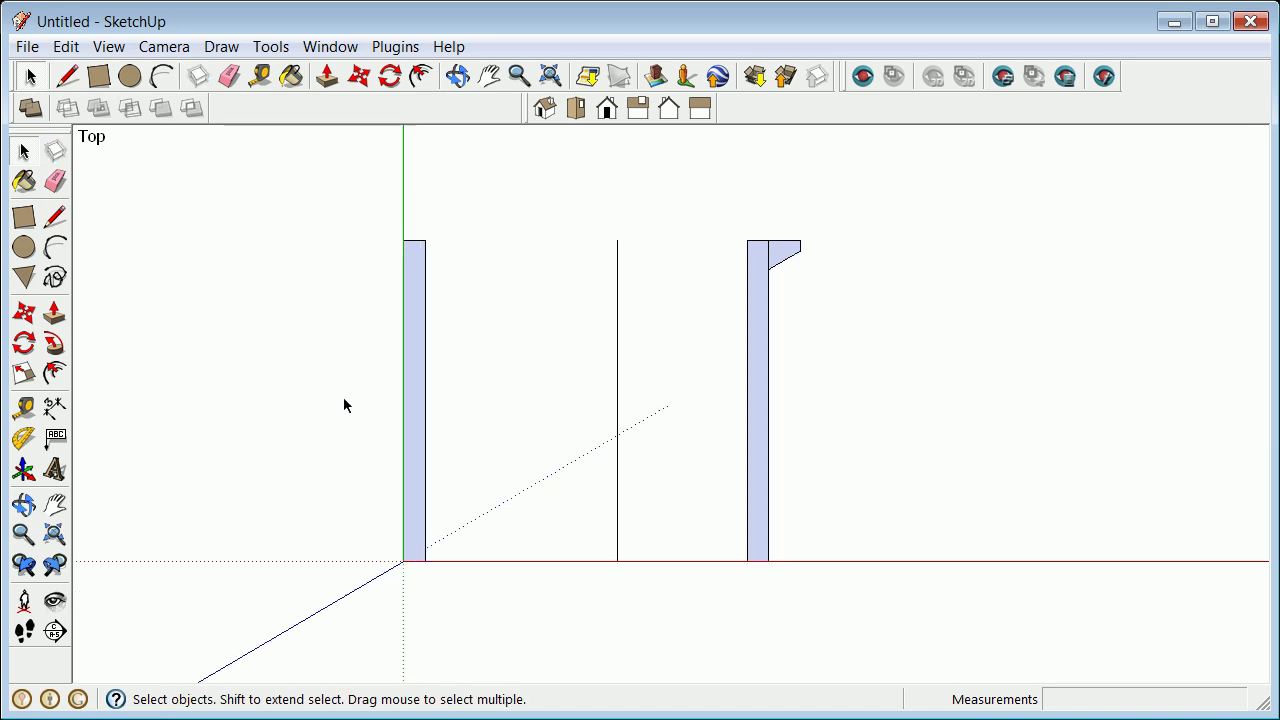
middle_click_drag(186, 500, 481, 232)
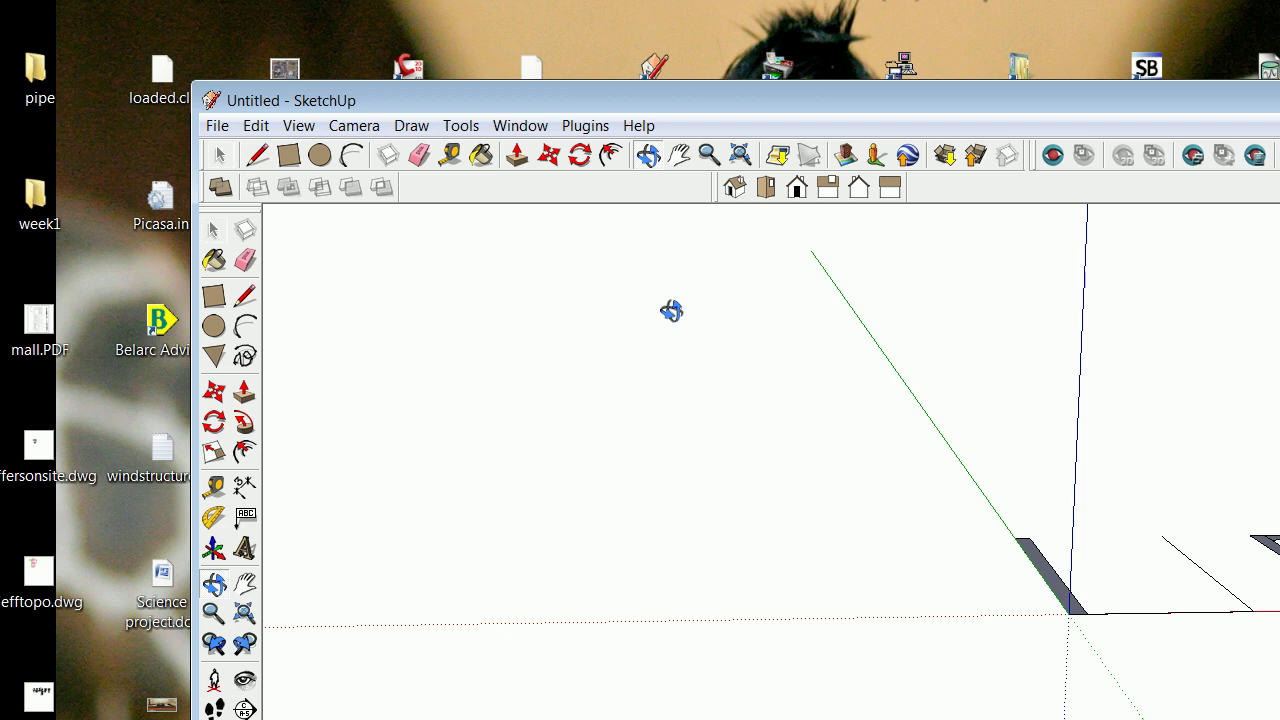
mouse_move(716, 109)
left_mouse_down()
mouse_move(570, 68)
mouse_move(517, 17)
mouse_move(529, 29)
left_mouse_up()
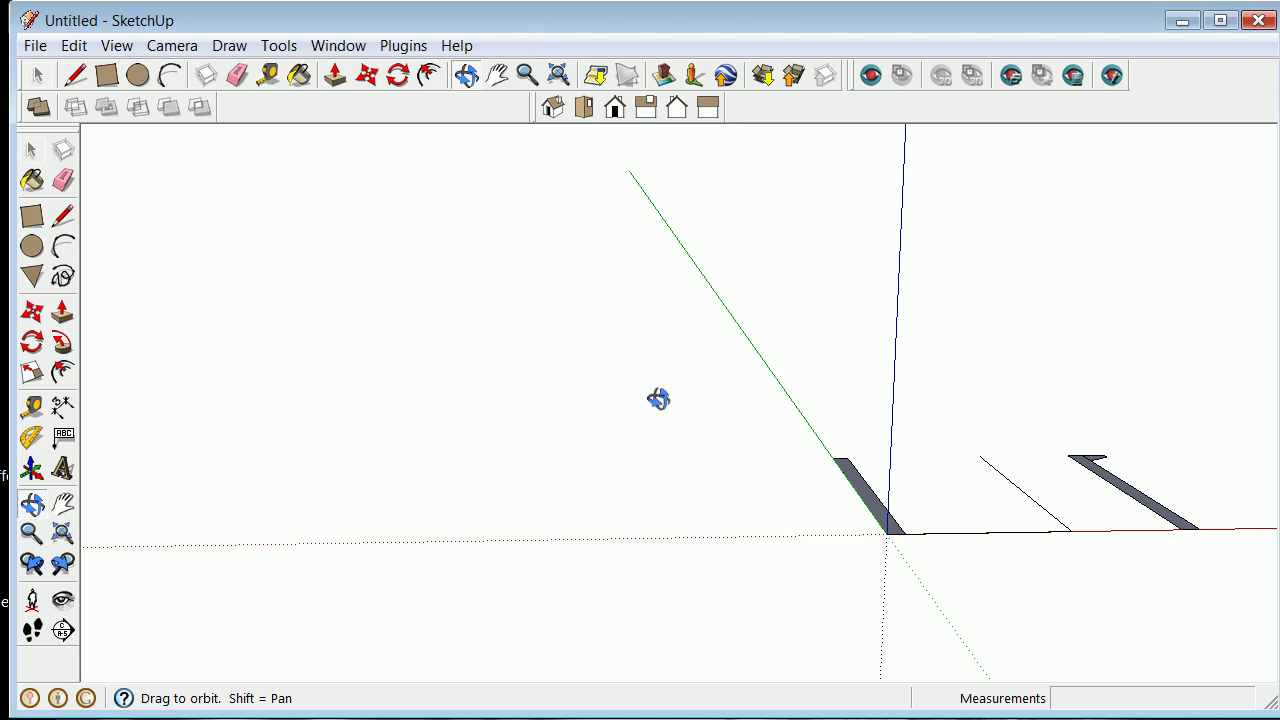
mouse_move(657, 397)
left_mouse_down()
mouse_move(648, 451)
mouse_move(689, 400)
mouse_move(694, 529)
mouse_move(666, 576)
left_mouse_up()
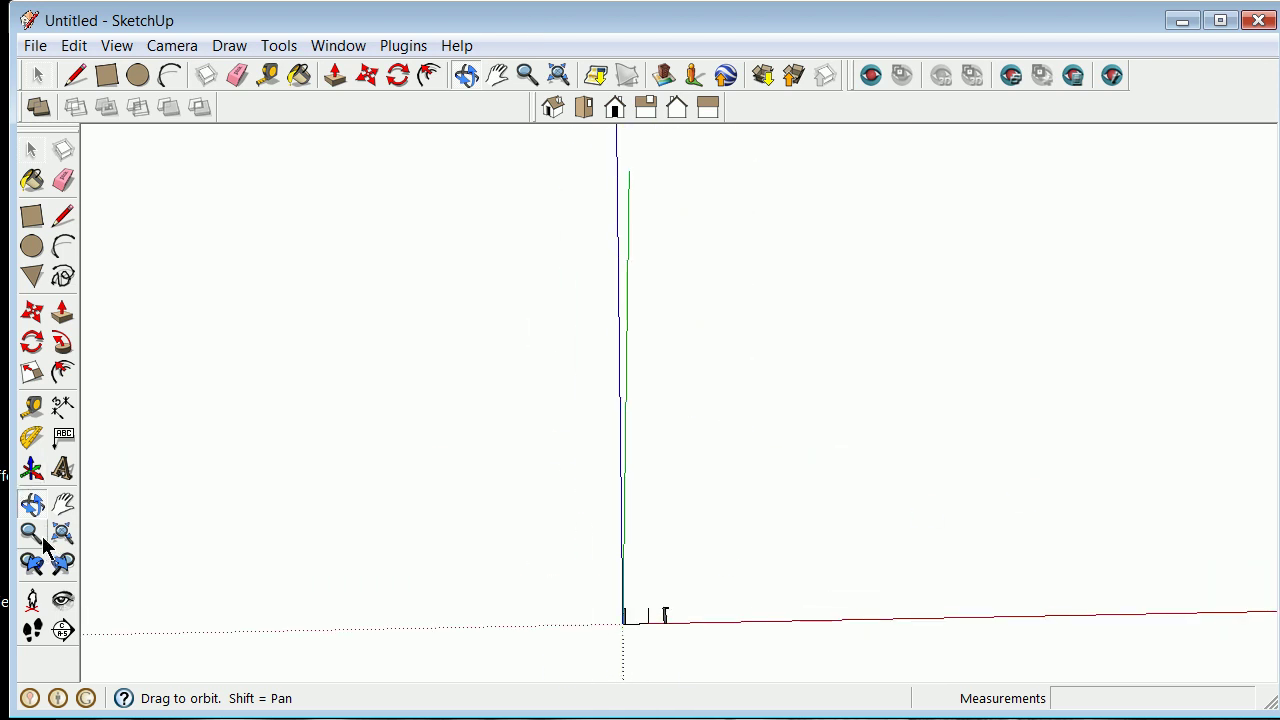
left_click(170, 46)
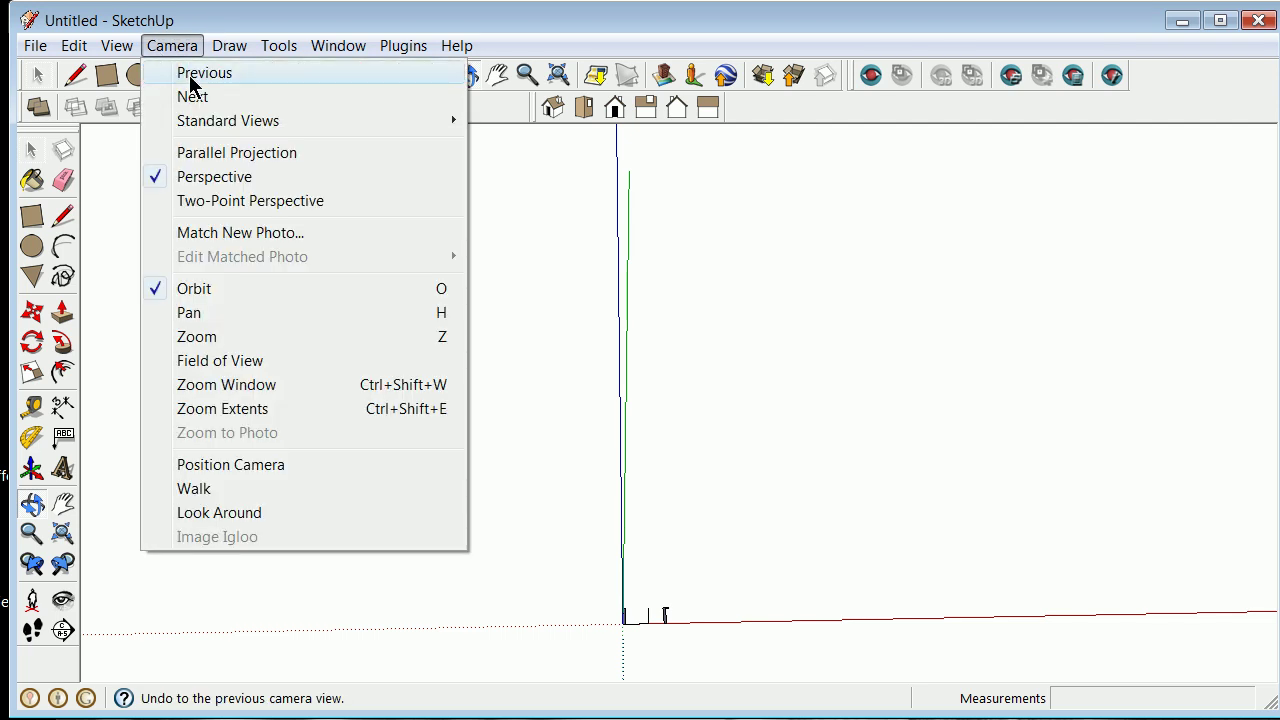
mouse_move(226, 118)
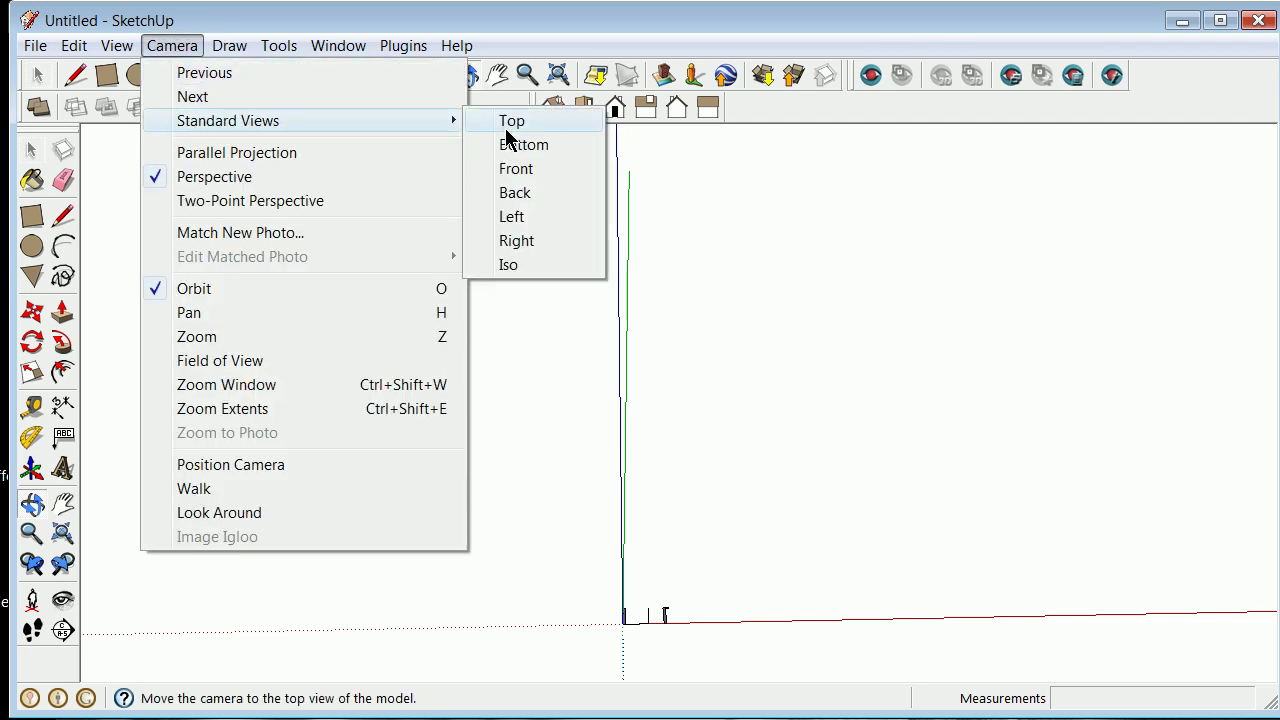
left_click(511, 121)
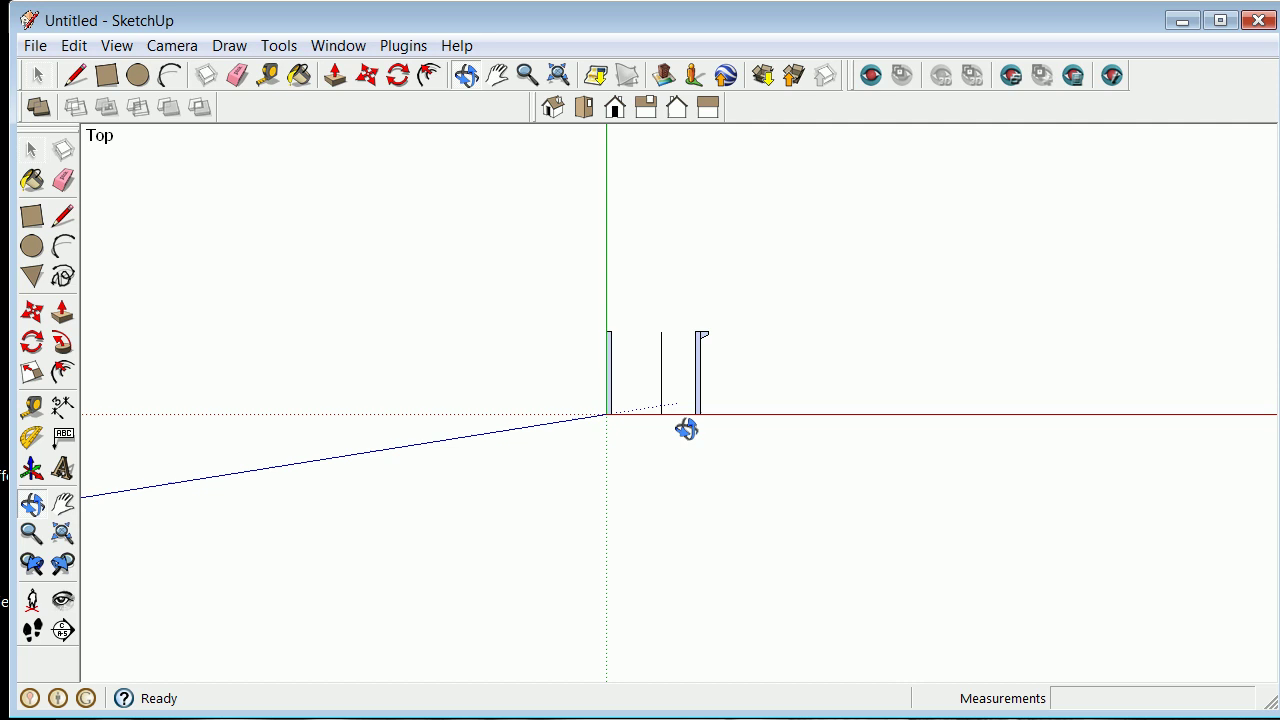
Push/pull the plain column's face 2 m into a solid wall
left_click(61, 314)
left_click_drag(491, 366, 474, 355)
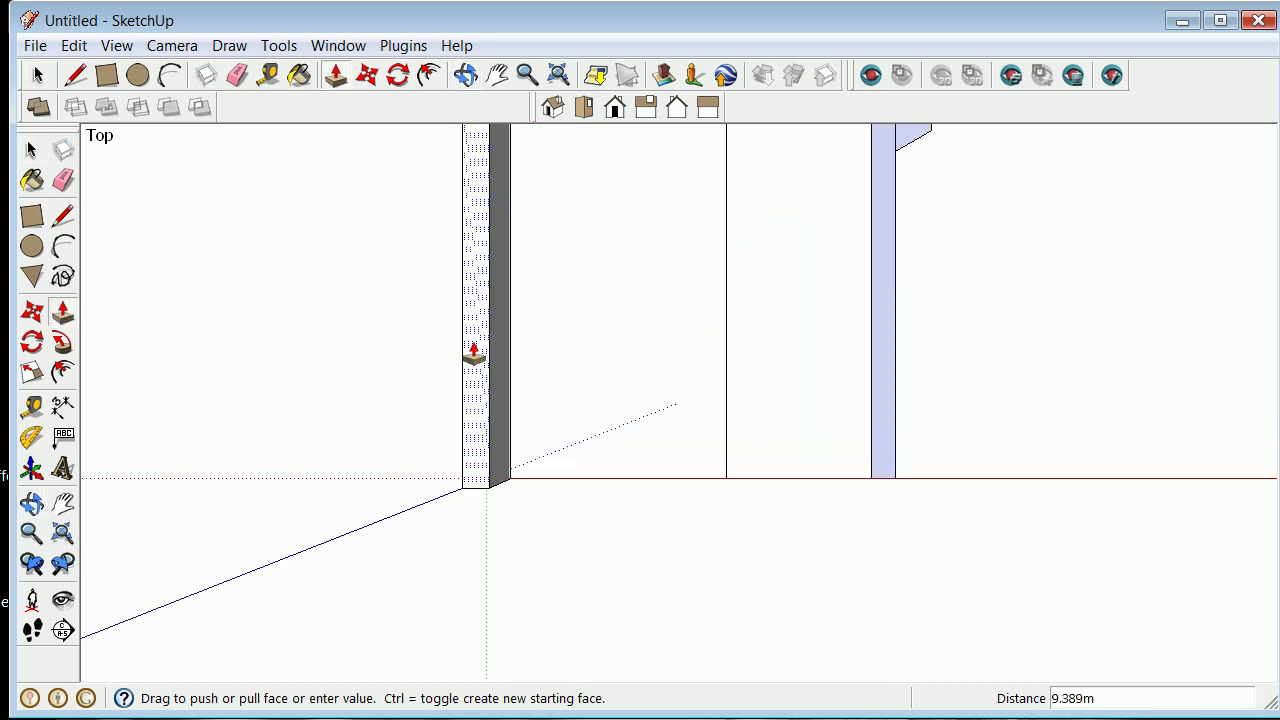
type("2")
key("Return")
scroll(472, 358, "down", 4)
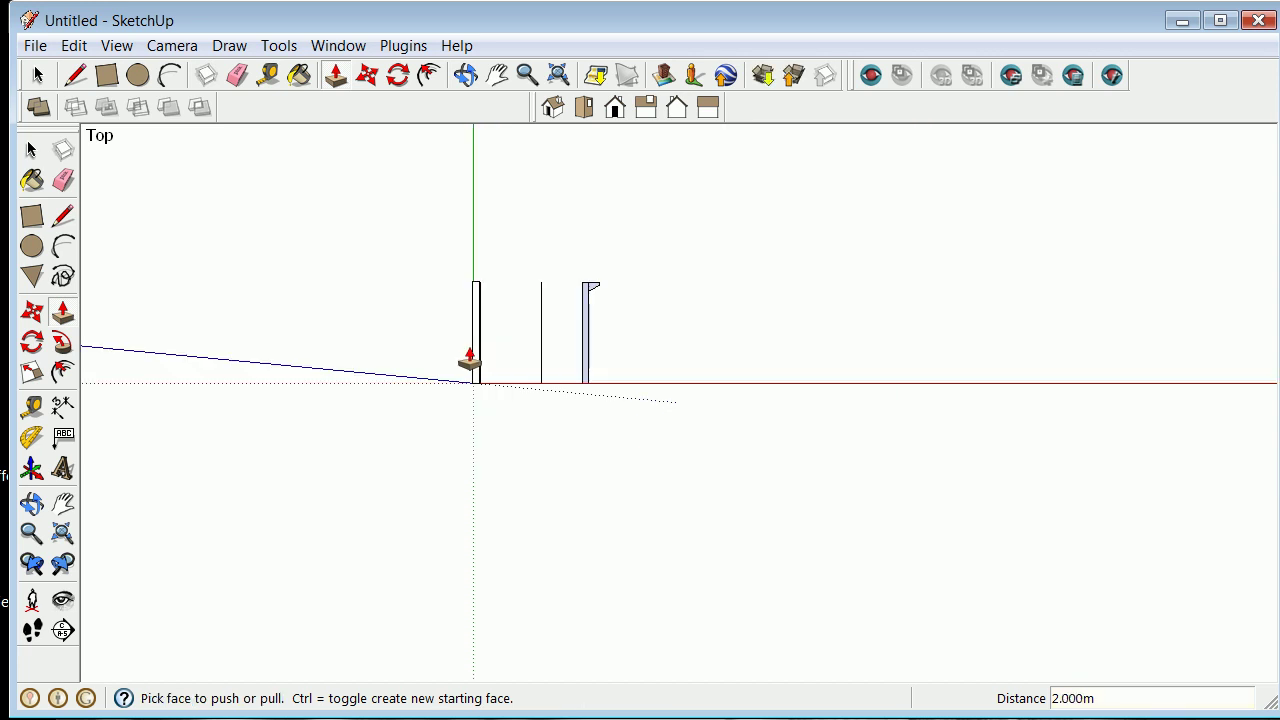
scroll(460, 310, "up", 2)
Select the whole extruded wall and make it a group
left_click(31, 149)
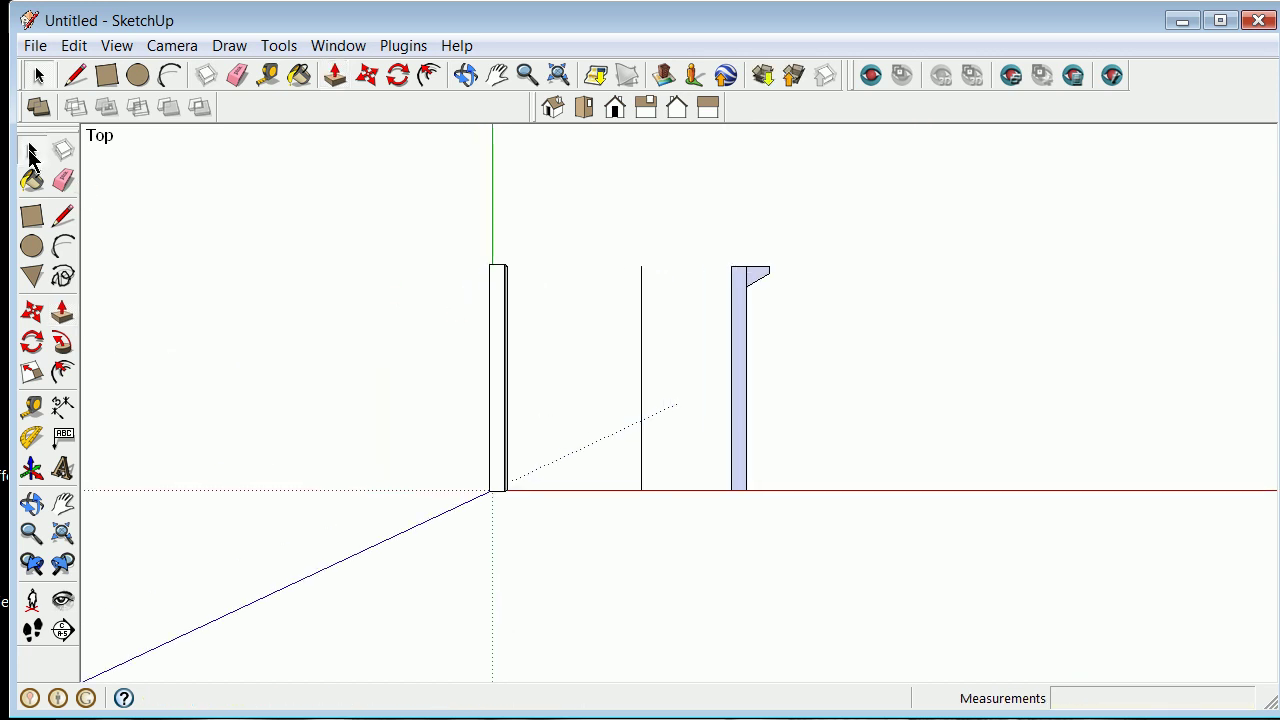
left_click_drag(424, 222, 523, 499)
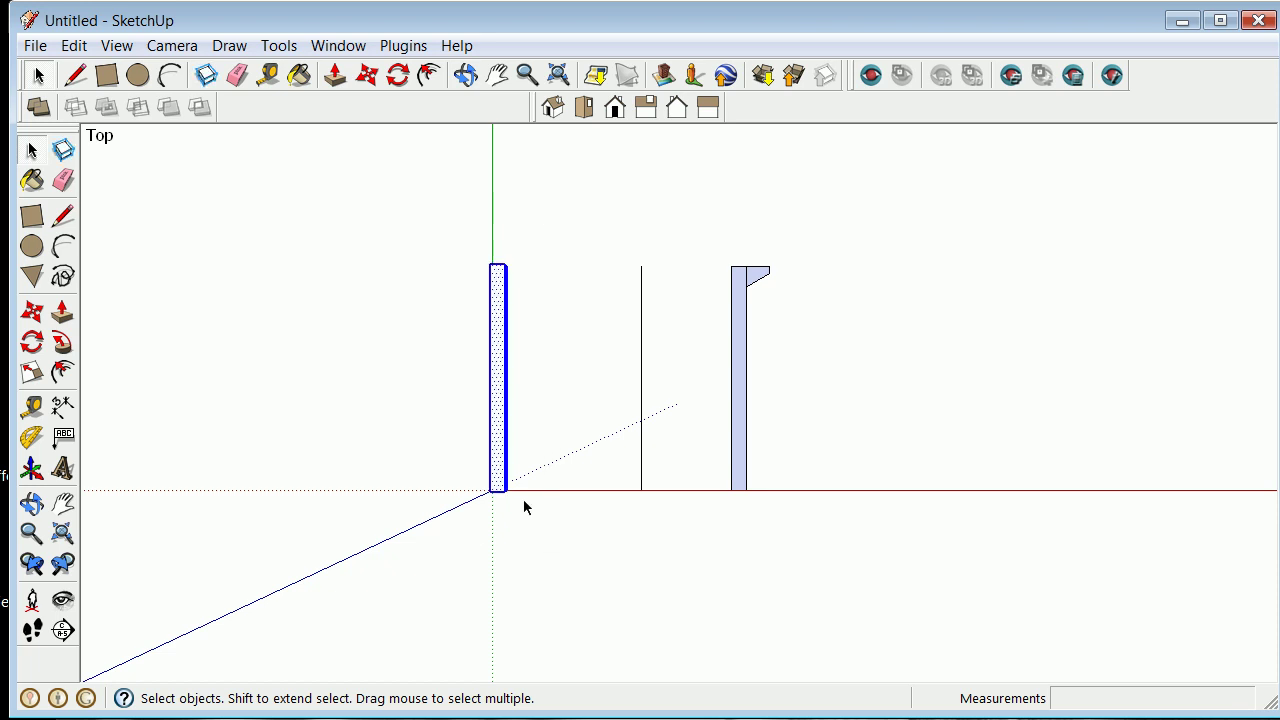
right_click(502, 489)
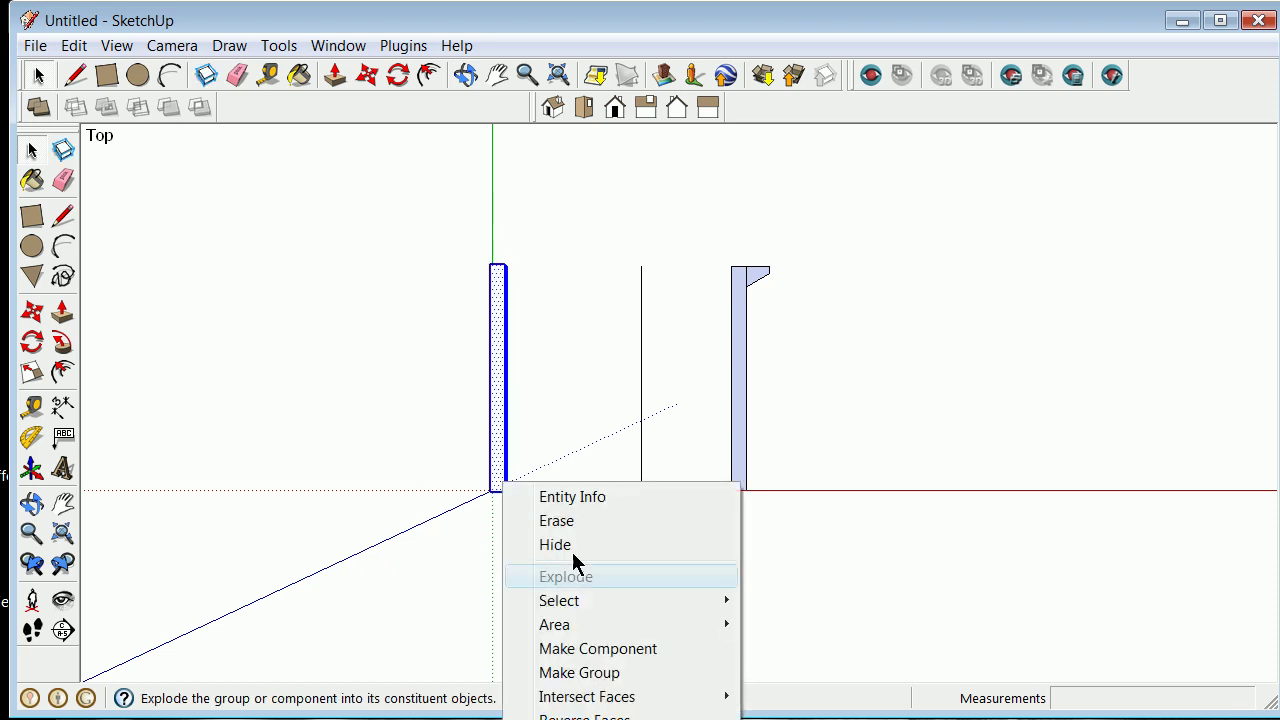
left_click(621, 677)
left_click(531, 346)
scroll(492, 501, "up", 1)
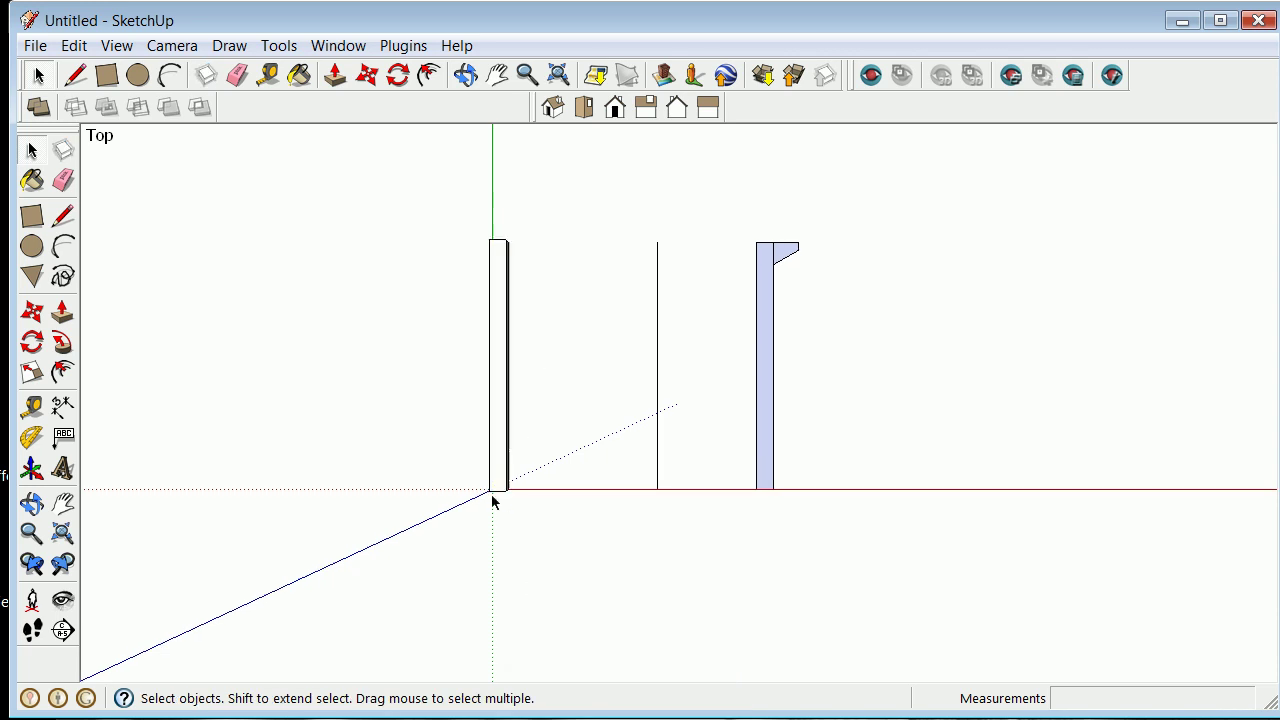
scroll(492, 501, "up", 3)
Erase the right profile's vertical column strip, keeping only its triangular bracket
scroll(517, 466, "down", 4)
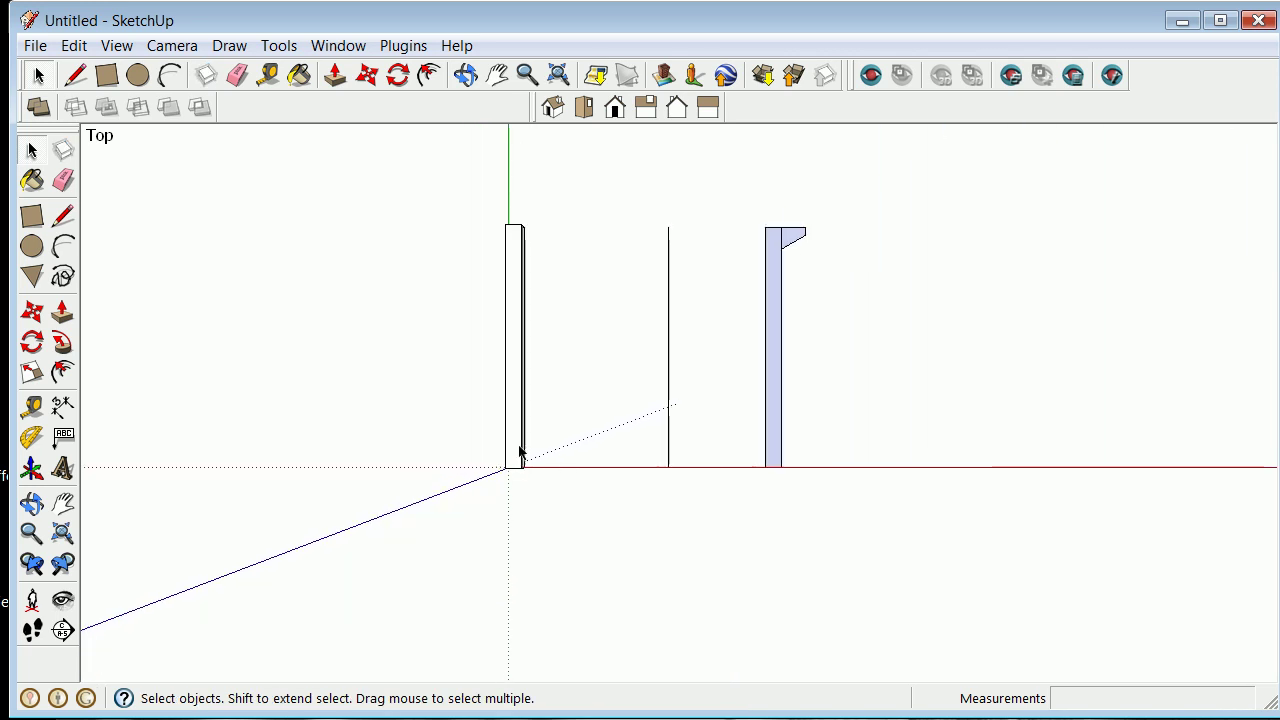
left_click_drag(811, 407, 755, 455)
right_click(771, 432)
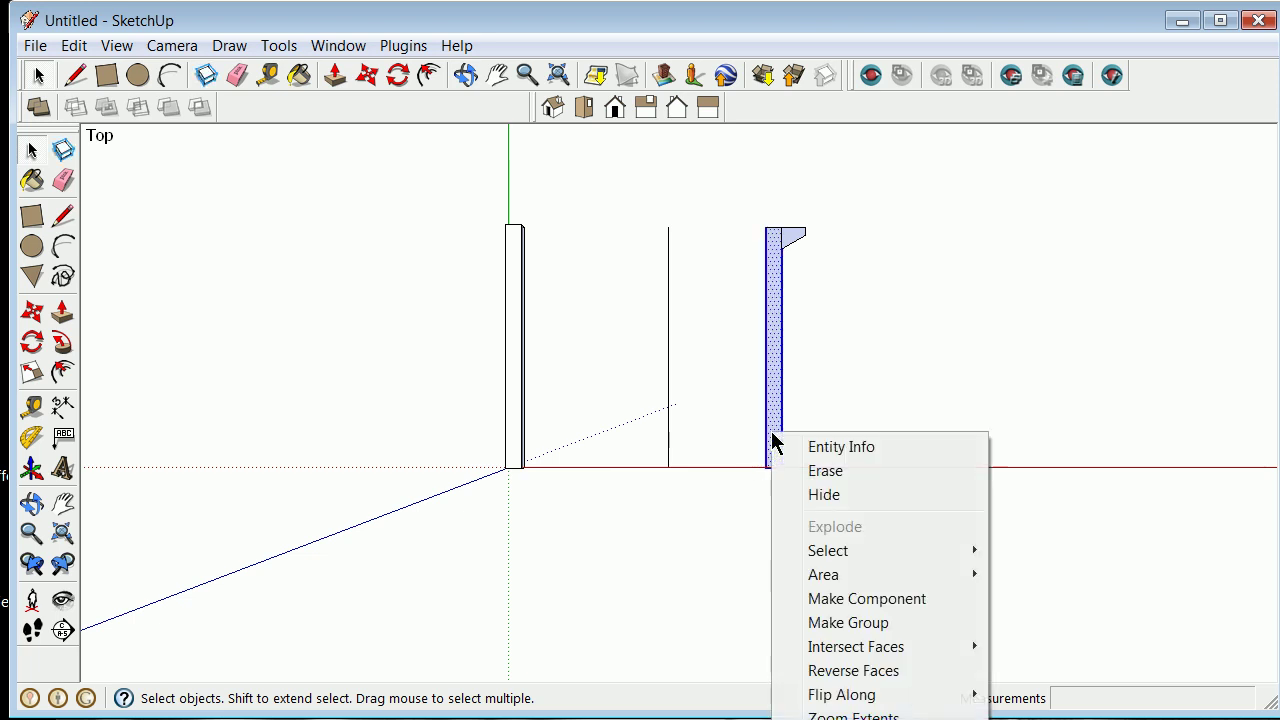
left_click(824, 471)
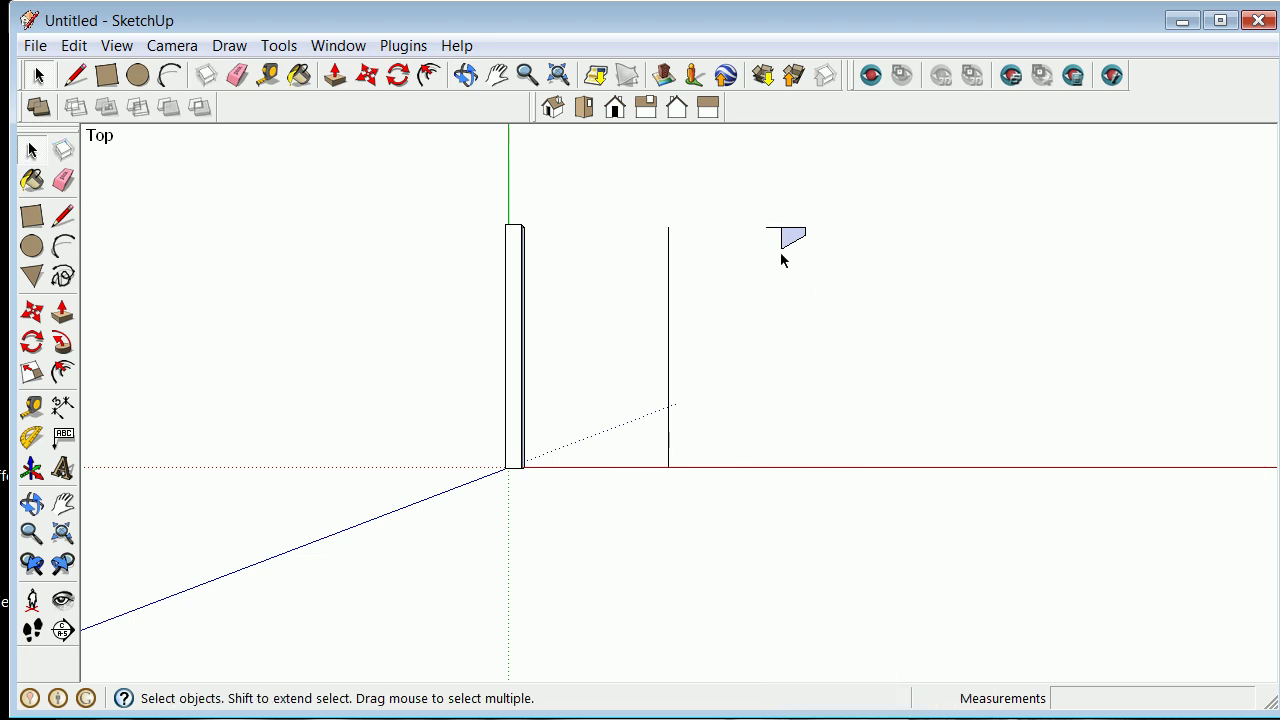
right_click(771, 232)
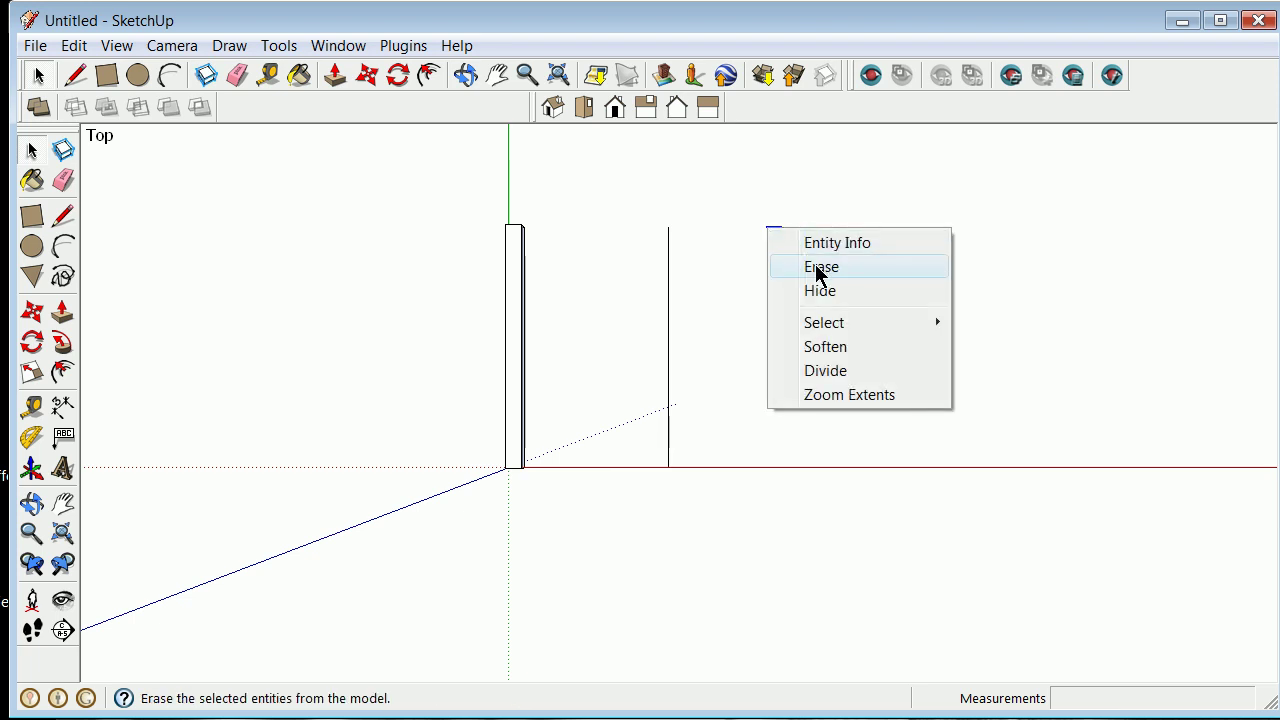
key("Escape")
scroll(815, 265, "up", 3)
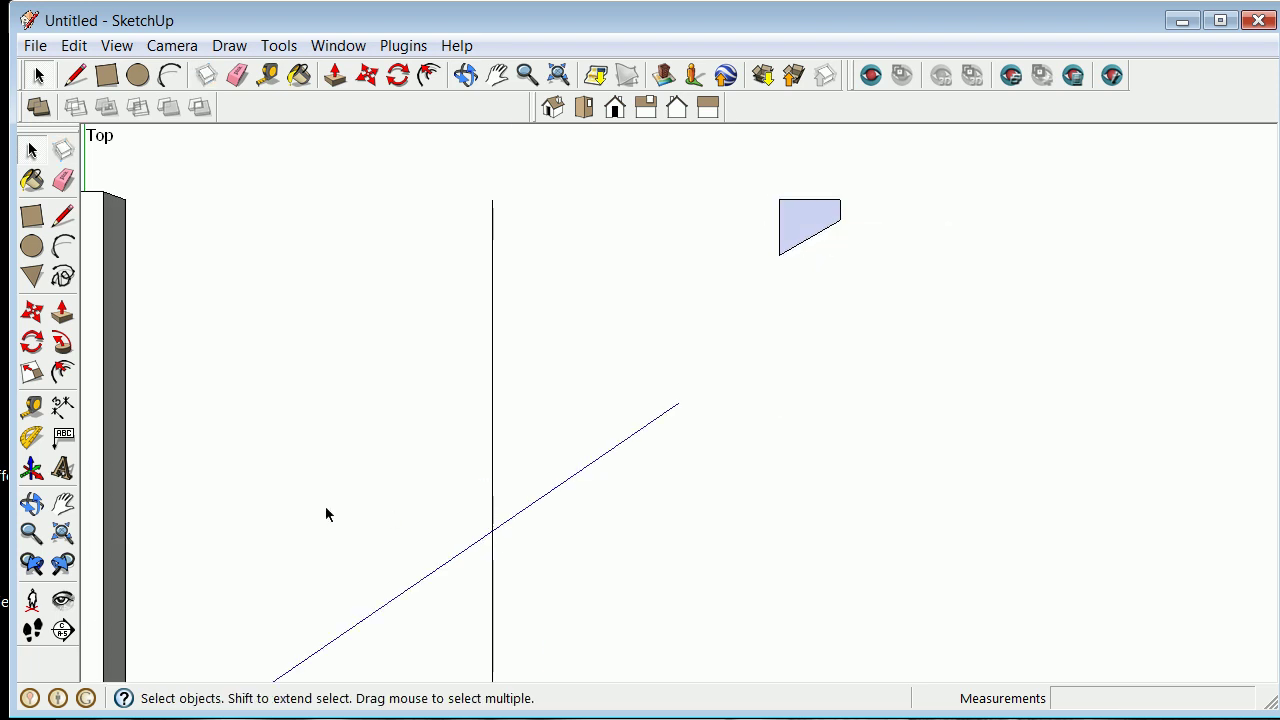
Undo an accidental 1.433 m extrusion of the triangular face
left_click(62, 312)
left_click(812, 220)
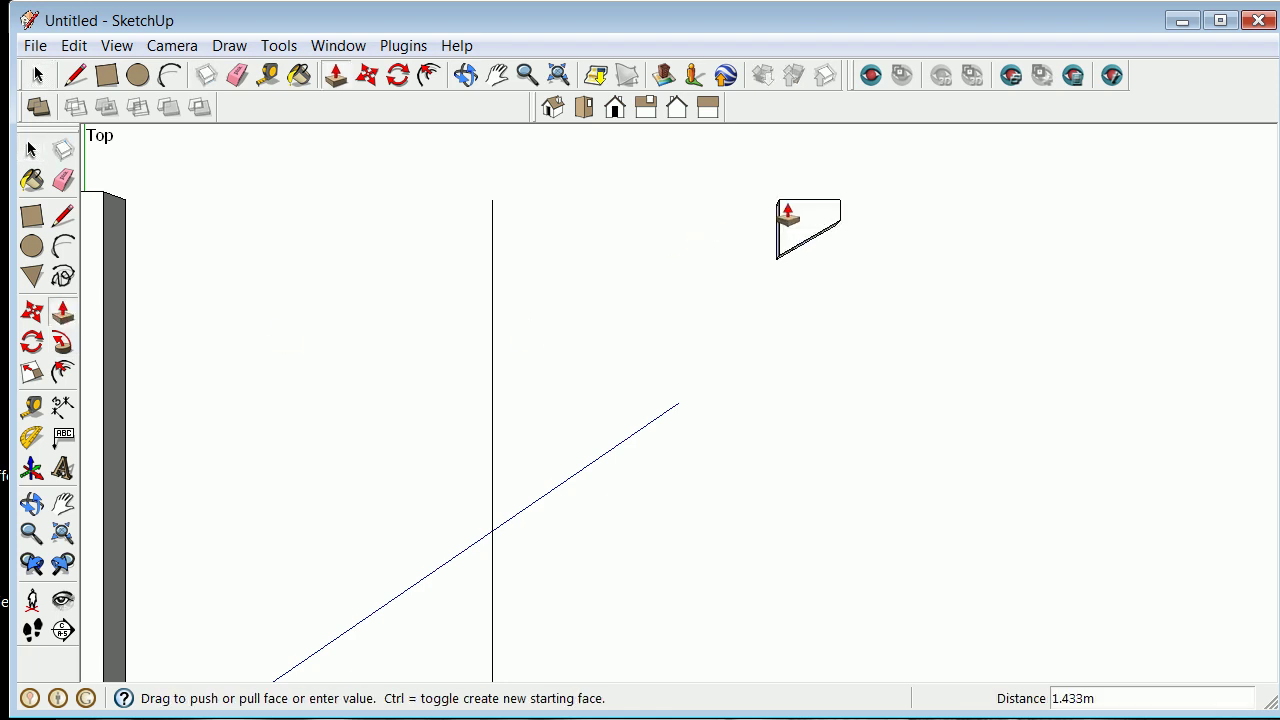
left_click(788, 212)
left_click(75, 46)
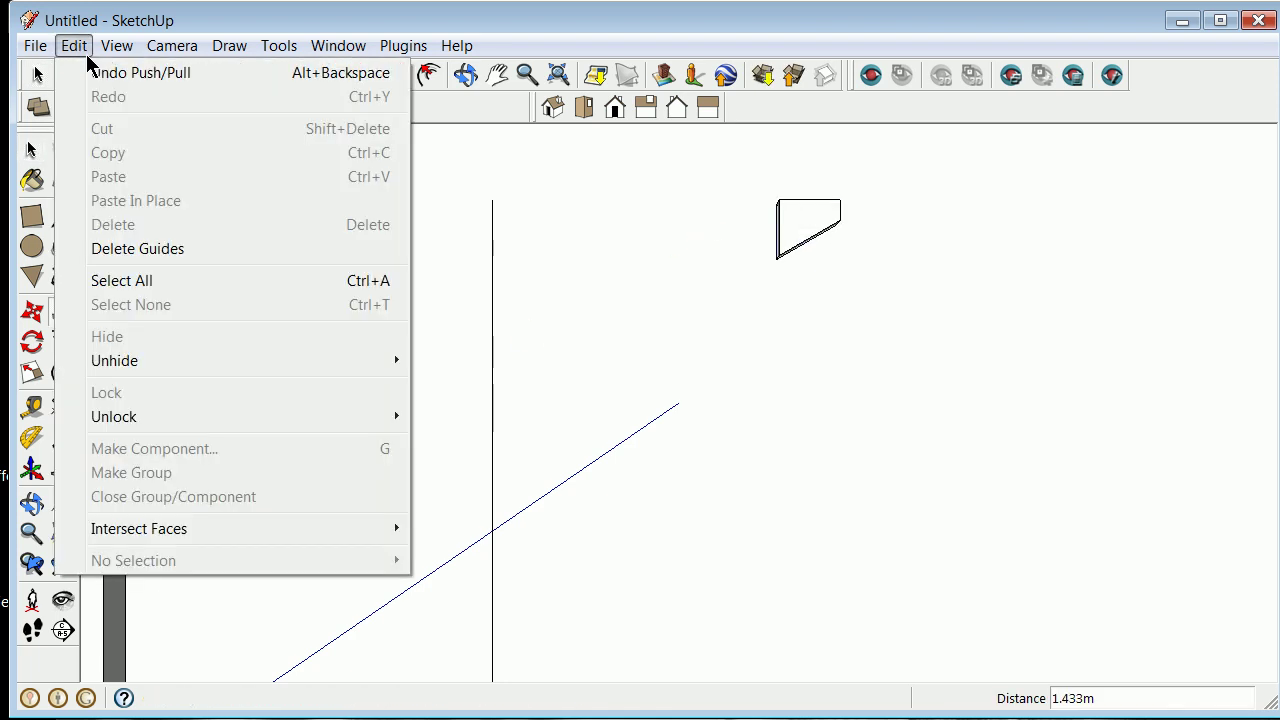
left_click(103, 72)
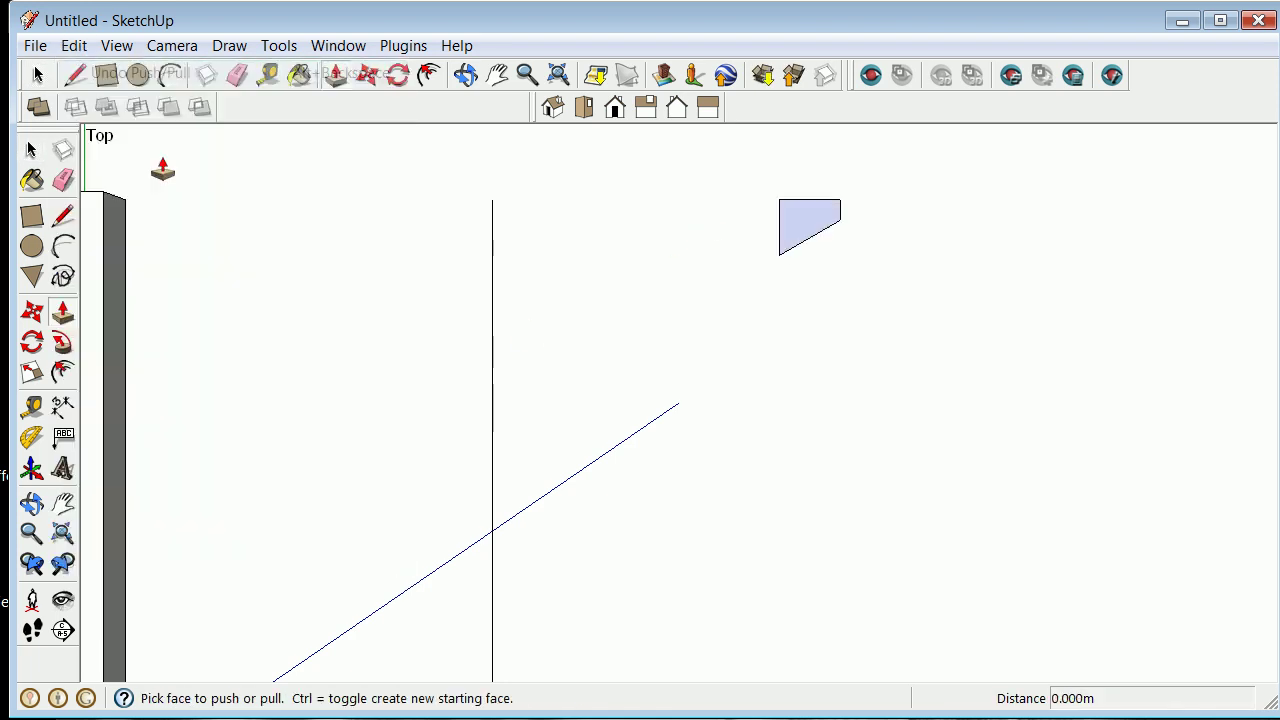
Orbit to a 3D view and extrude the small face 2 m upward
left_click(31, 503)
left_click_drag(742, 469, 663, 269)
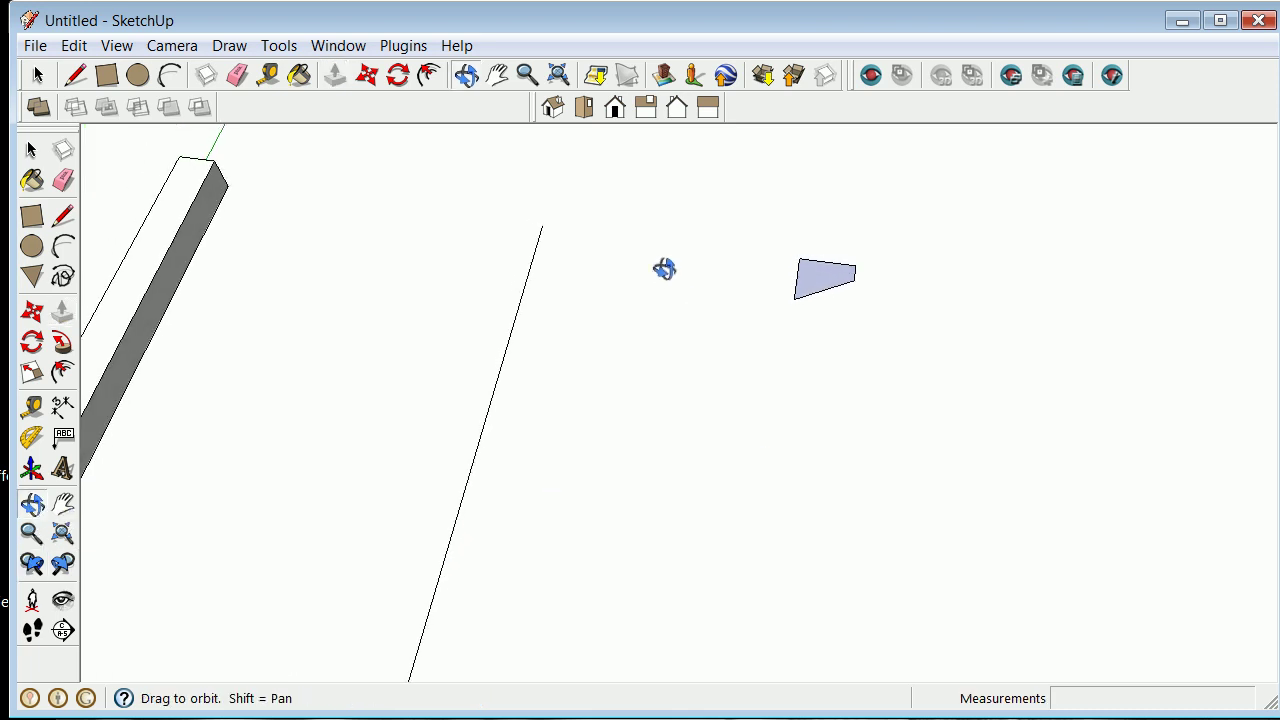
left_click(62, 312)
left_click_drag(827, 278, 834, 235)
type("2m")
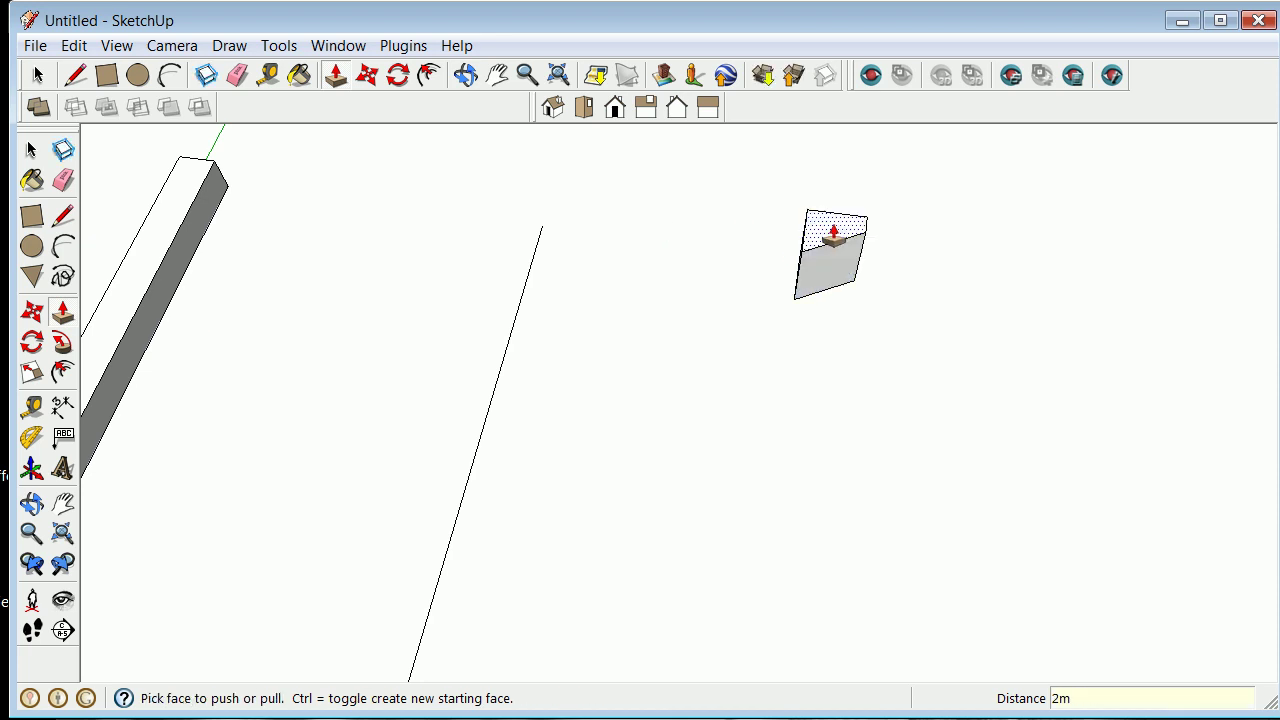
key("Return")
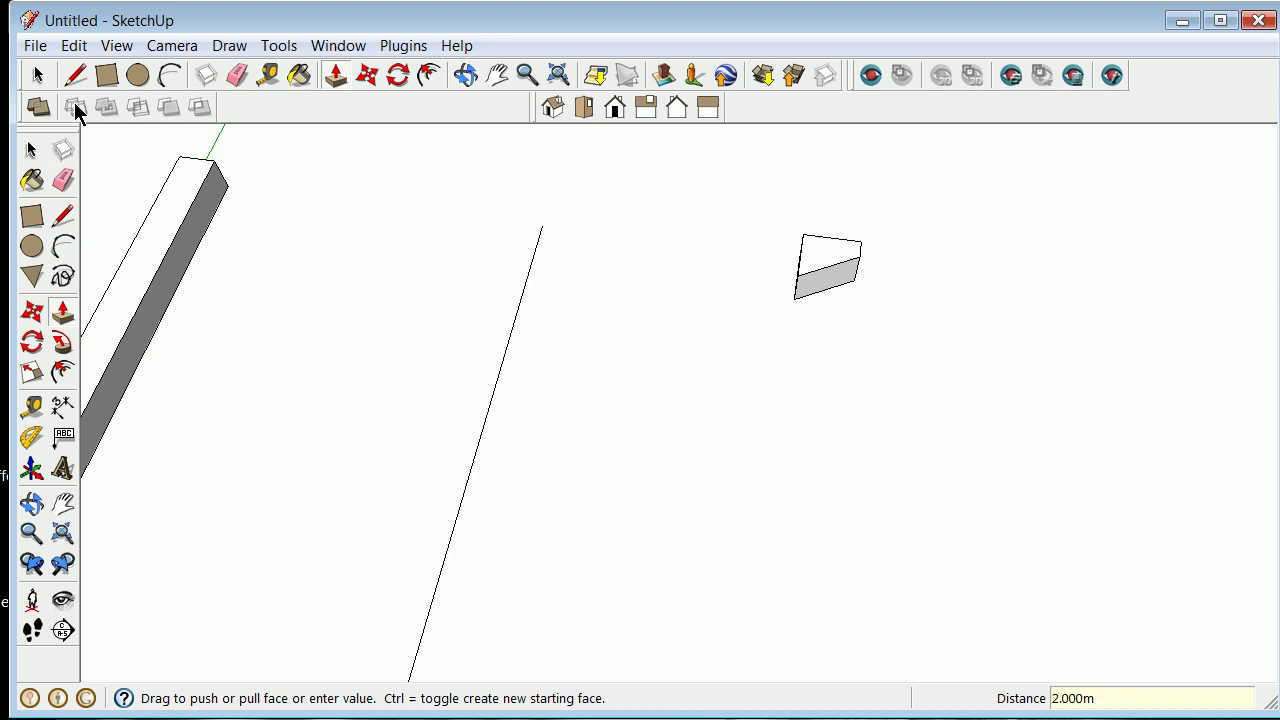
Make the new 2 m box a group and clear the selection
left_click(31, 150)
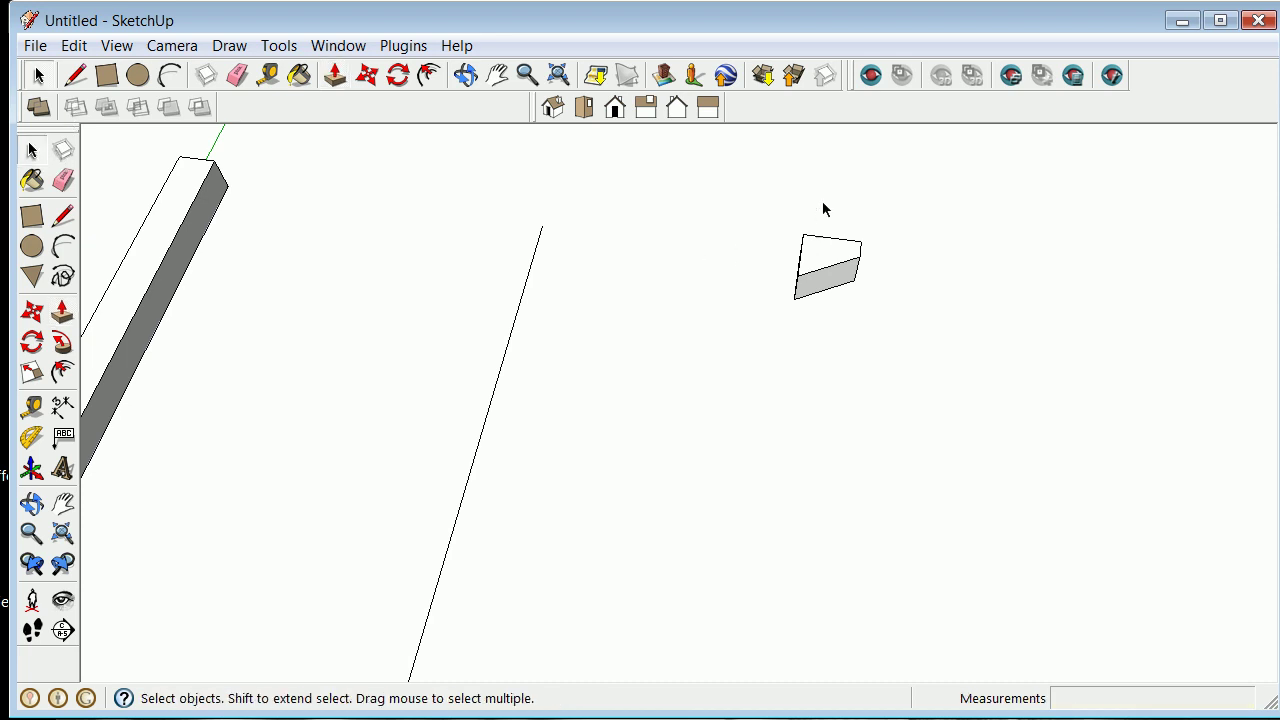
left_click_drag(778, 191, 866, 318)
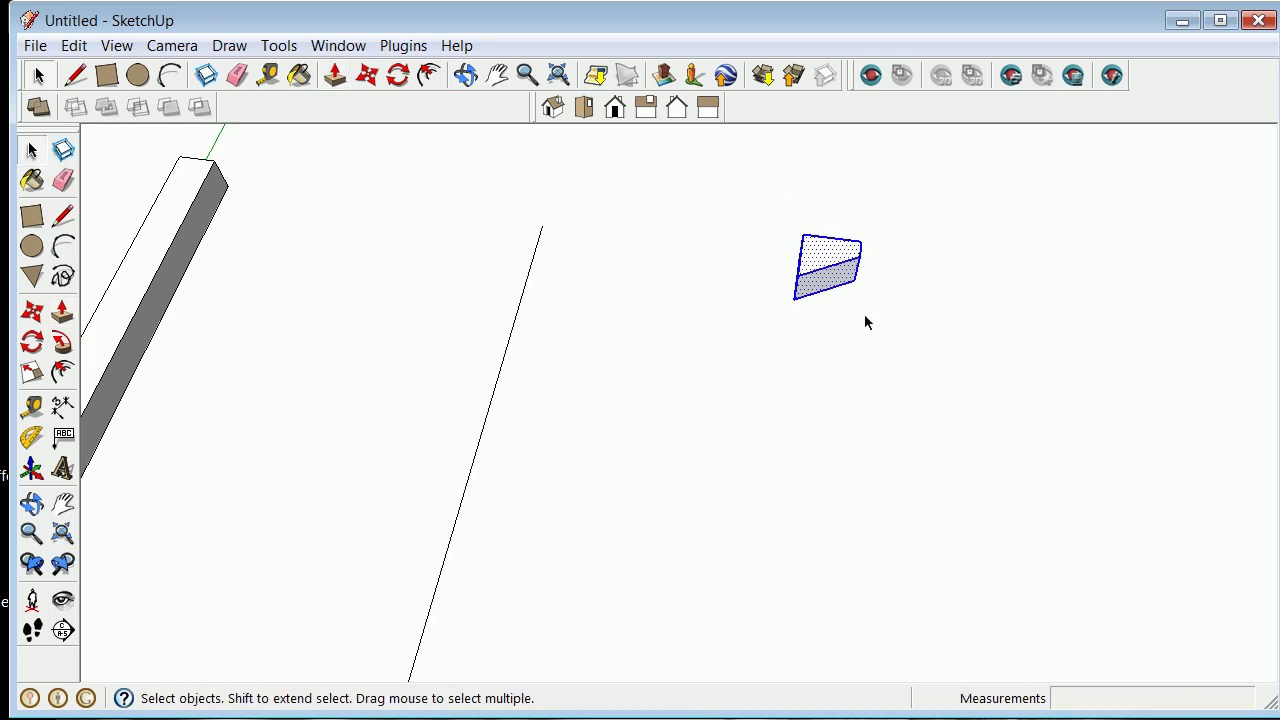
right_click(826, 278)
left_click(900, 469)
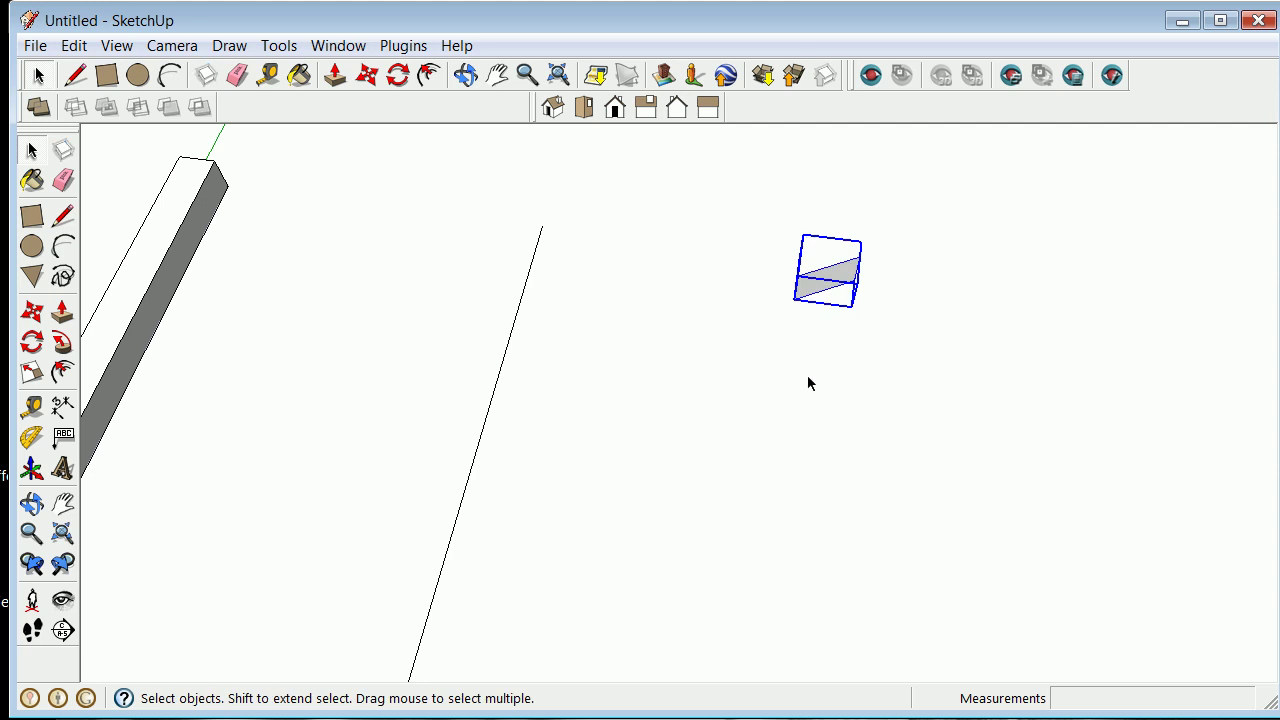
left_click(785, 353)
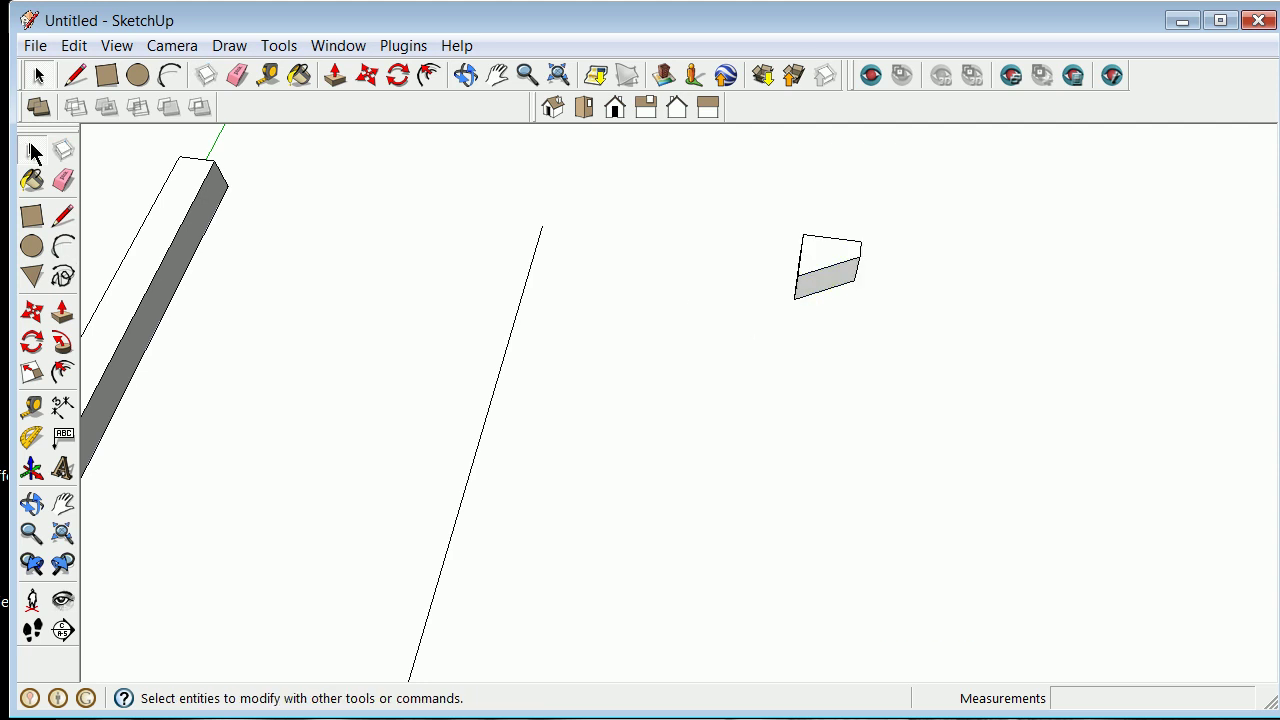
Copy the box group onto the top end of the long bar
left_click(830, 254)
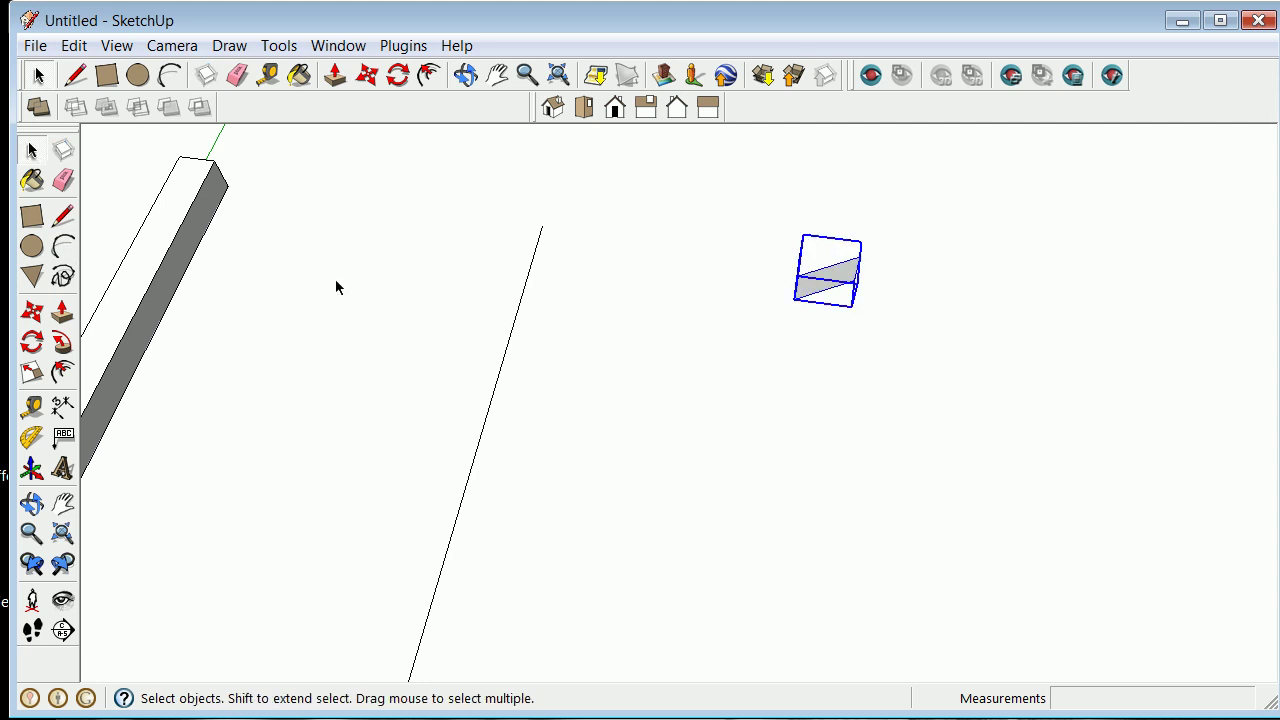
left_click(32, 311)
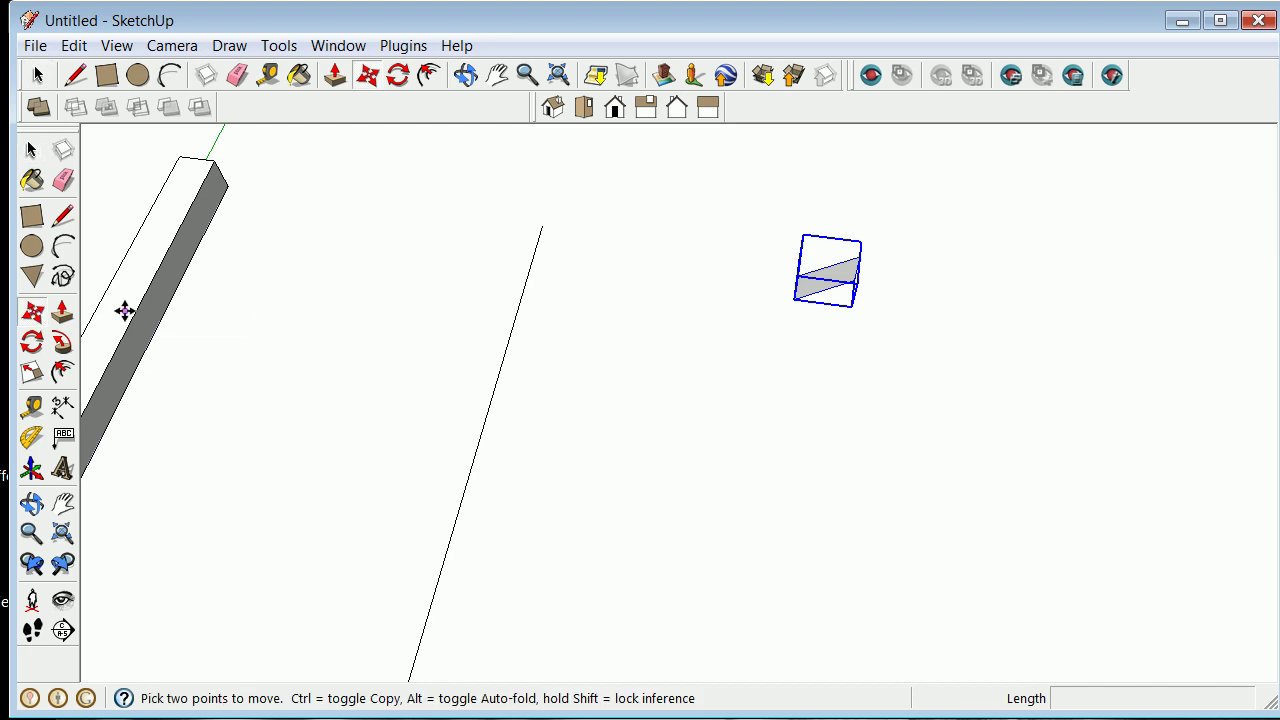
left_click(803, 234)
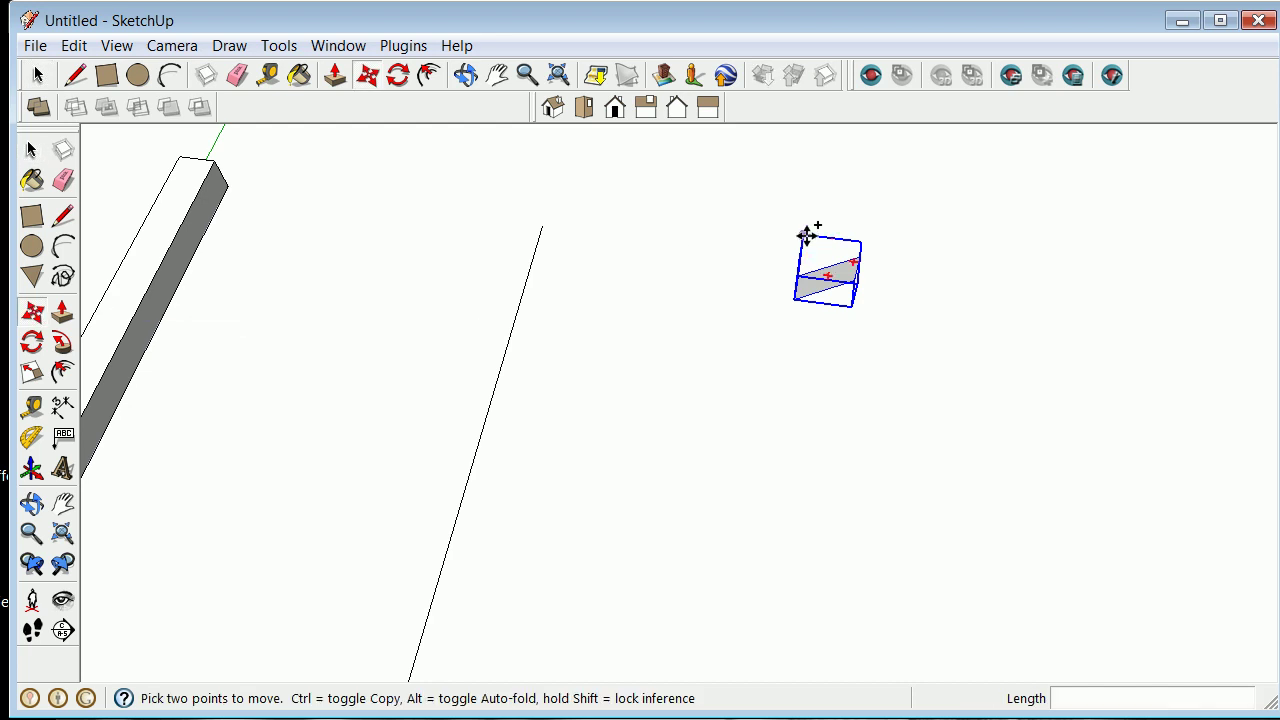
key("ctrl")
left_click(213, 162)
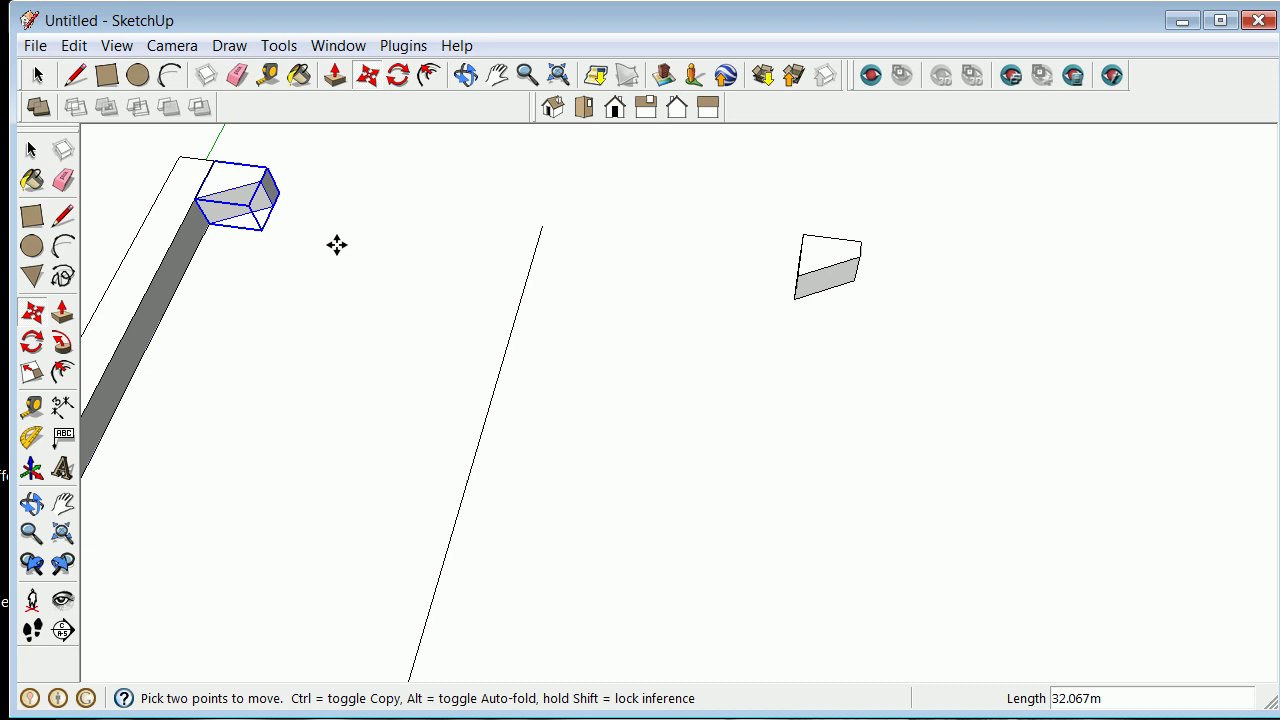
scroll(337, 246, "down", 5)
scroll(198, 190, "up", 3)
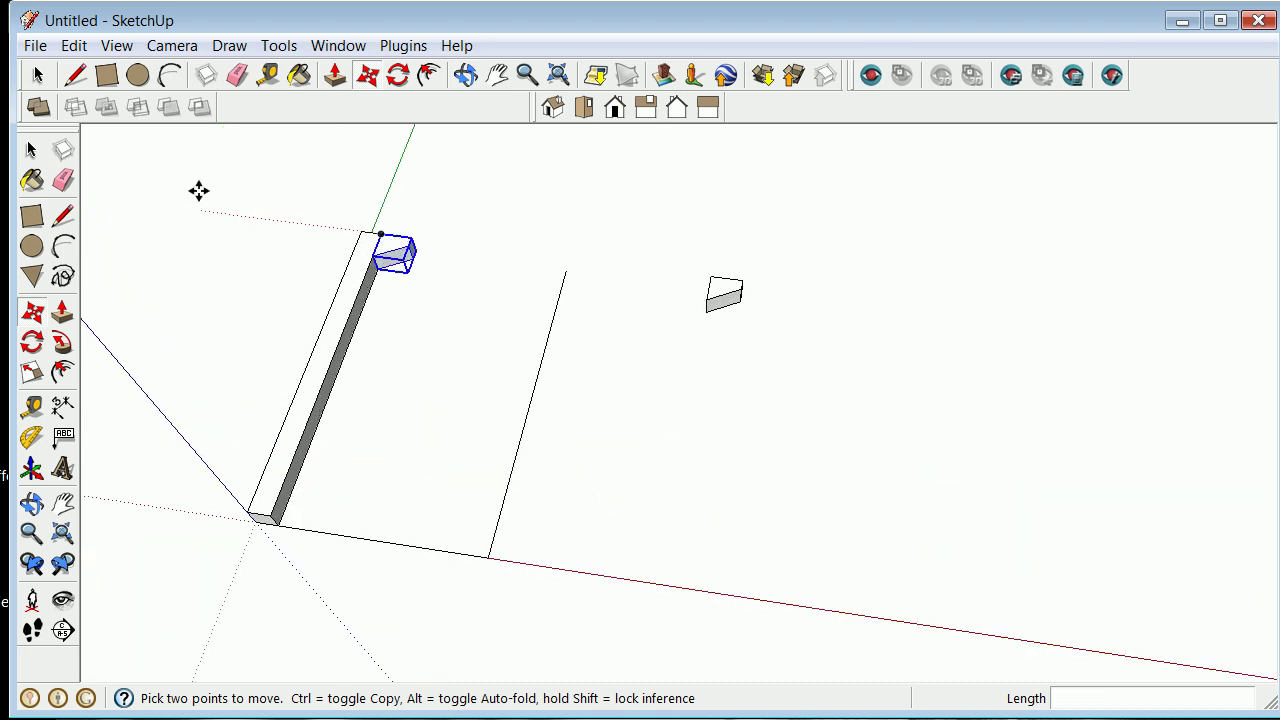
scroll(198, 190, "up", 2)
Flip the loose box group along its green axis
left_click(31, 150)
left_click(520, 365)
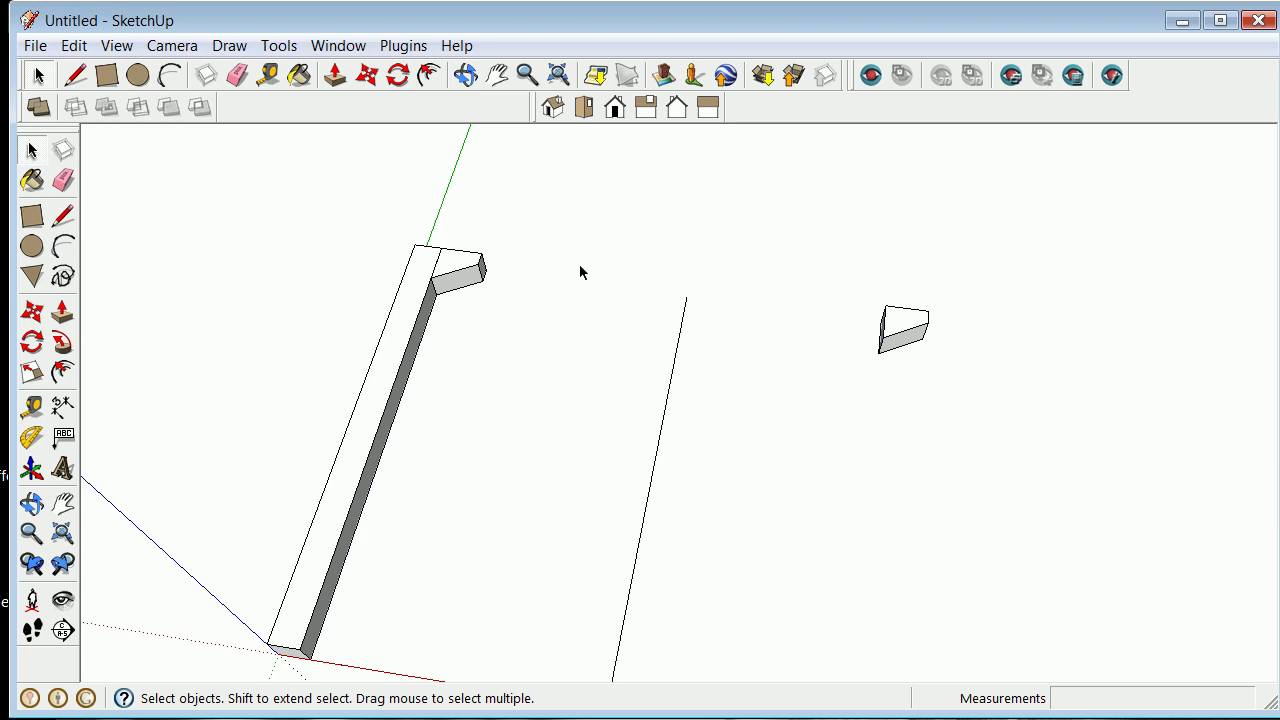
left_click(909, 328)
right_click(910, 330)
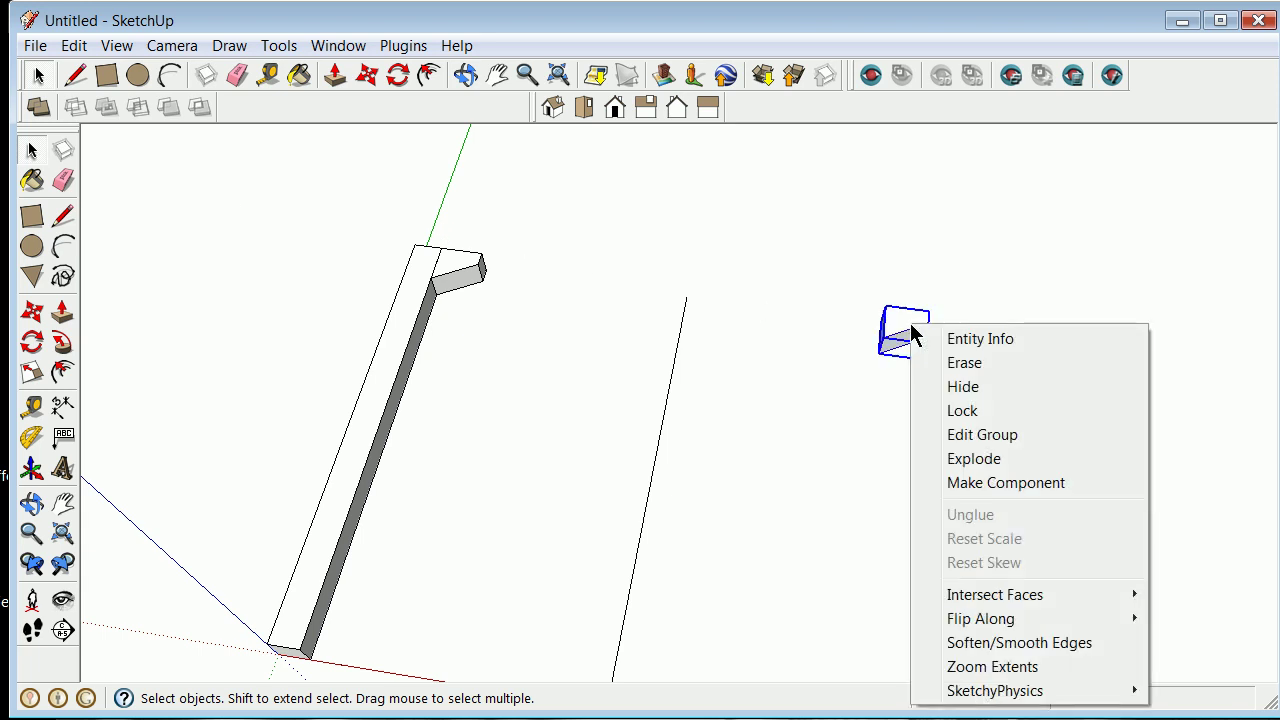
mouse_move(1006, 622)
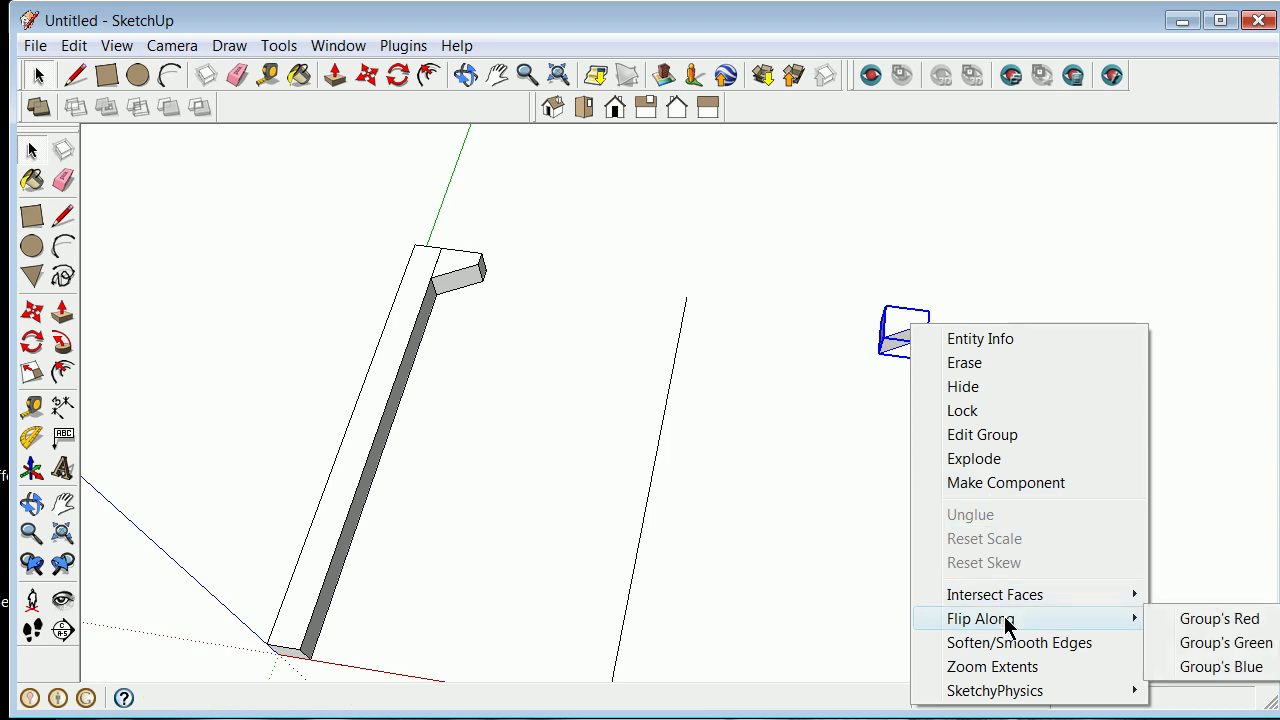
left_click(1225, 643)
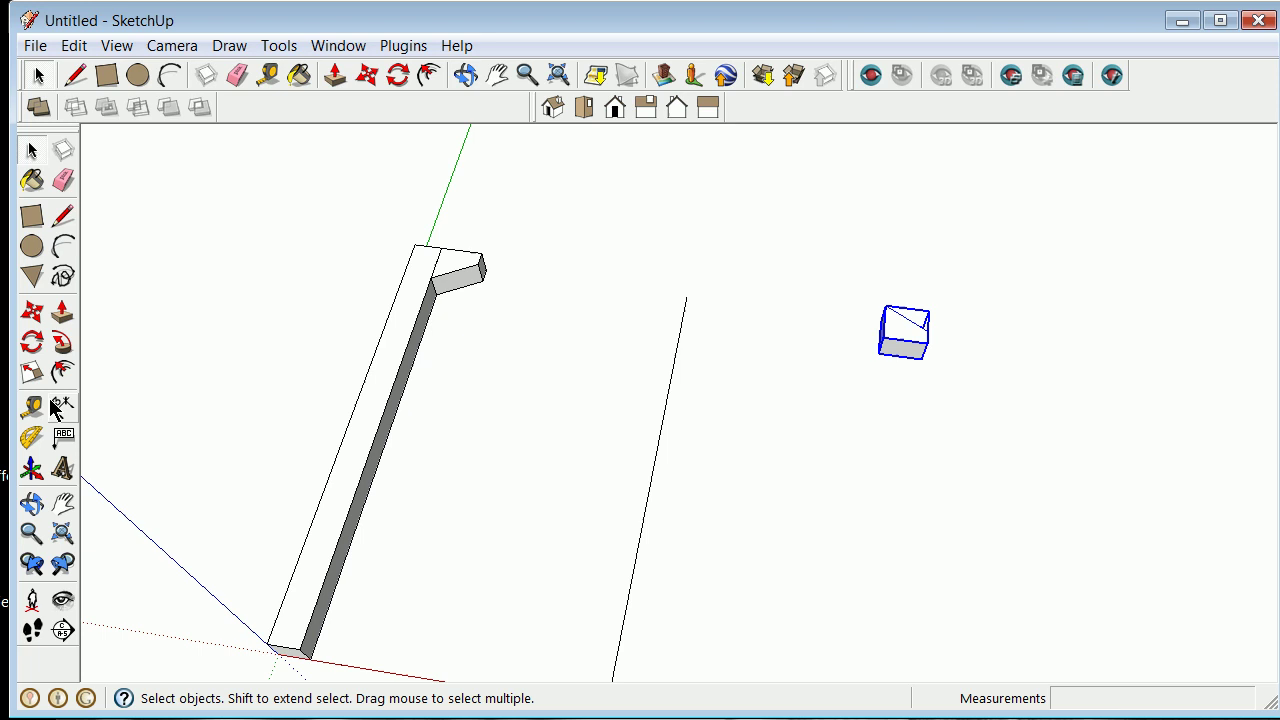
Rotate the loose box 180 degrees about its corner
left_click(32, 342)
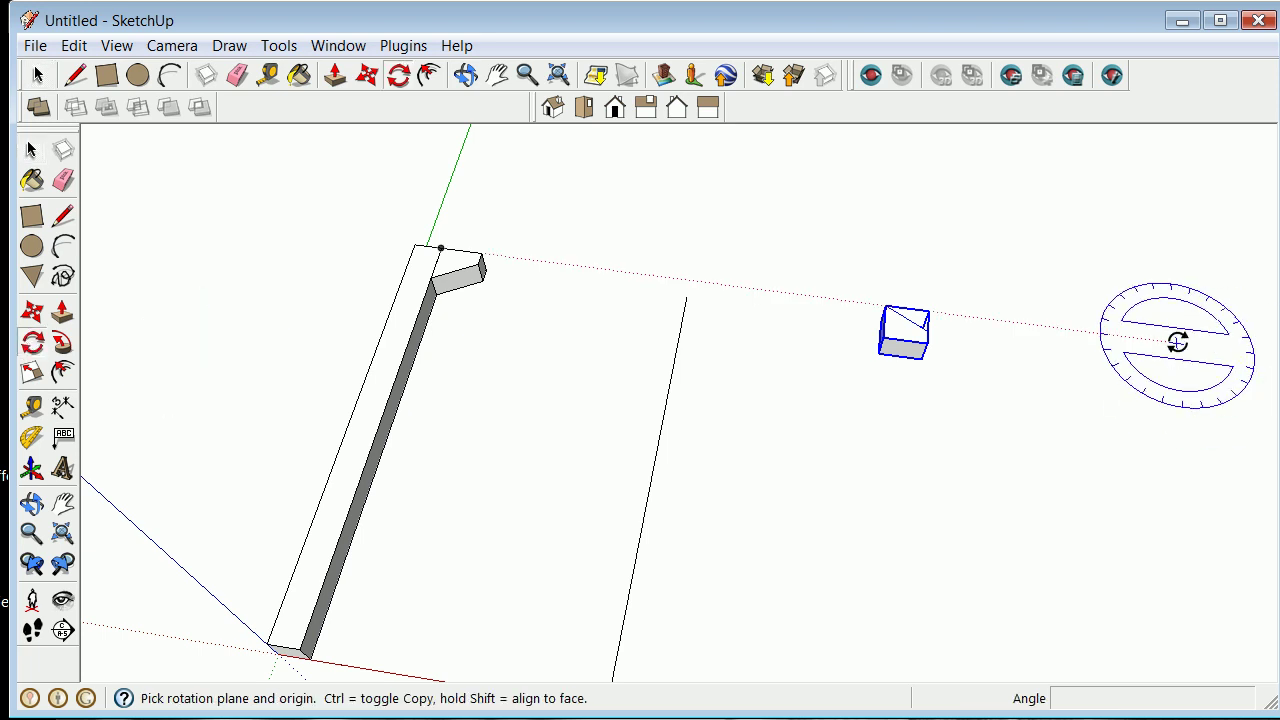
left_click(885, 305)
left_click(1060, 355)
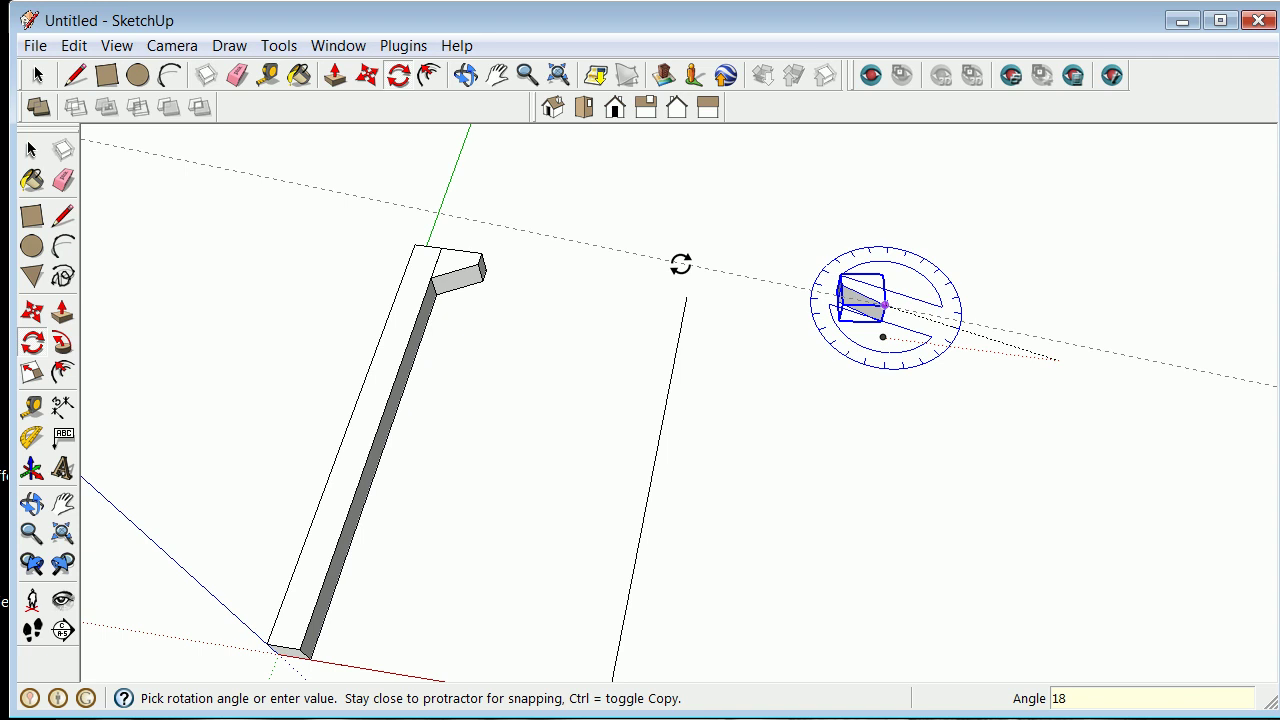
left_click(680, 264)
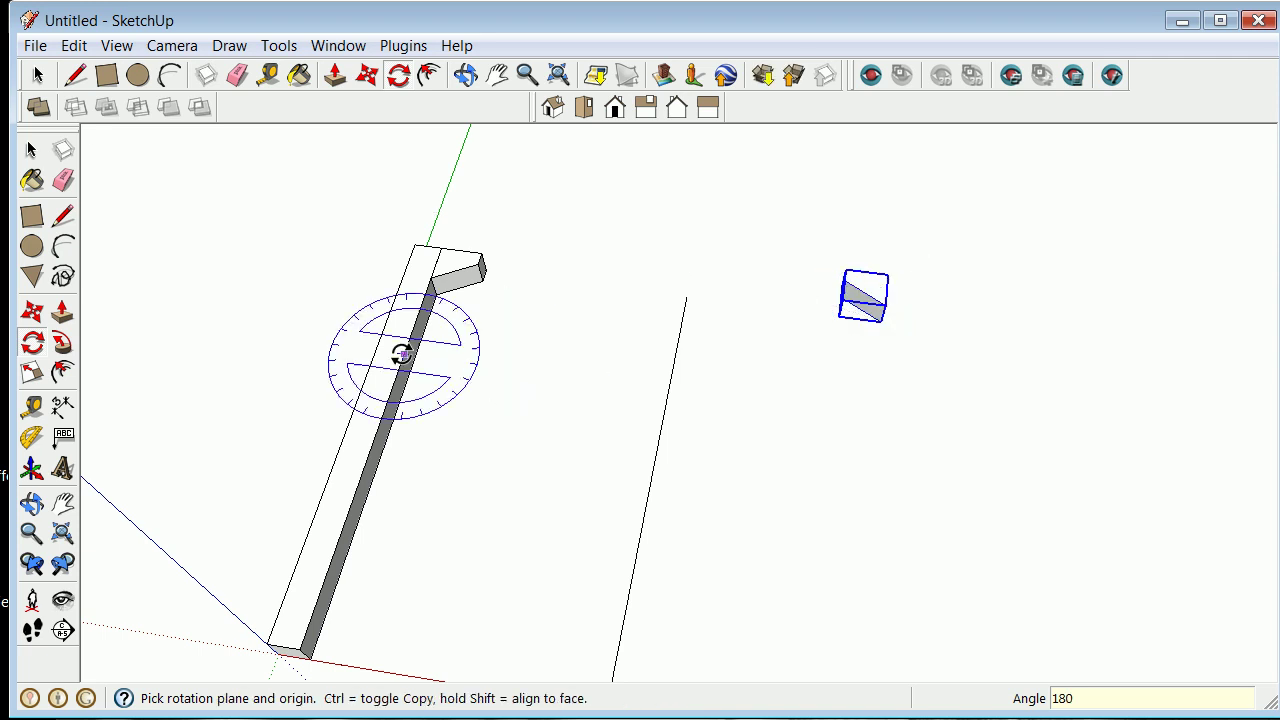
Move the rotated box onto the bar's top end, opposite the first copy
left_click(30, 149)
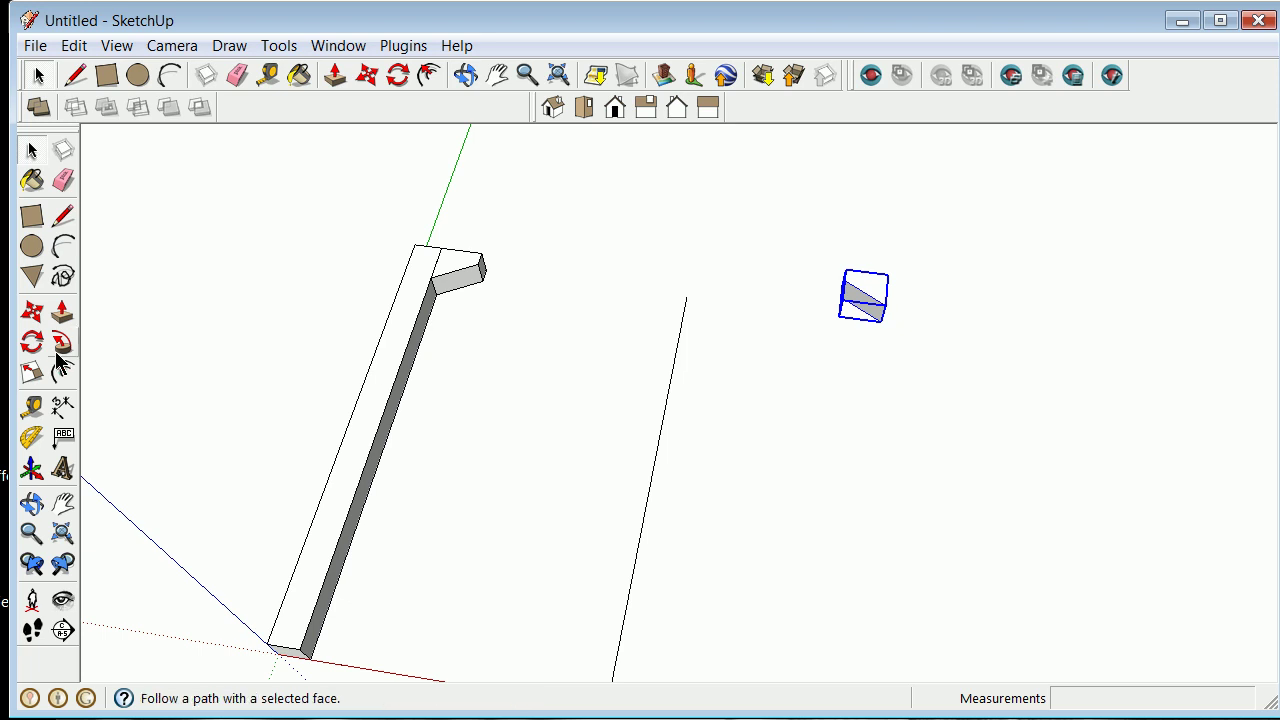
left_click(32, 311)
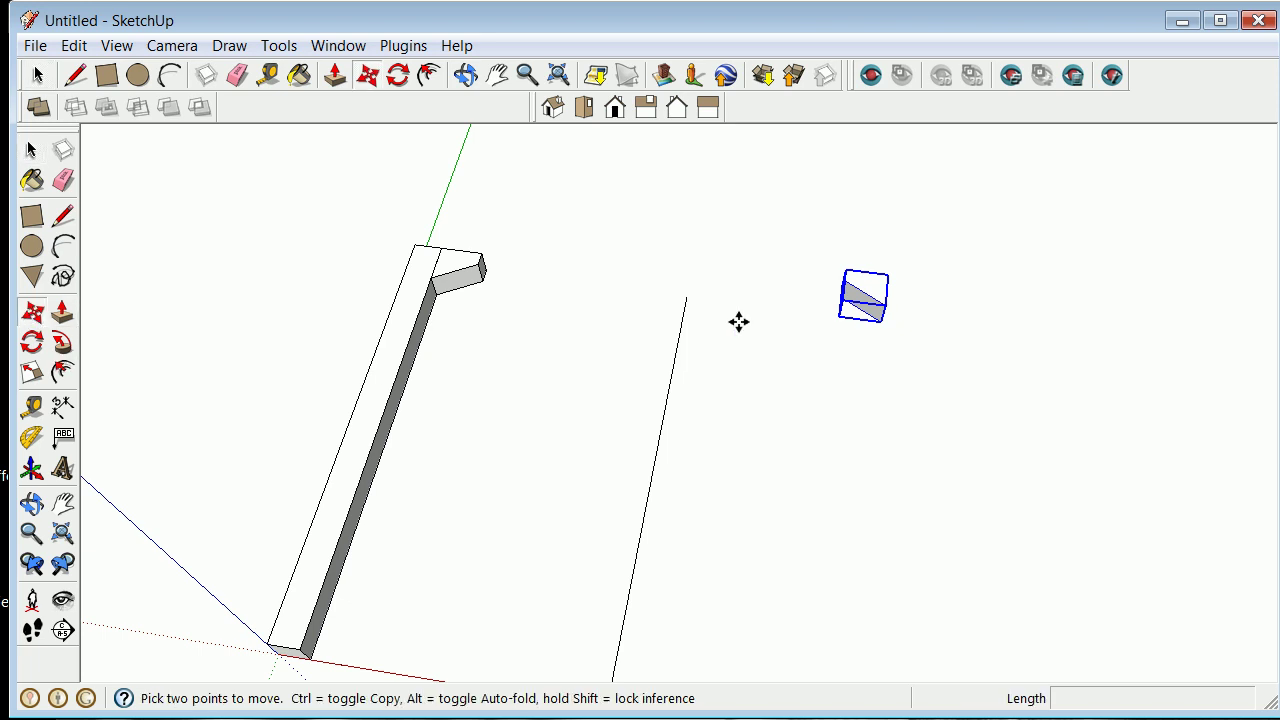
left_click(890, 266)
scroll(432, 244, "up", 3)
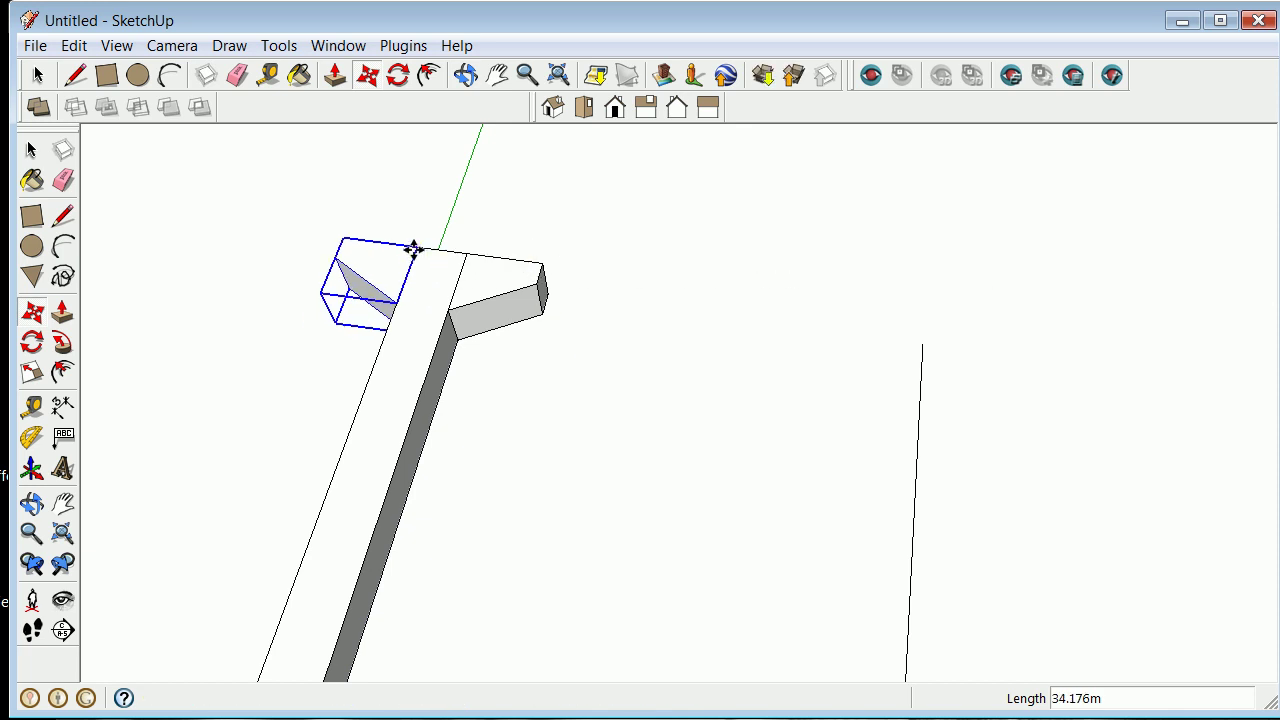
left_click(414, 249)
scroll(354, 211, "down", 4)
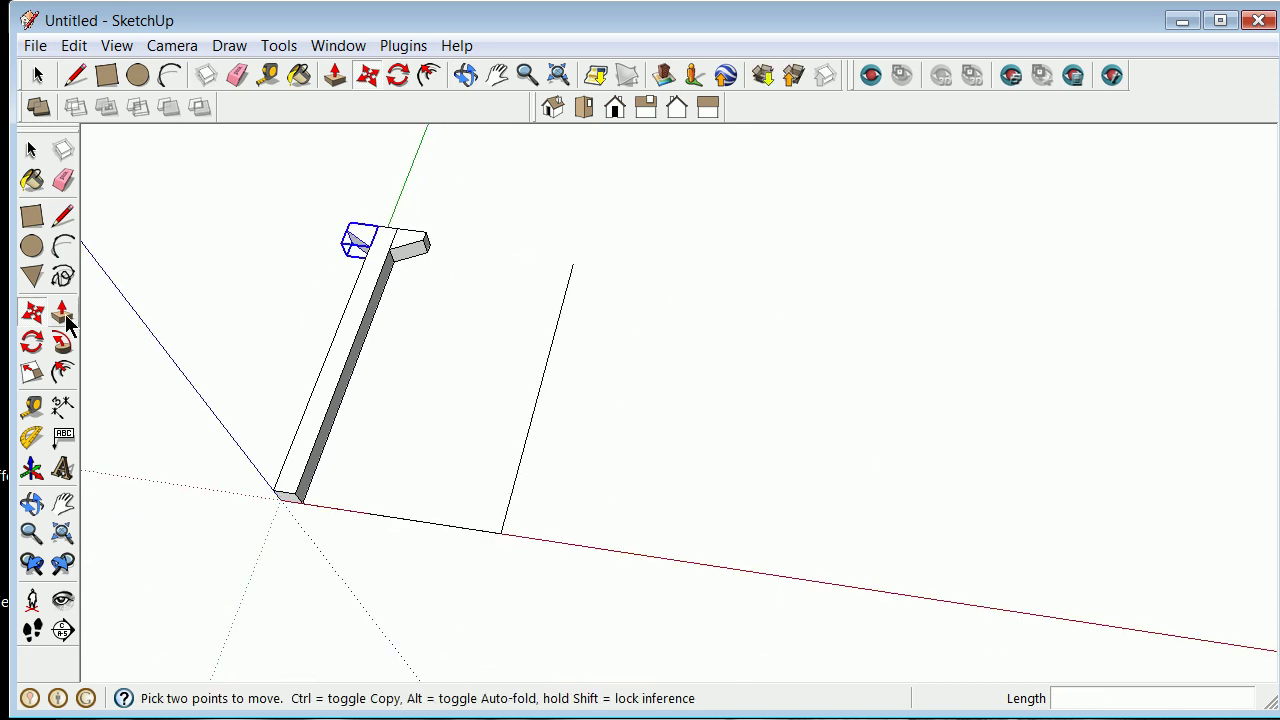
left_click(31, 150)
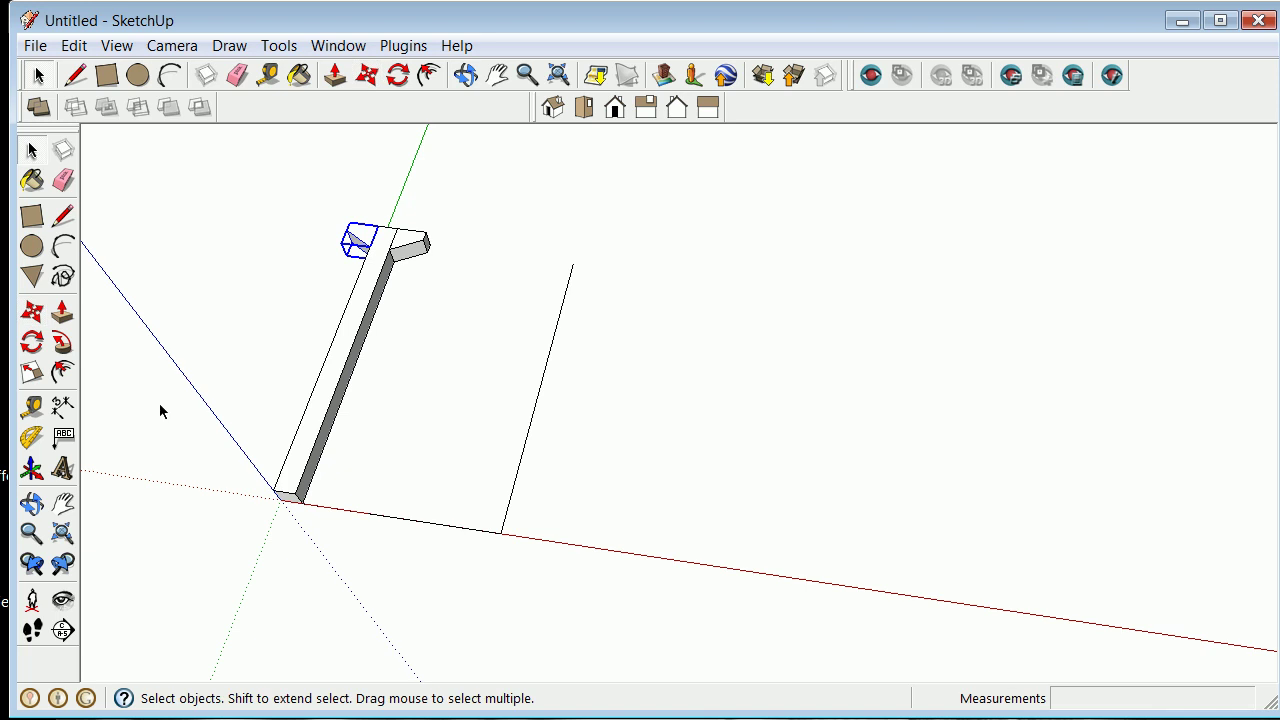
scroll(200, 445, "up", 2)
scroll(242, 415, "down", 2)
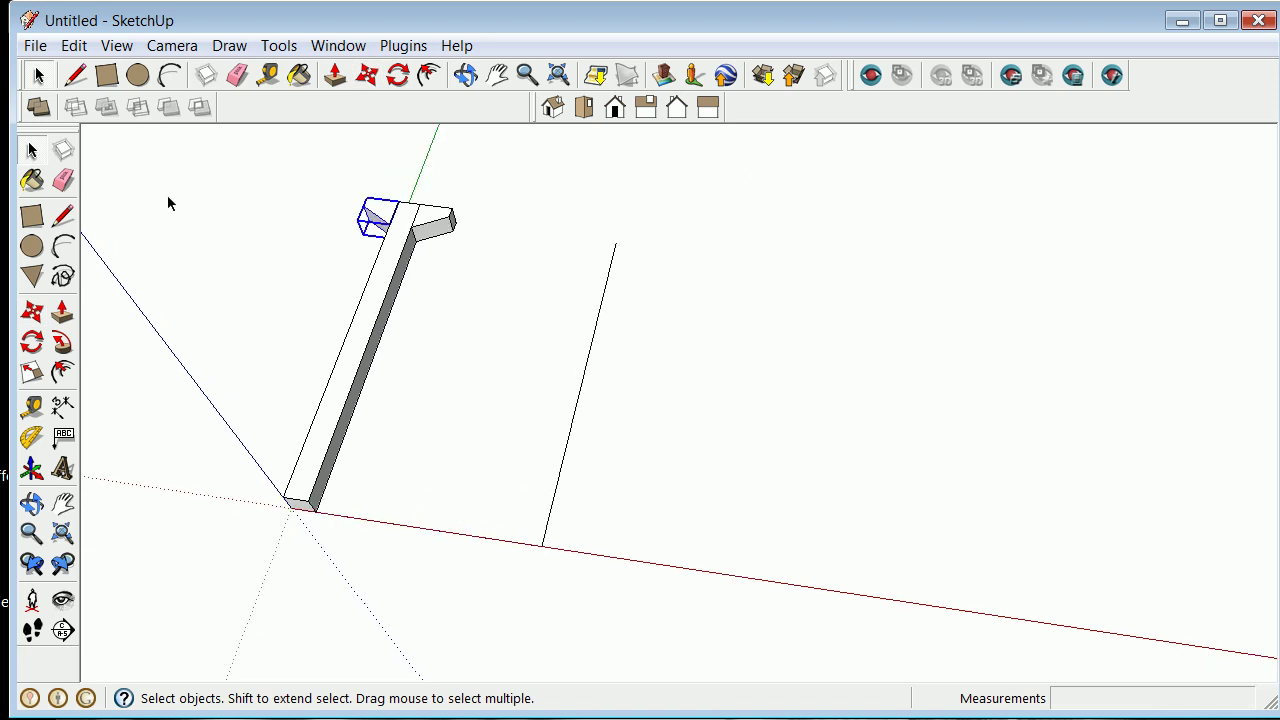
Select the T-shaped beam, then start and cancel a line at the bar's bottom corner
left_click(211, 202)
left_click_drag(300, 152, 466, 623)
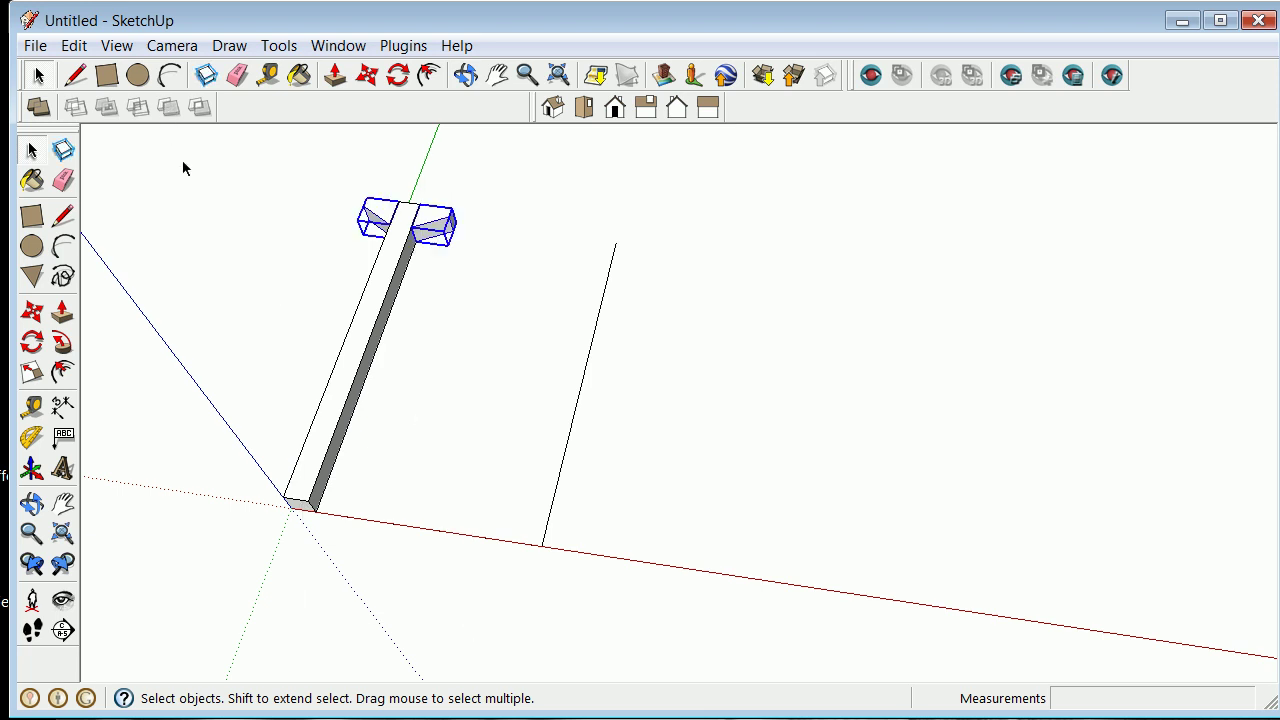
left_click_drag(183, 168, 525, 620)
scroll(305, 537, "down", 1)
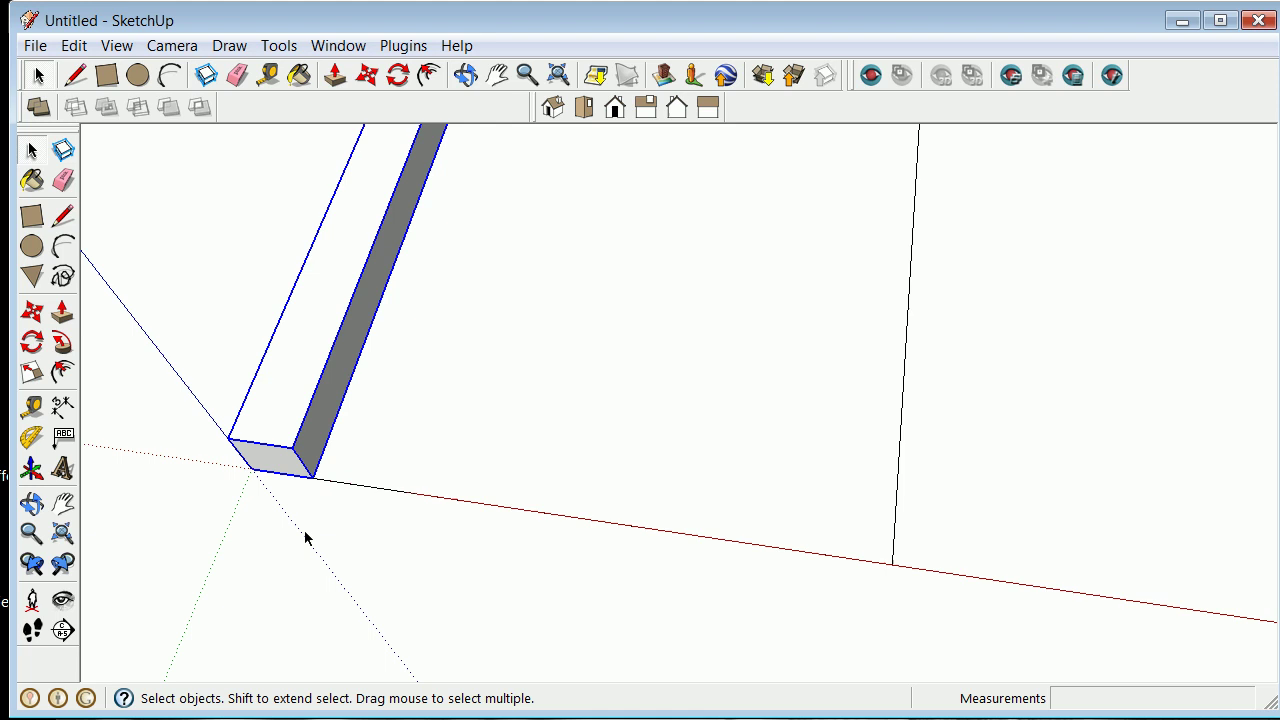
left_click(62, 217)
left_click(229, 438)
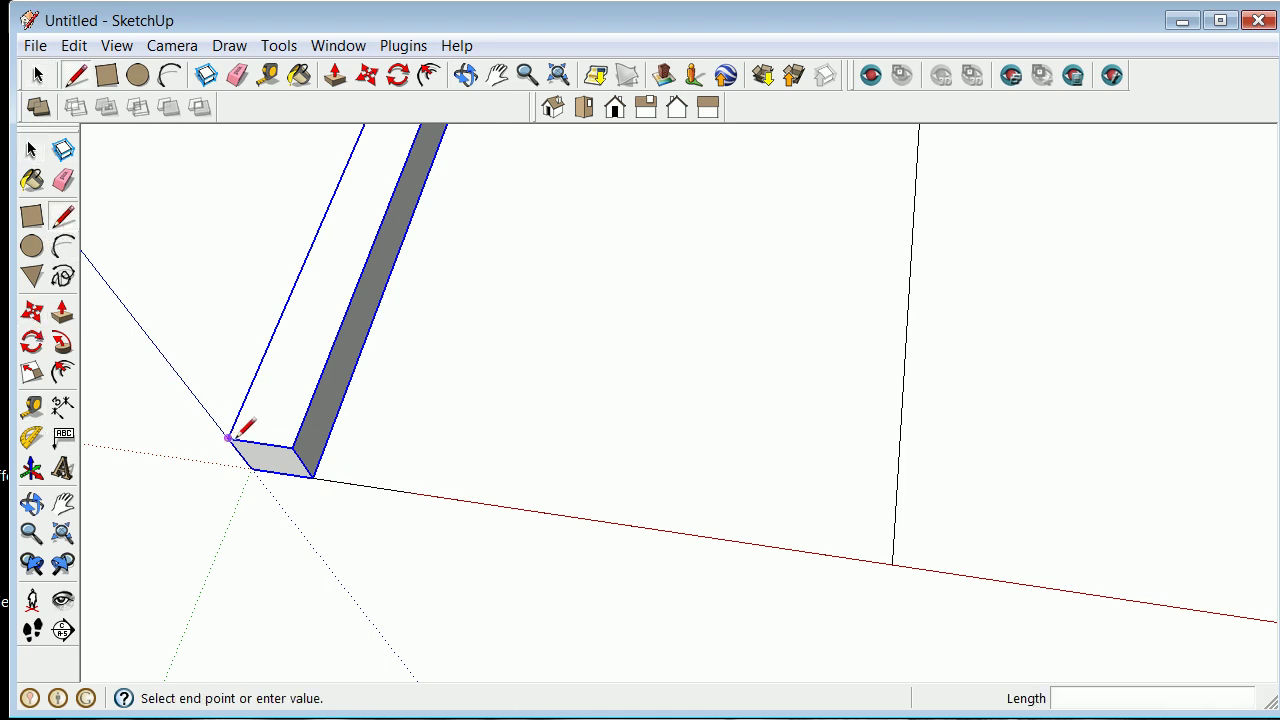
scroll(323, 449, "down", 3)
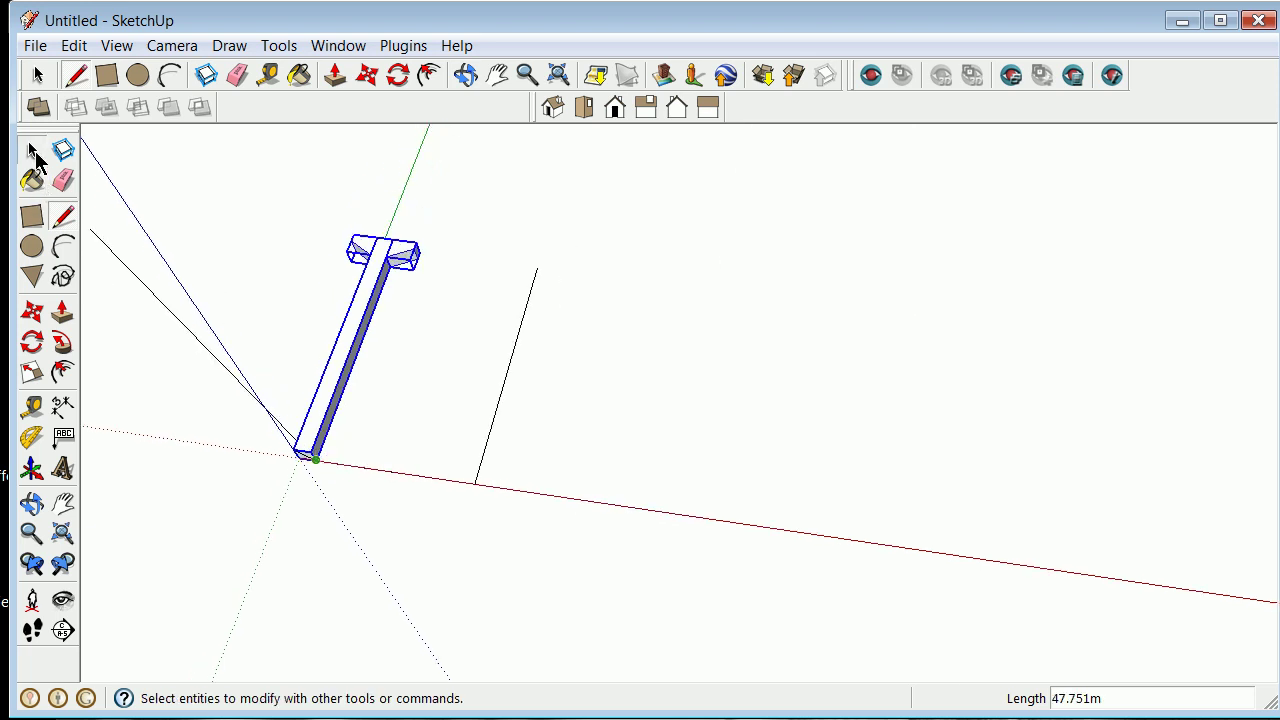
left_click(31, 150)
Erase the stray bottom and right edges around the T-shaped post
left_click_drag(237, 141, 551, 548)
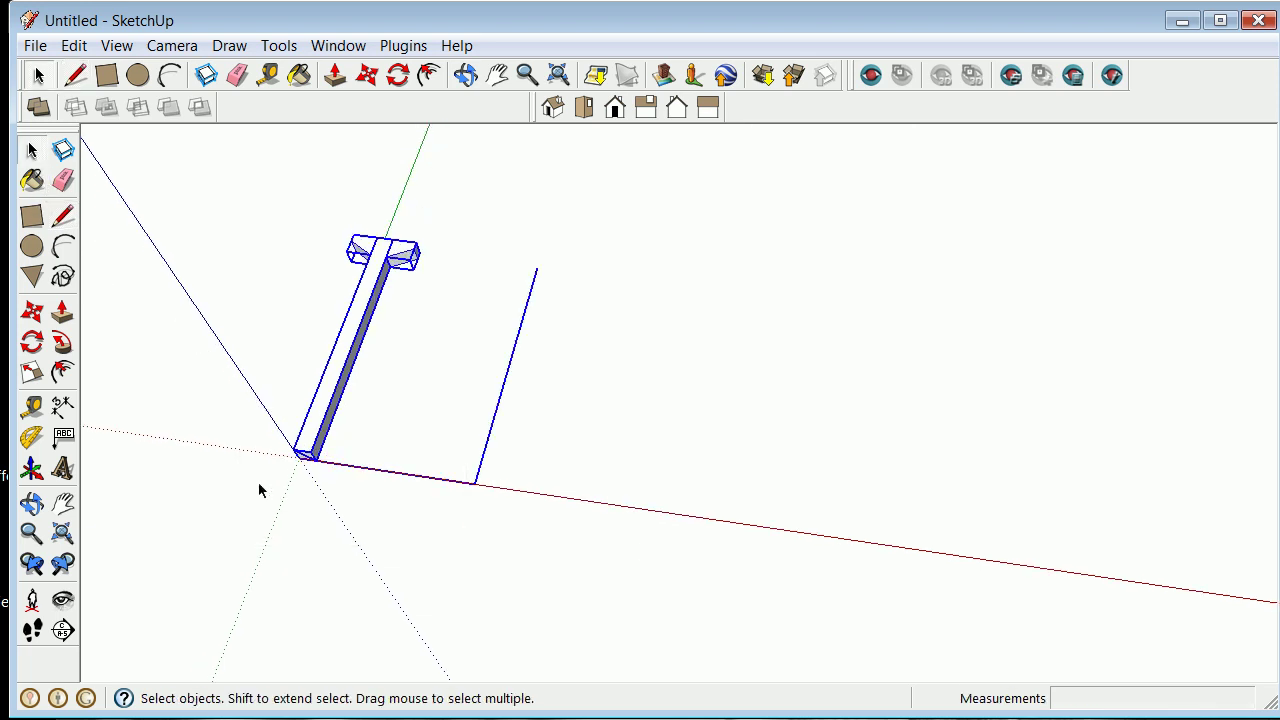
scroll(258, 482, "up", 3)
scroll(258, 482, "up", 1)
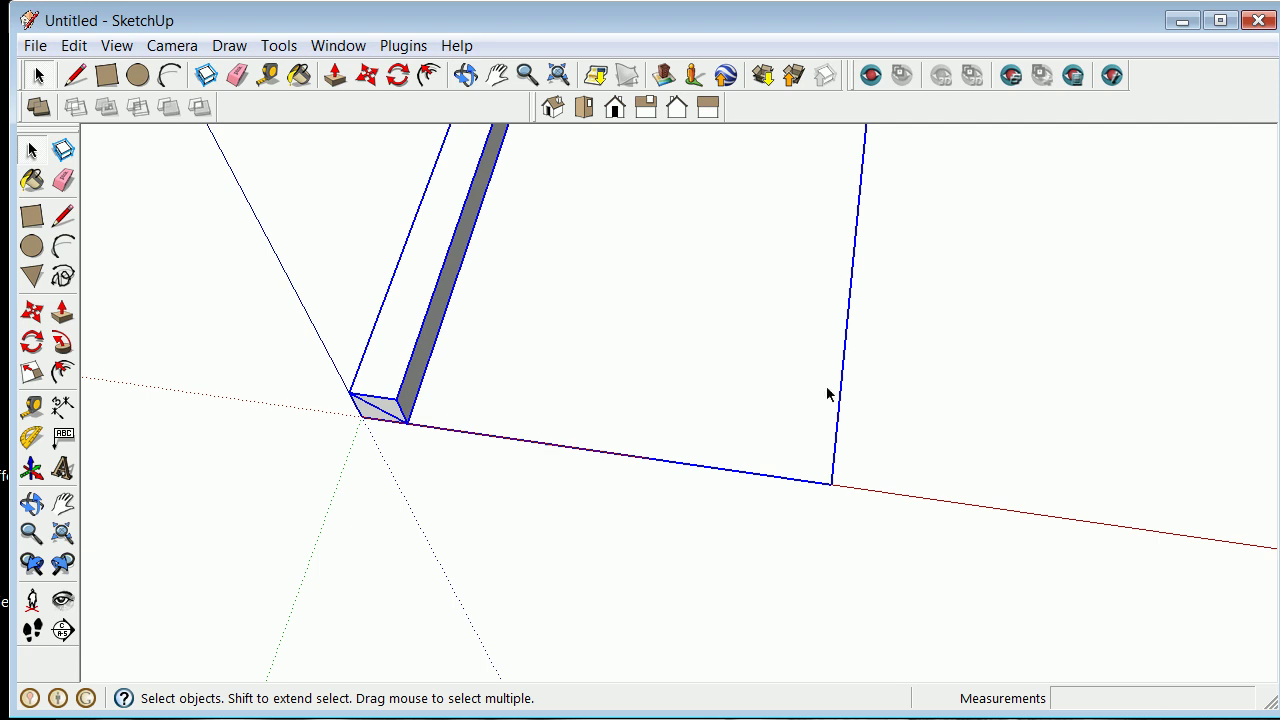
left_click_drag(907, 423, 674, 562)
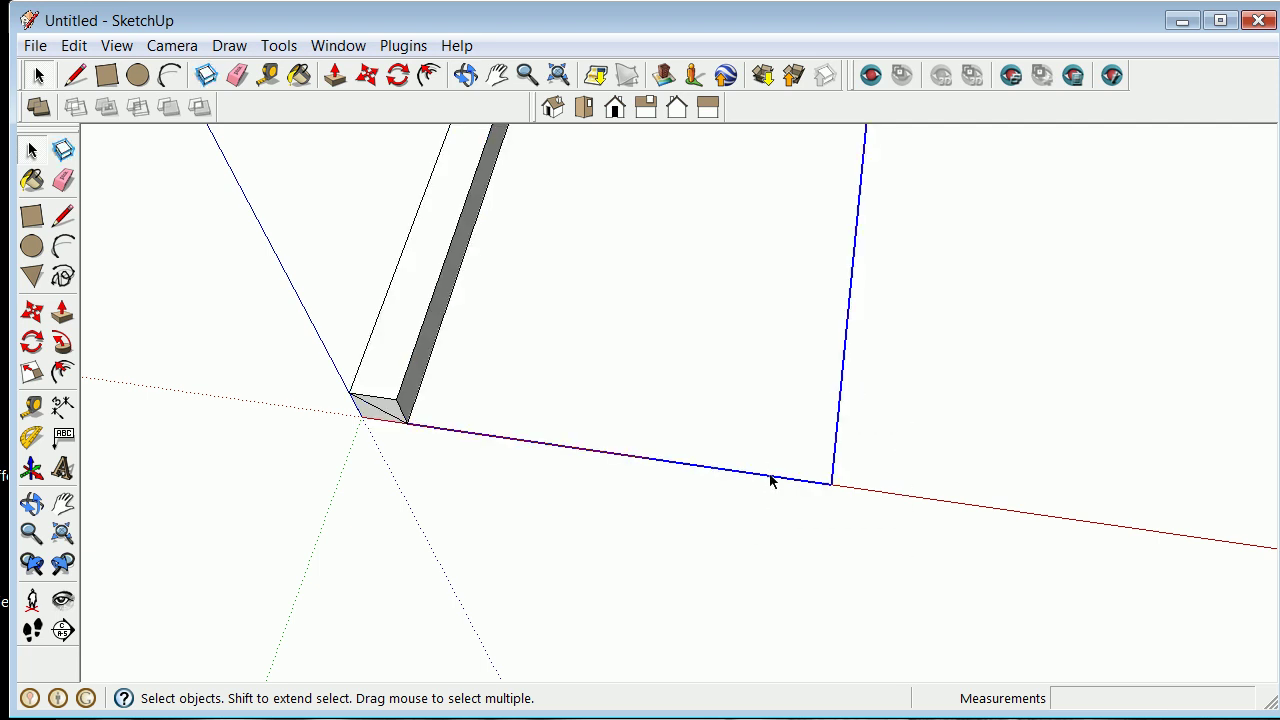
right_click(772, 484)
left_click(831, 516)
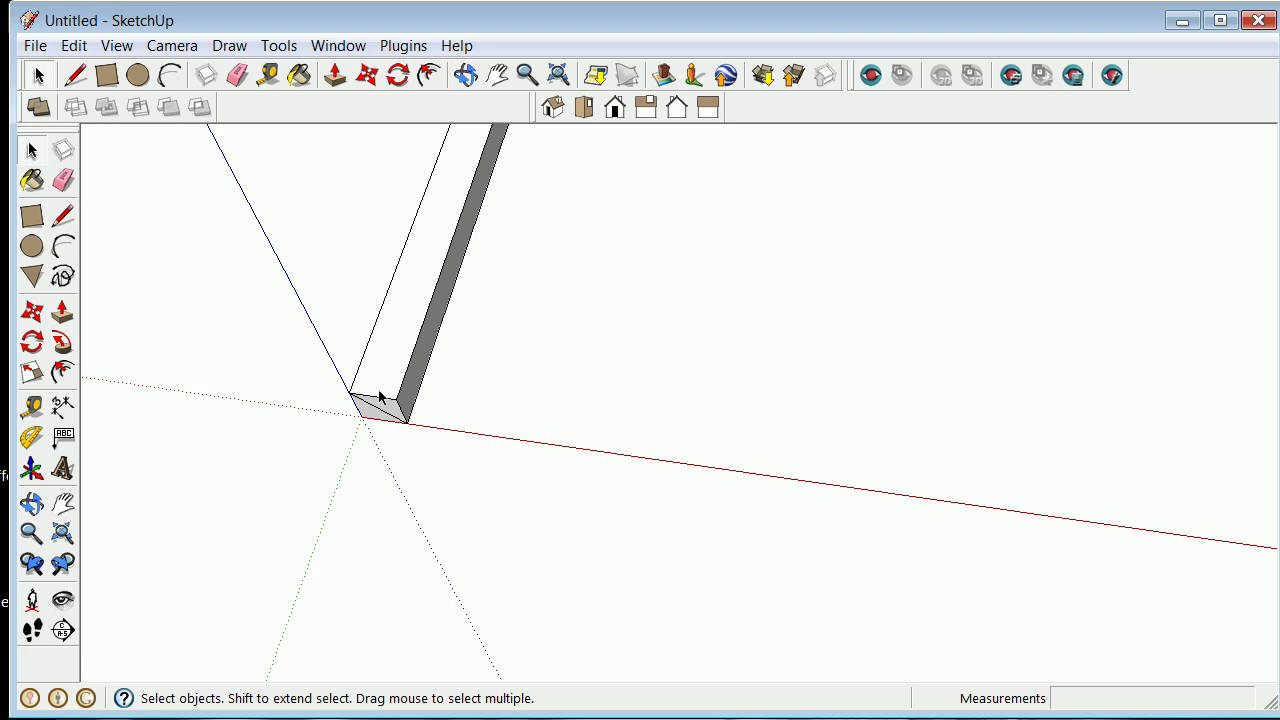
scroll(378, 336, "down", 2)
scroll(378, 336, "down", 1)
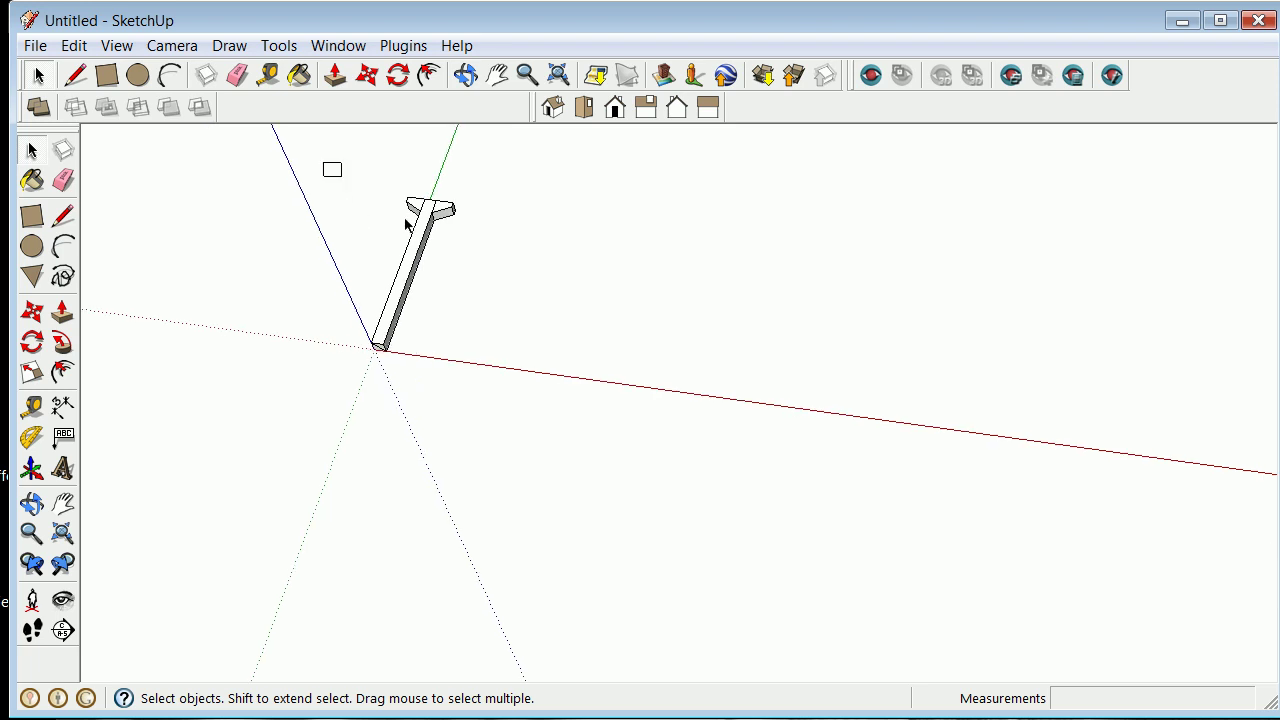
Move the T-shaped post so the middle of its base sits on the origin
left_click_drag(406, 224, 529, 421)
scroll(399, 357, "up", 4)
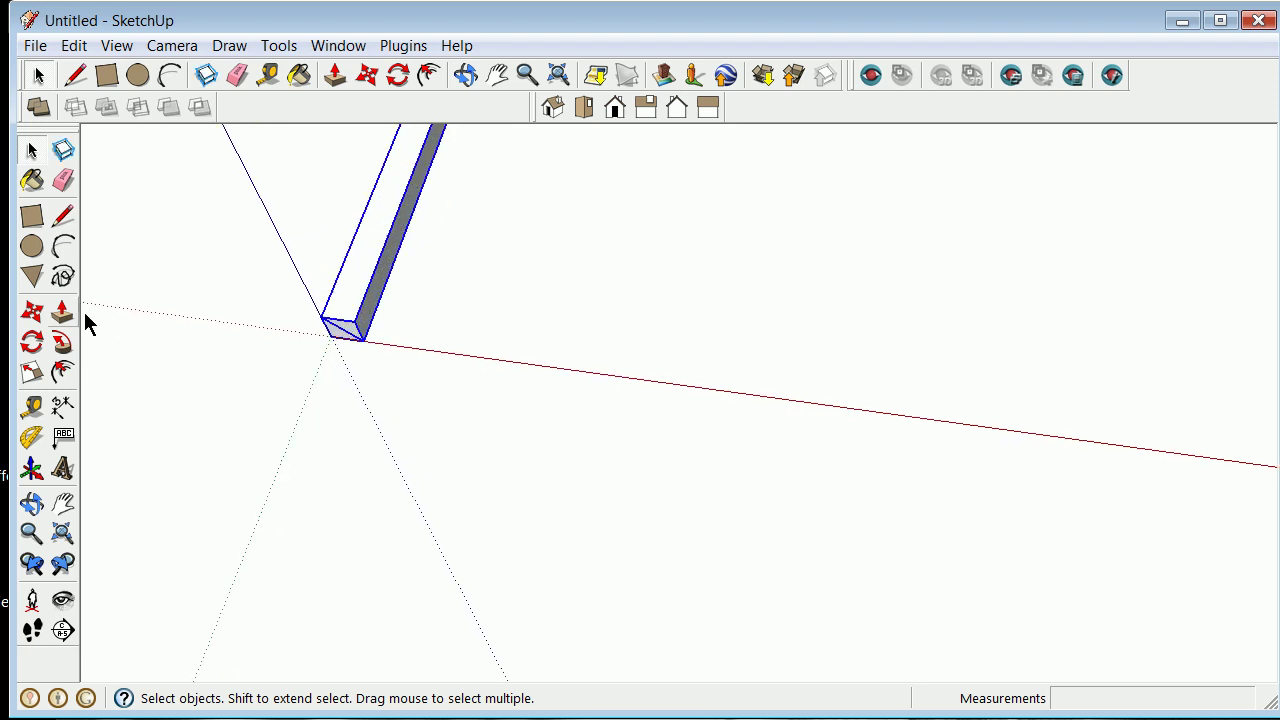
left_click(32, 311)
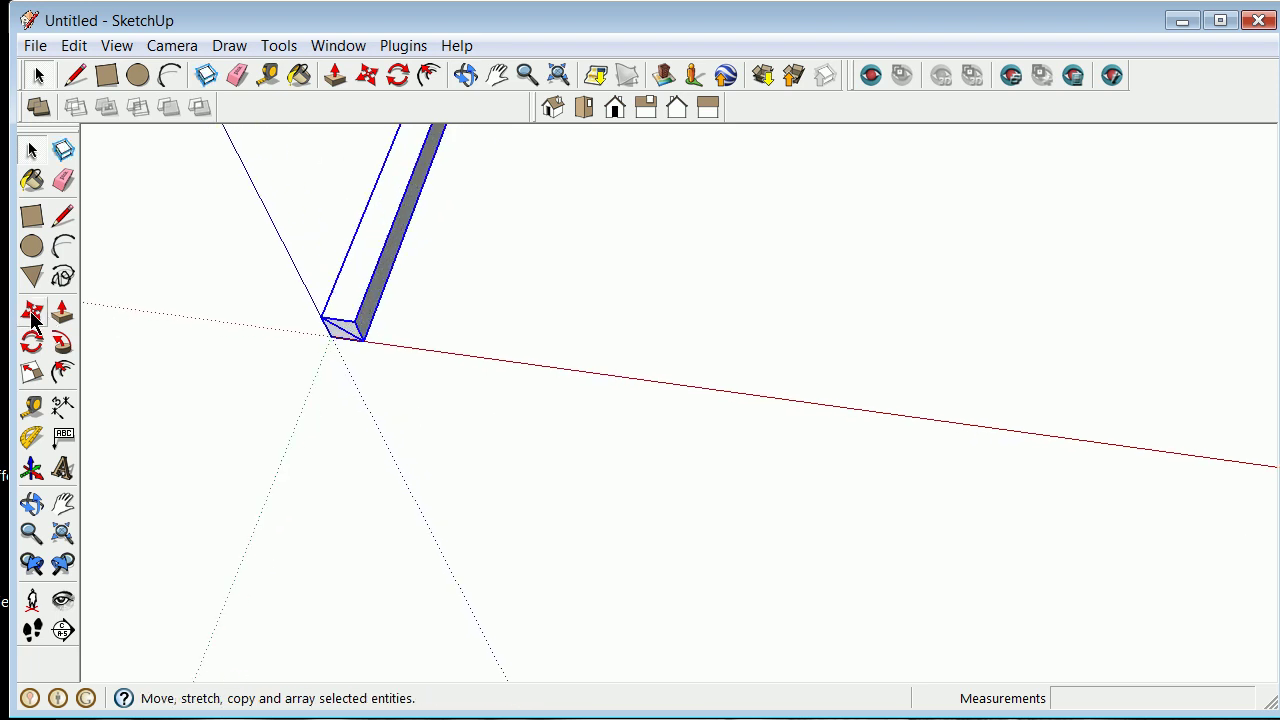
scroll(337, 331, "up", 2)
left_click(343, 329)
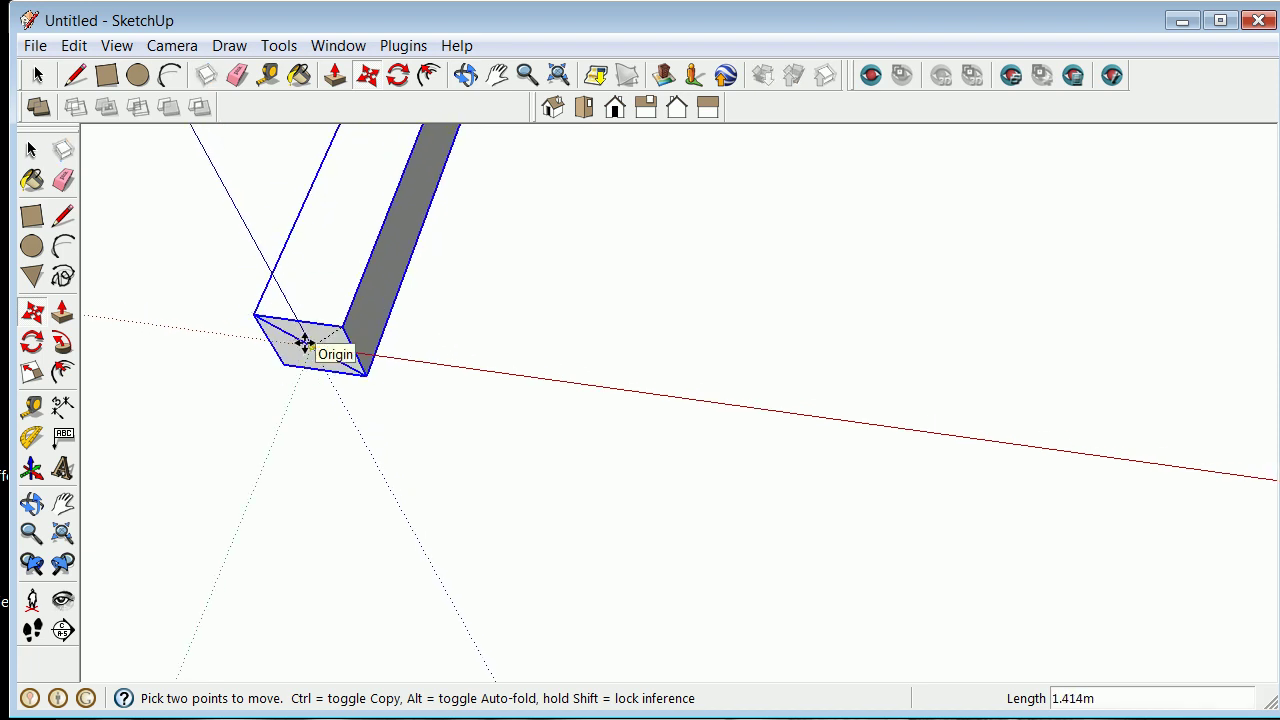
left_click(305, 343)
scroll(305, 345, "down", 5)
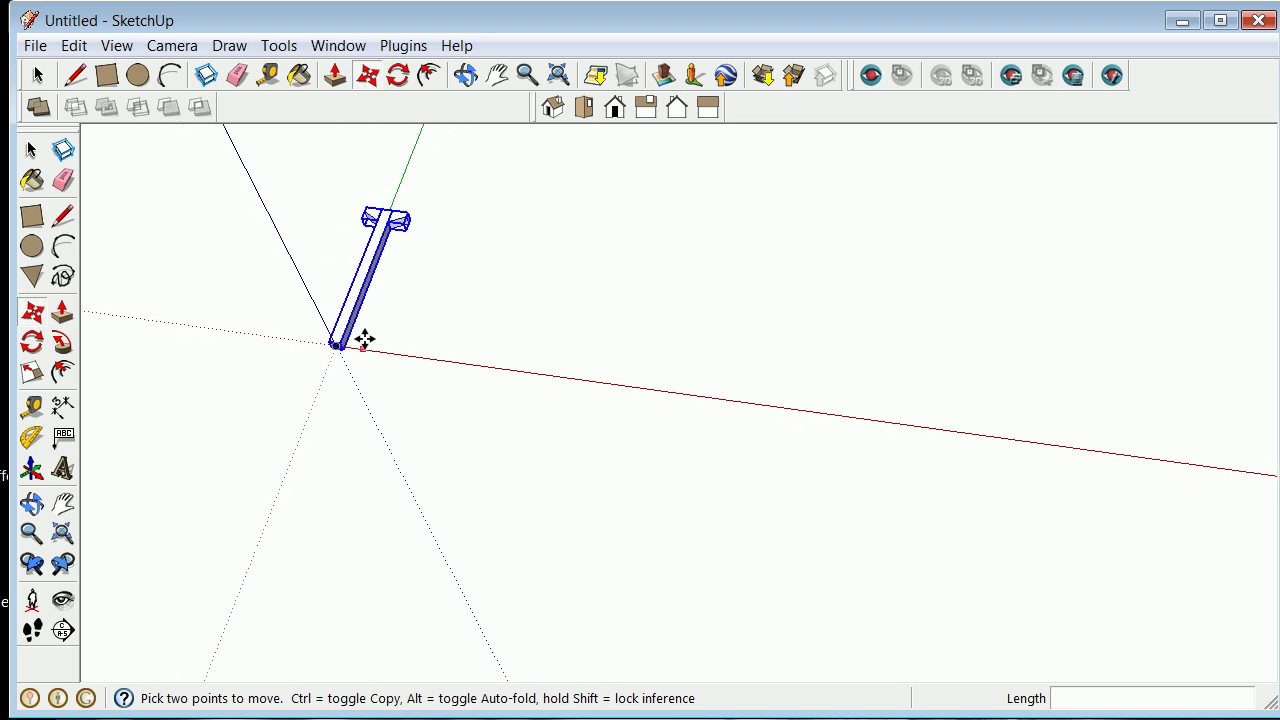
left_click(31, 150)
left_click(253, 181)
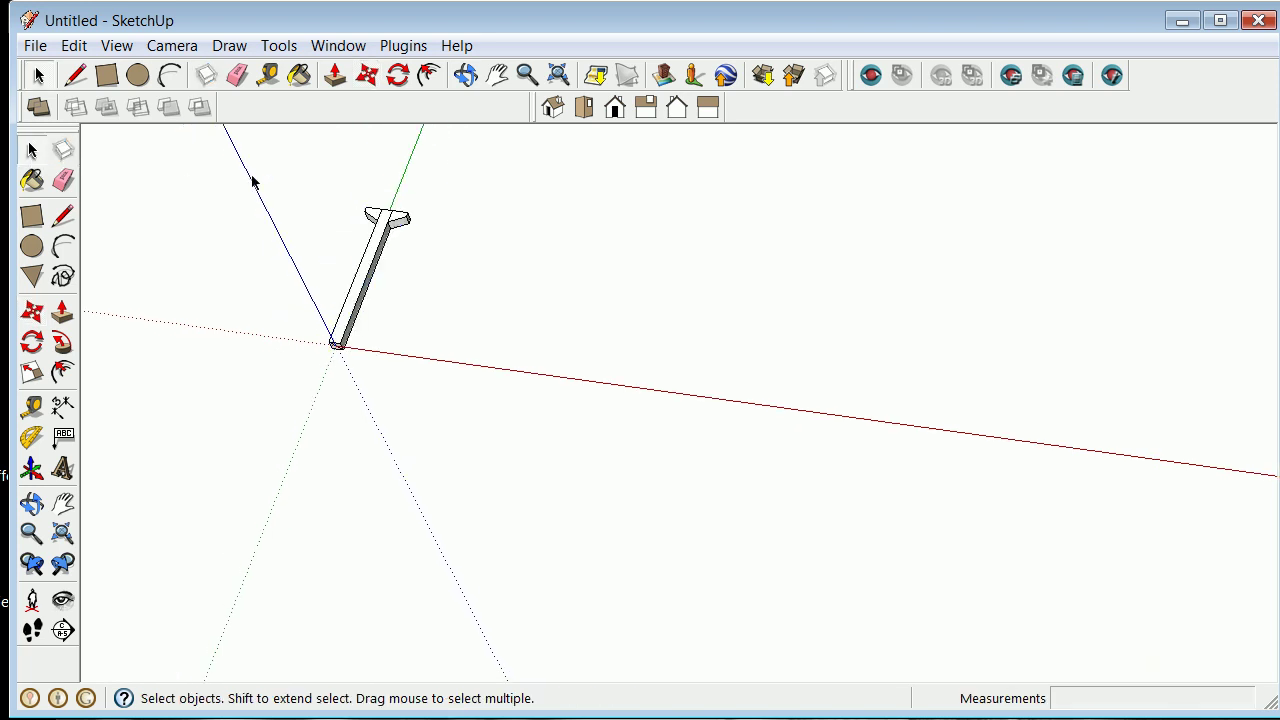
left_click_drag(243, 177, 489, 406)
Rotate the T-shaped post 90° about its base corner so it stands upright
scroll(338, 346, "up", 5)
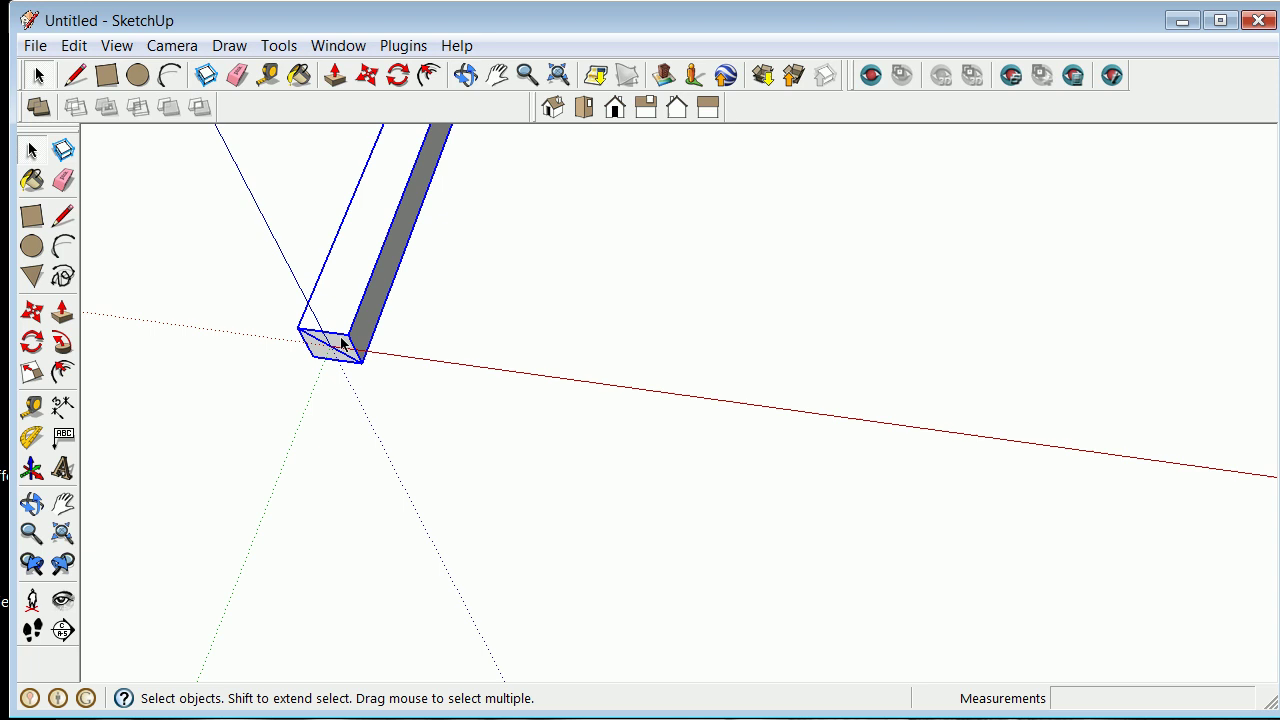
left_click(28, 343)
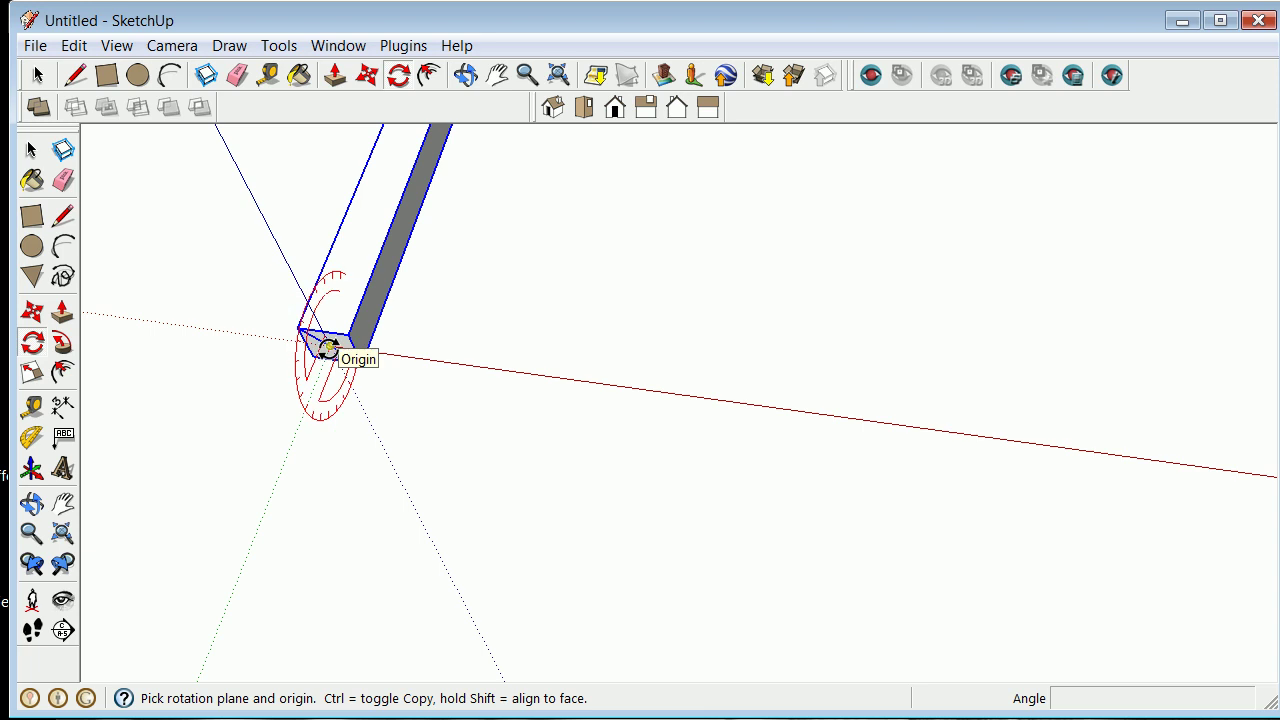
left_click_drag(328, 348, 470, 152)
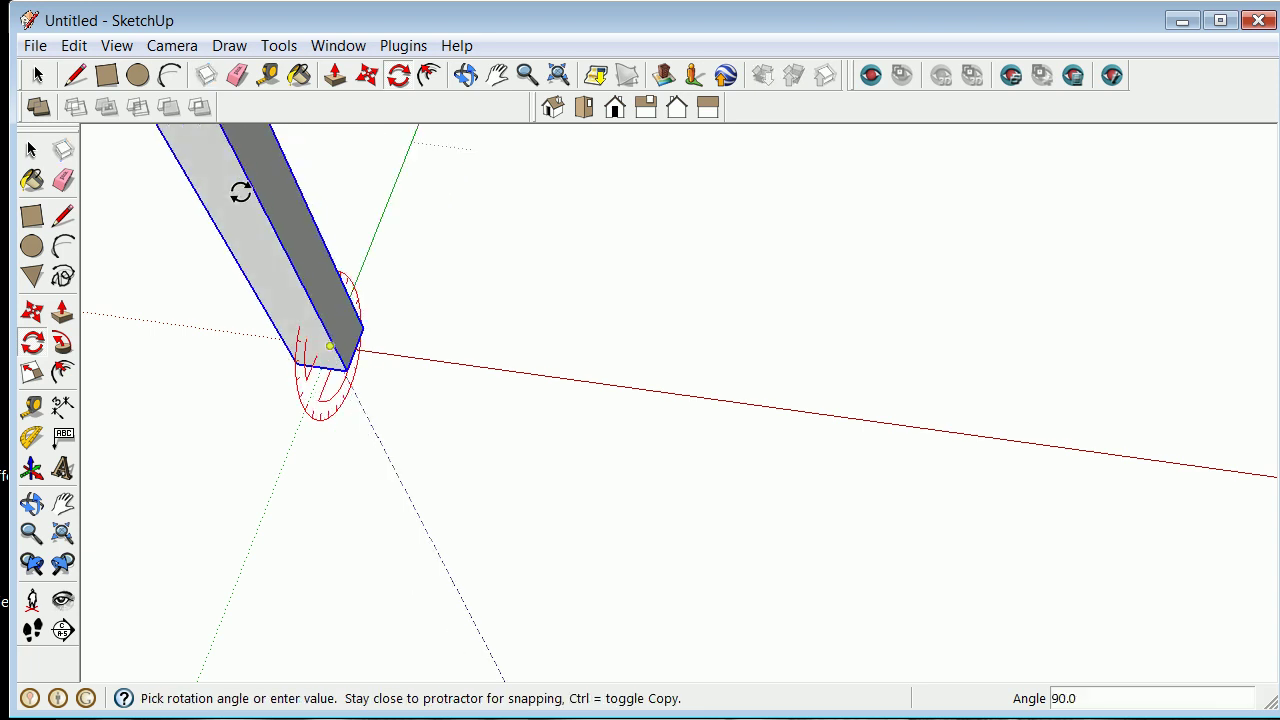
type("1")
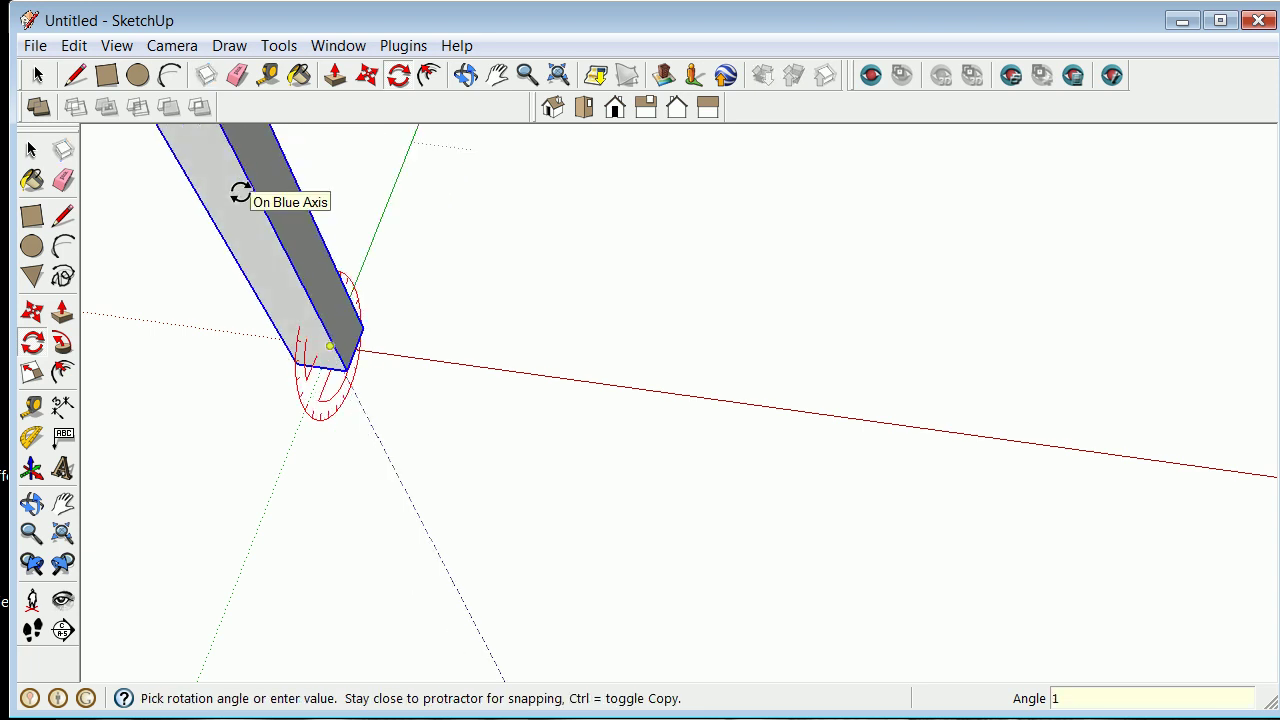
key("Return")
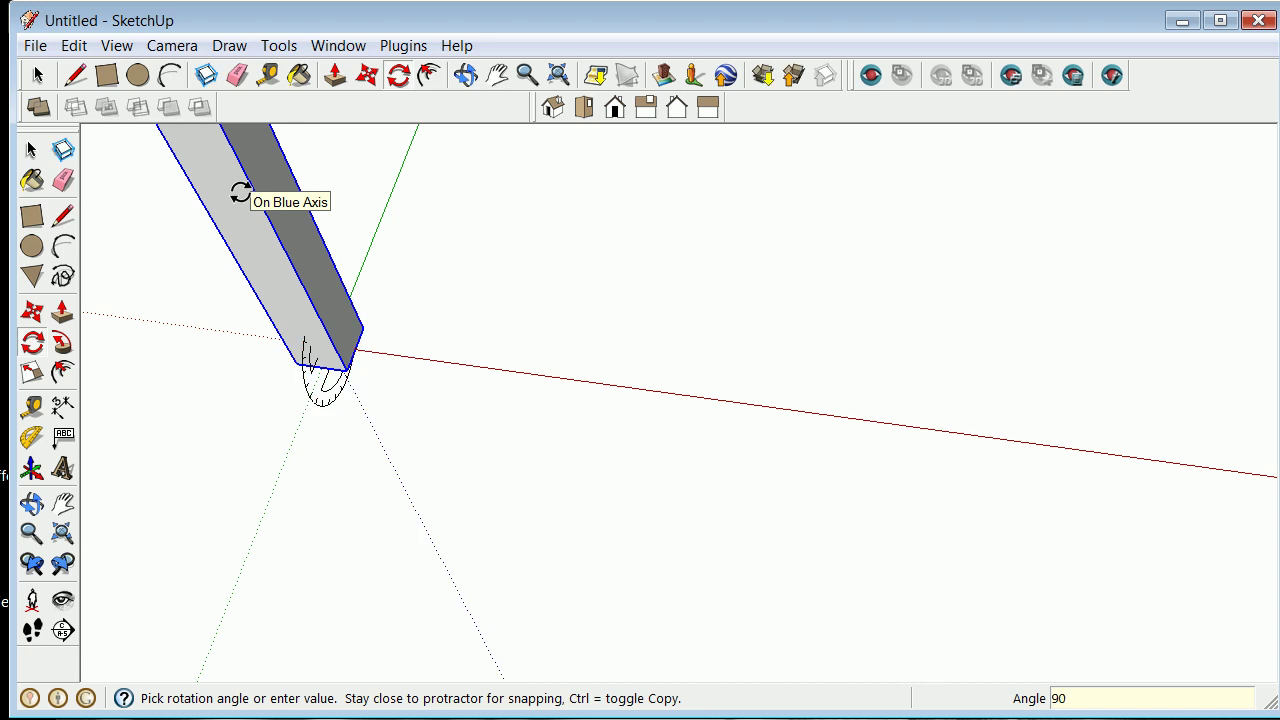
scroll(649, 443, "down", 5)
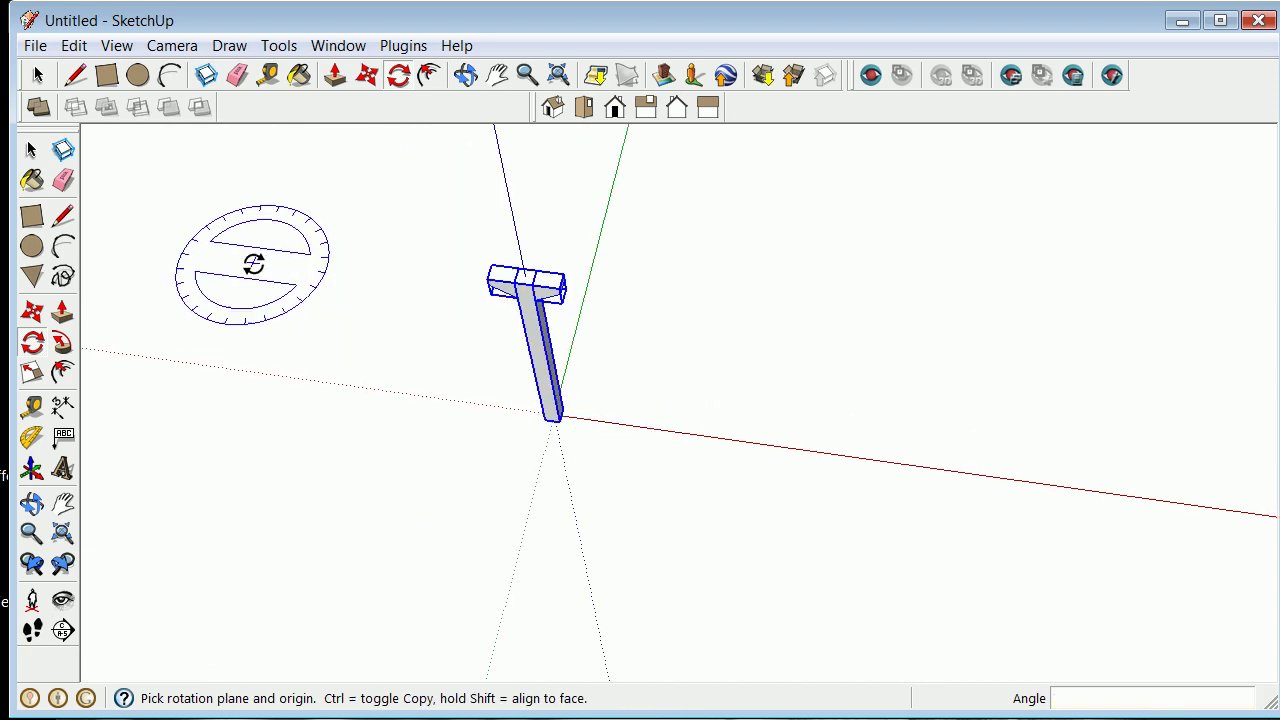
left_click(33, 152)
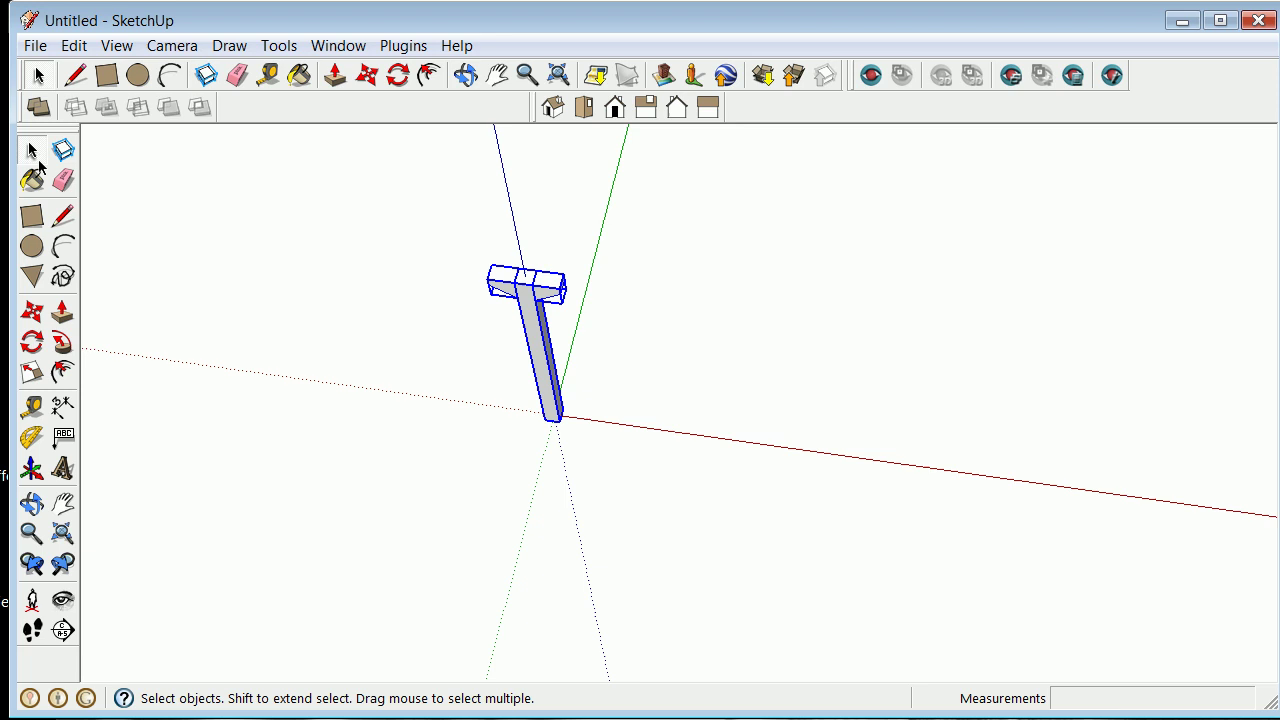
left_click(480, 332)
scroll(486, 343, "up", 3)
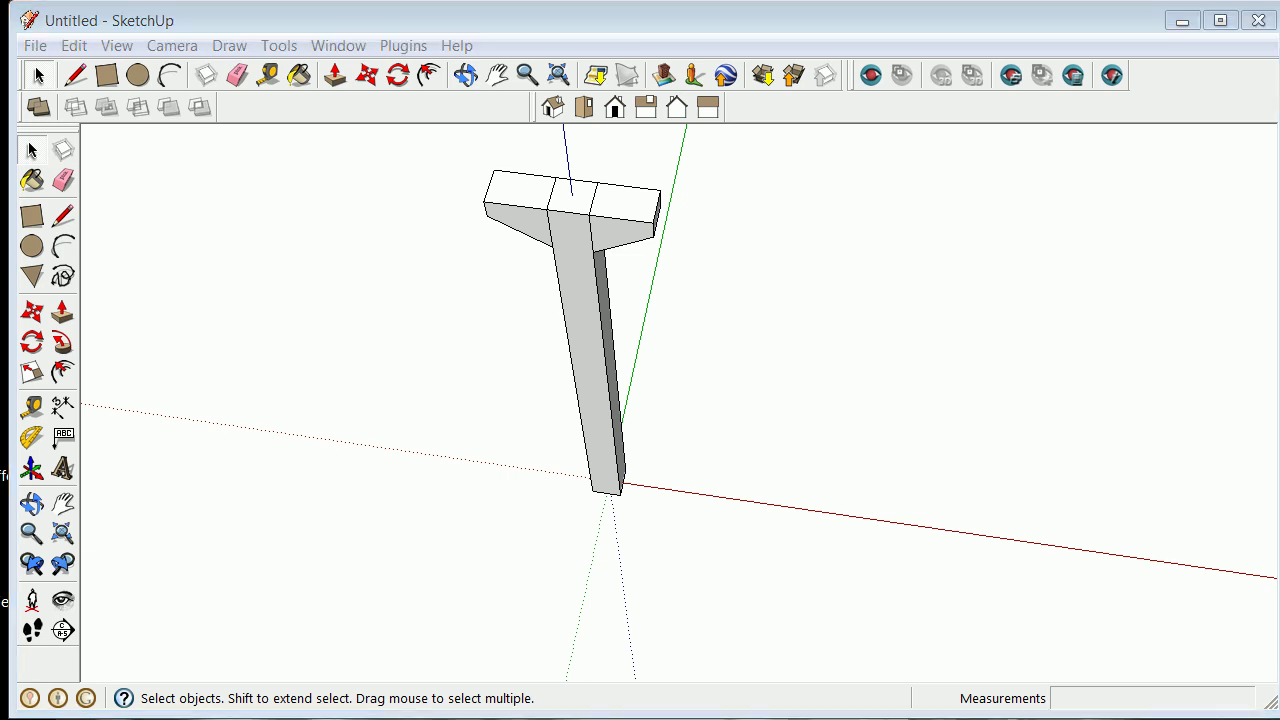
scroll(507, 273, "down", 3)
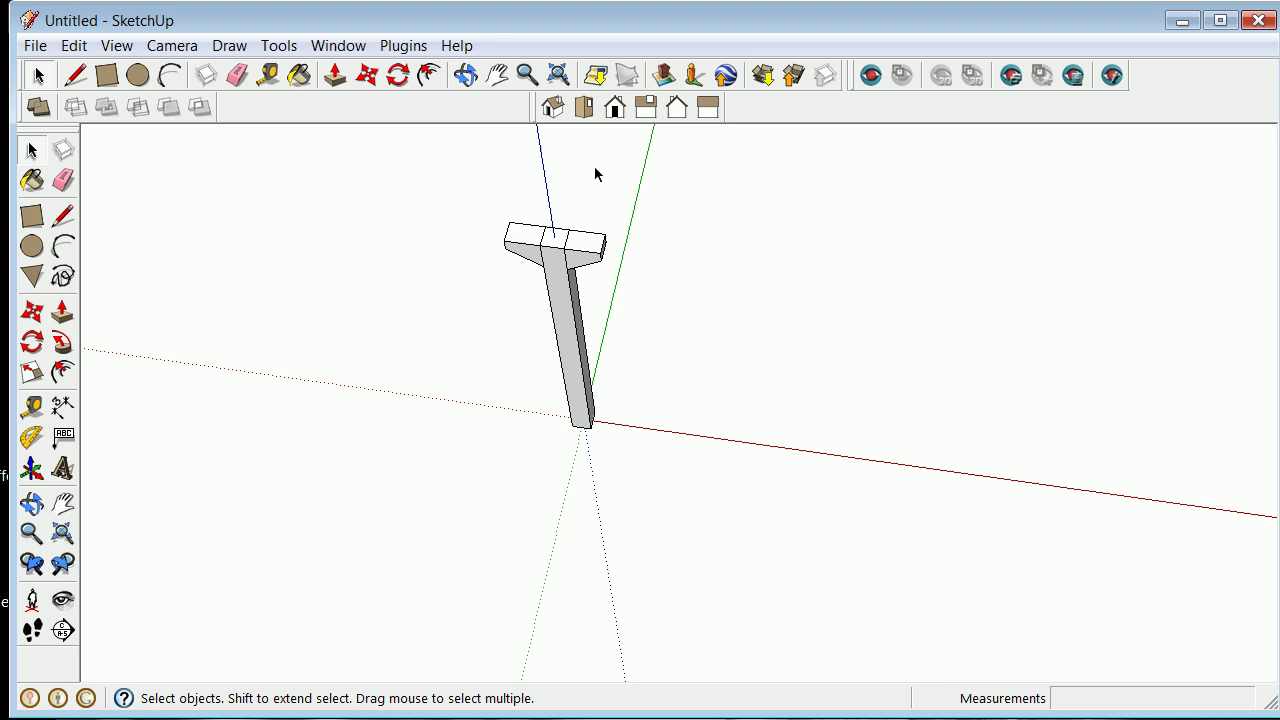
scroll(570, 230, "up", 4)
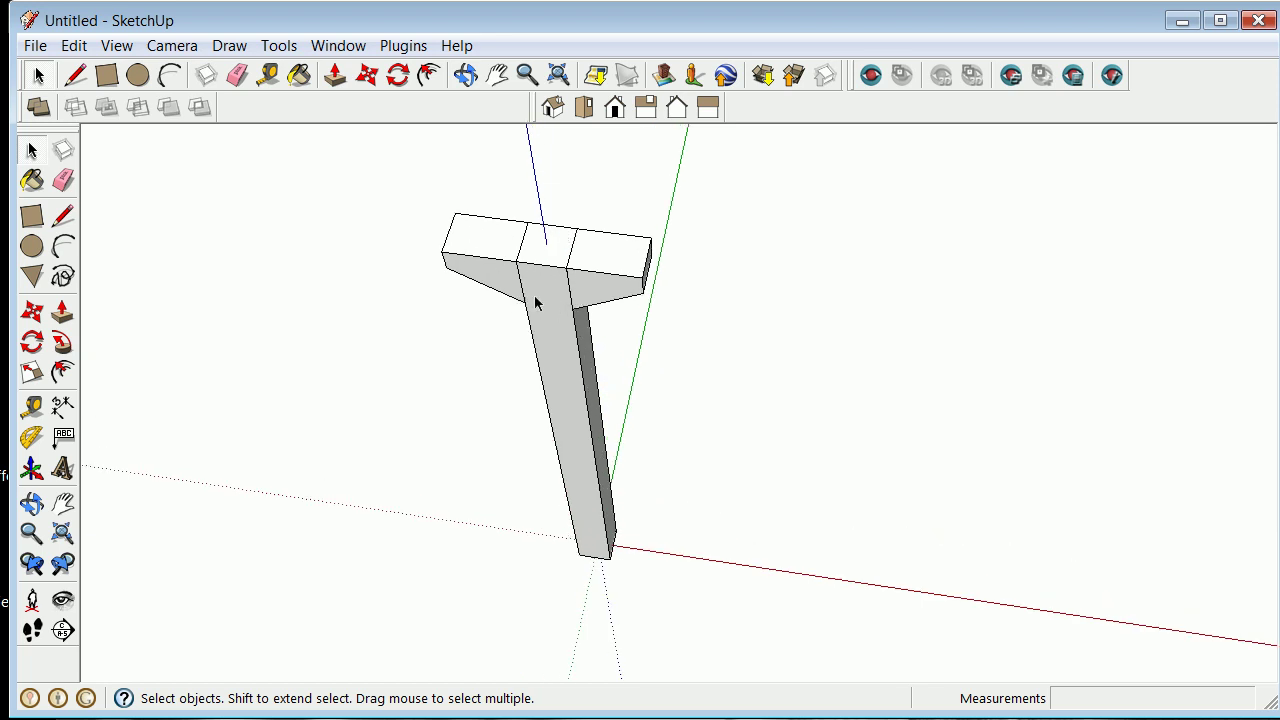
scroll(550, 518, "up", 1)
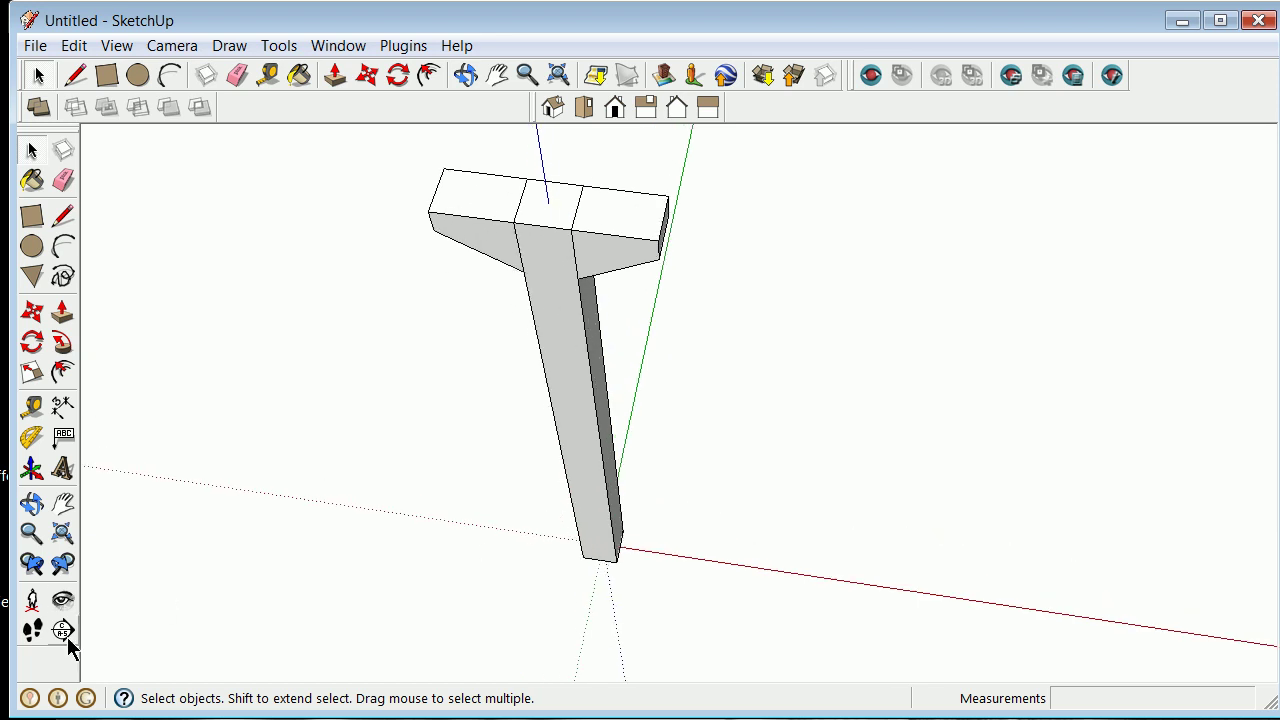
left_click(31, 505)
left_click_drag(511, 460, 546, 345)
left_click_drag(546, 658, 604, 289)
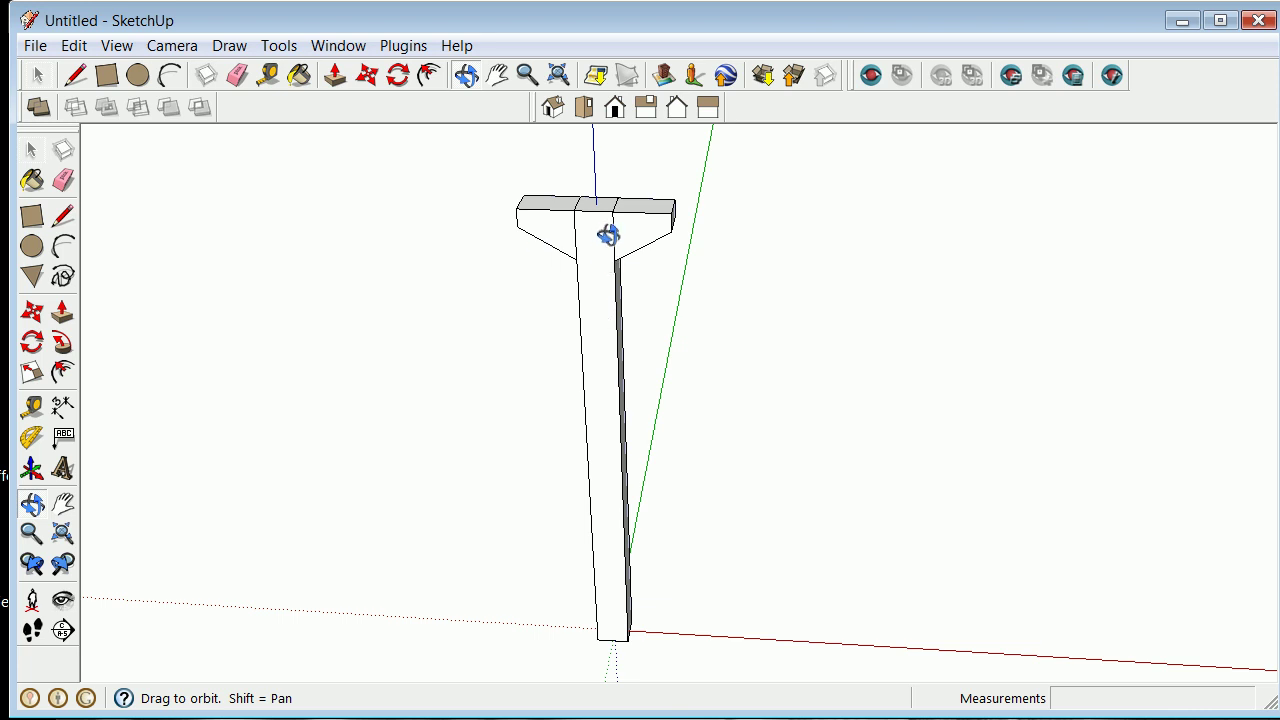
left_click(32, 150)
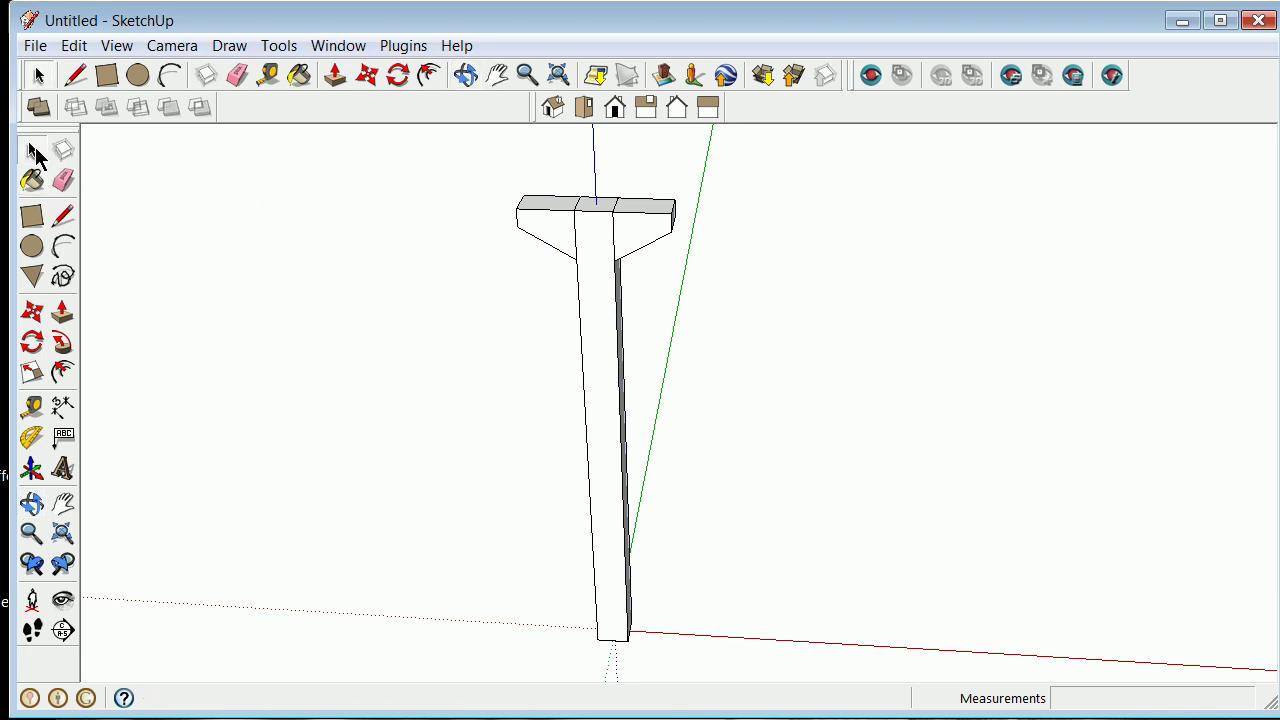
left_click(603, 369)
right_click(604, 370)
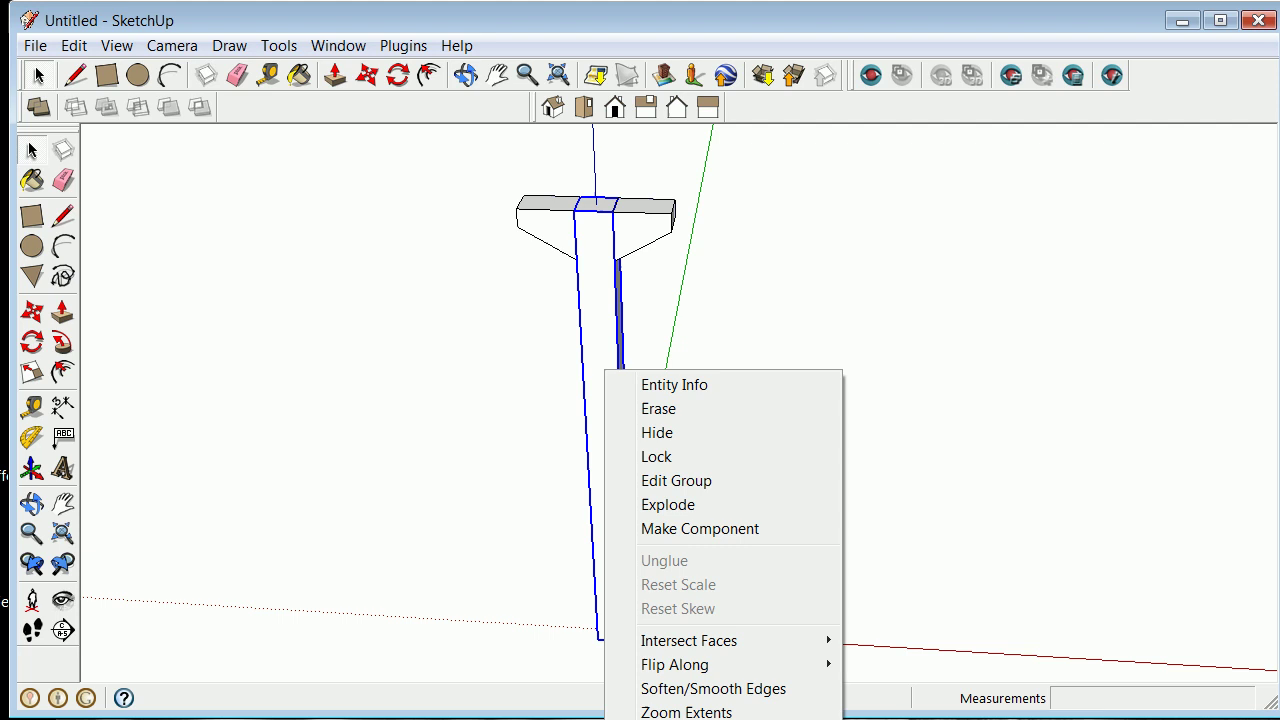
key("Escape")
left_click(793, 305)
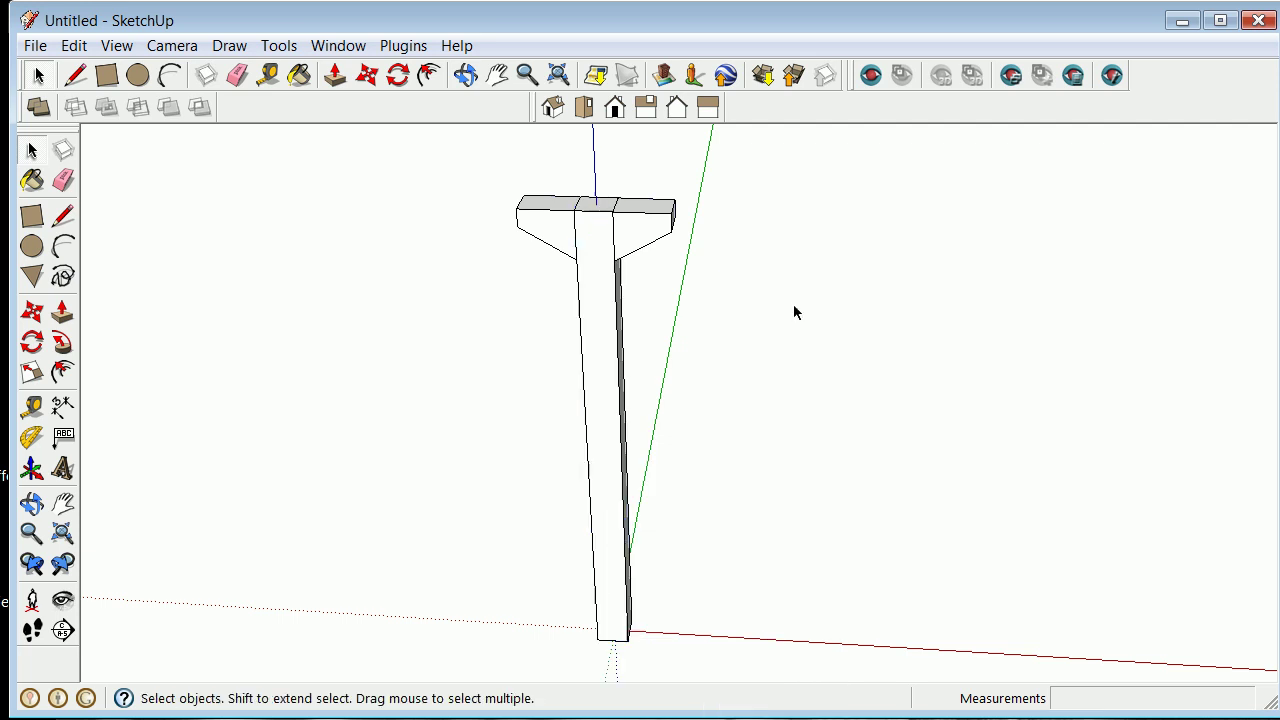
right_click(641, 228)
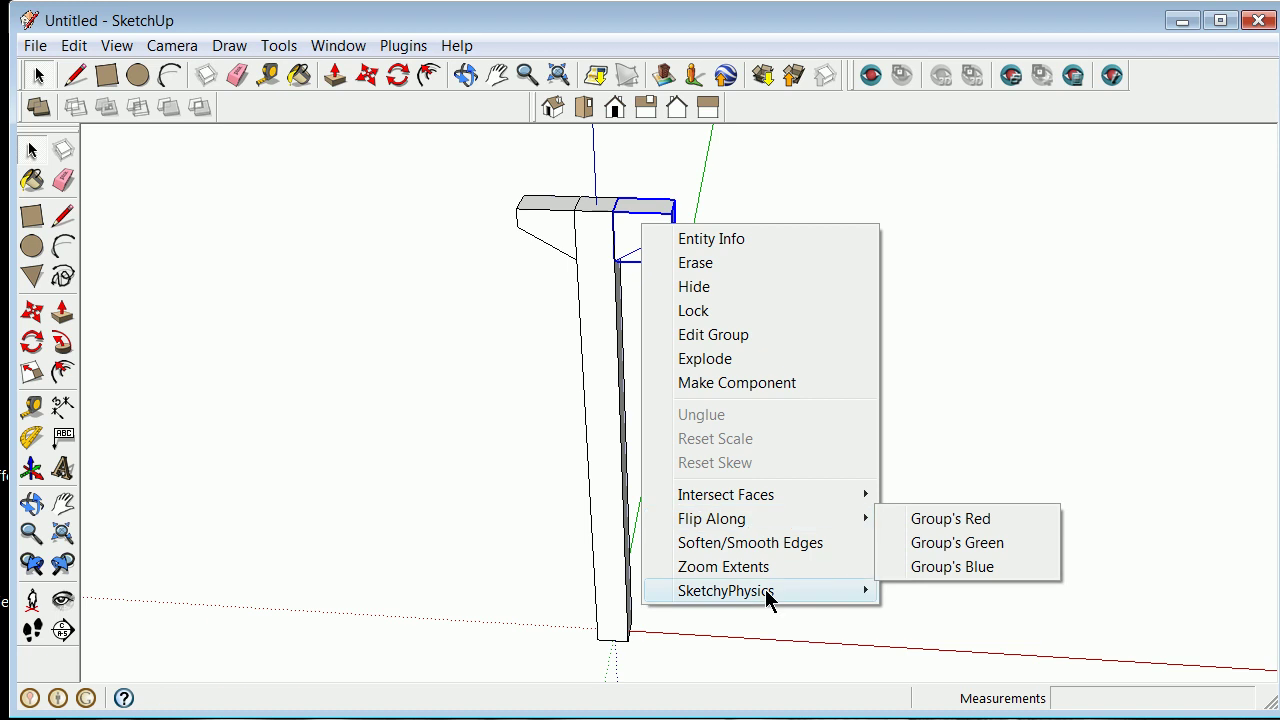
mouse_move(785, 594)
mouse_move(947, 626)
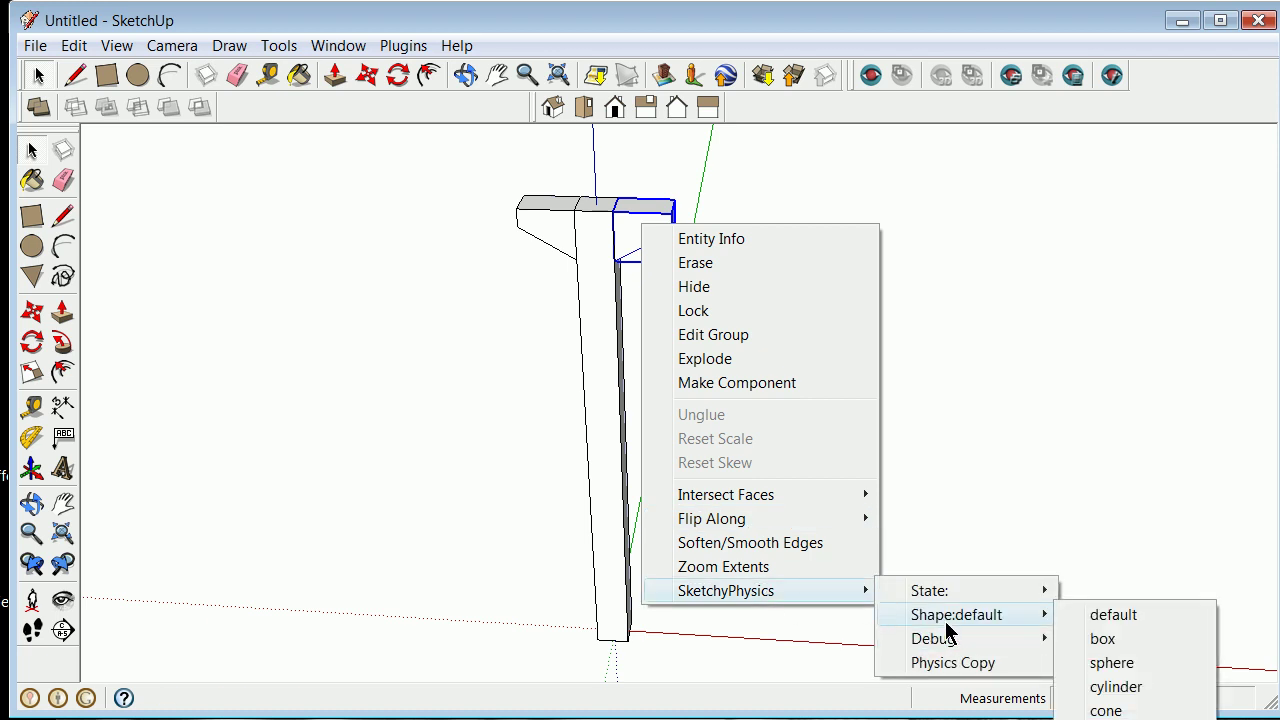
left_click(1111, 662)
left_click(624, 318)
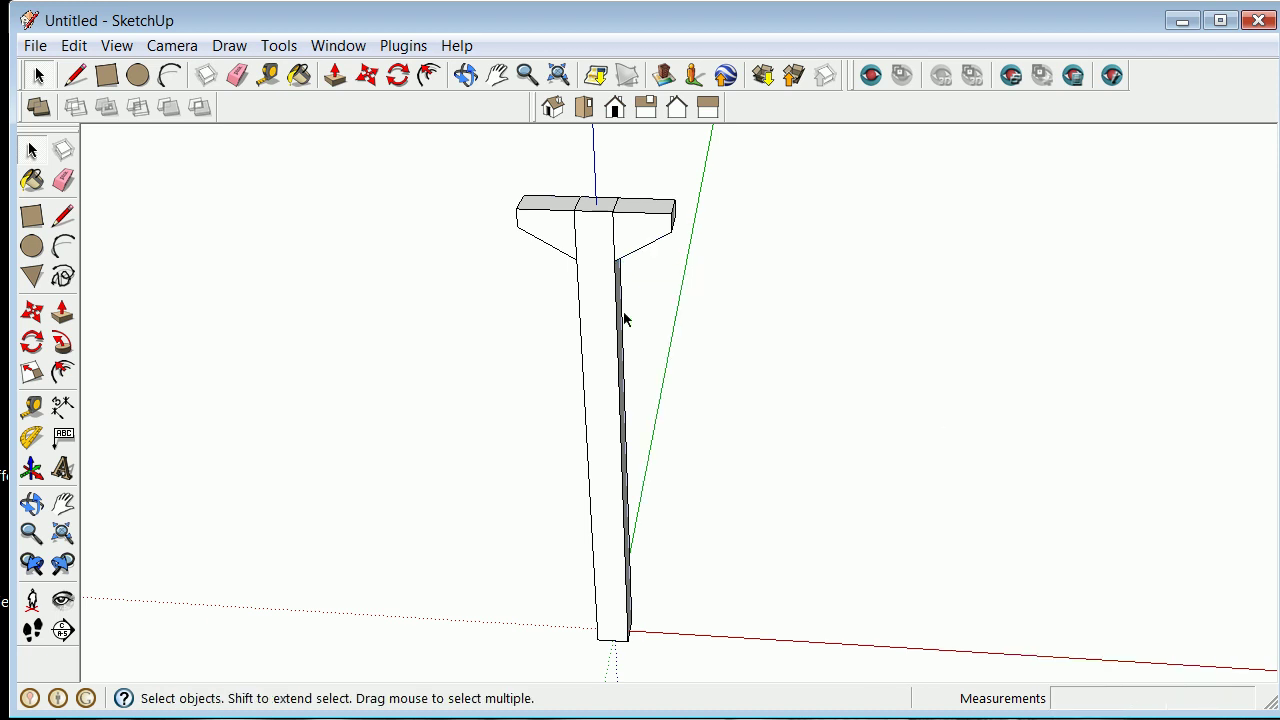
right_click(559, 236)
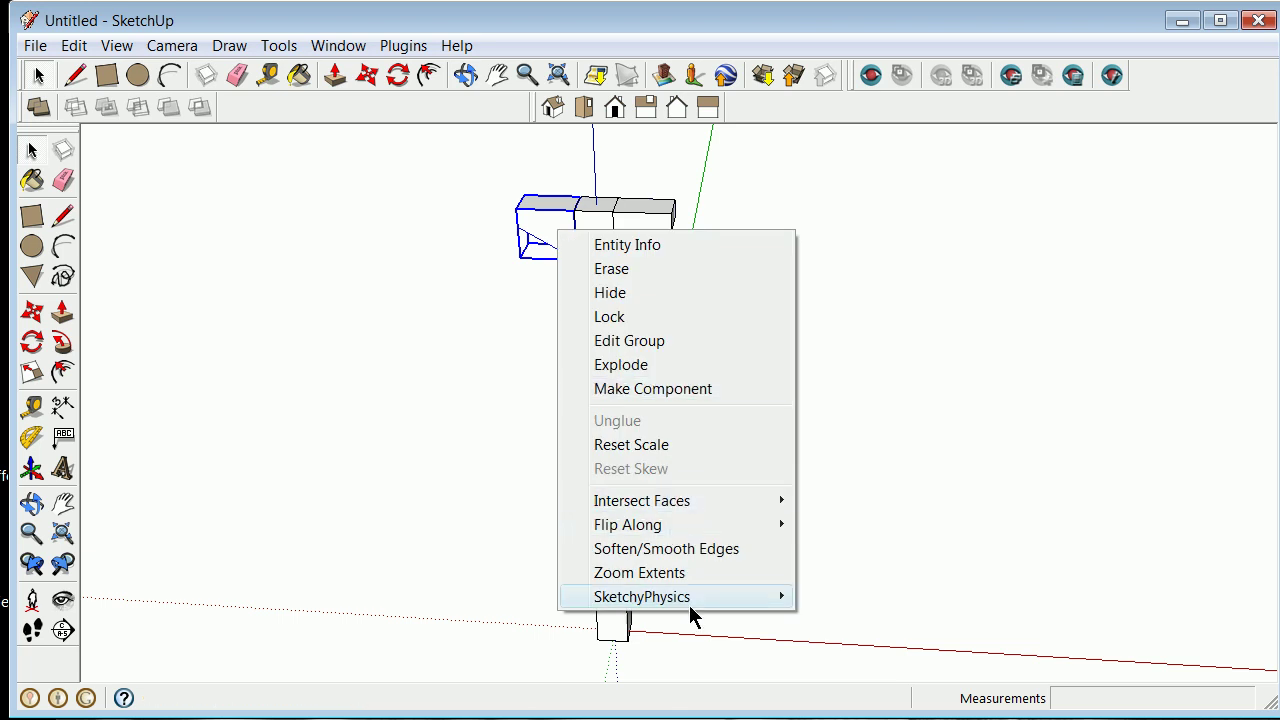
mouse_move(689, 605)
mouse_move(879, 622)
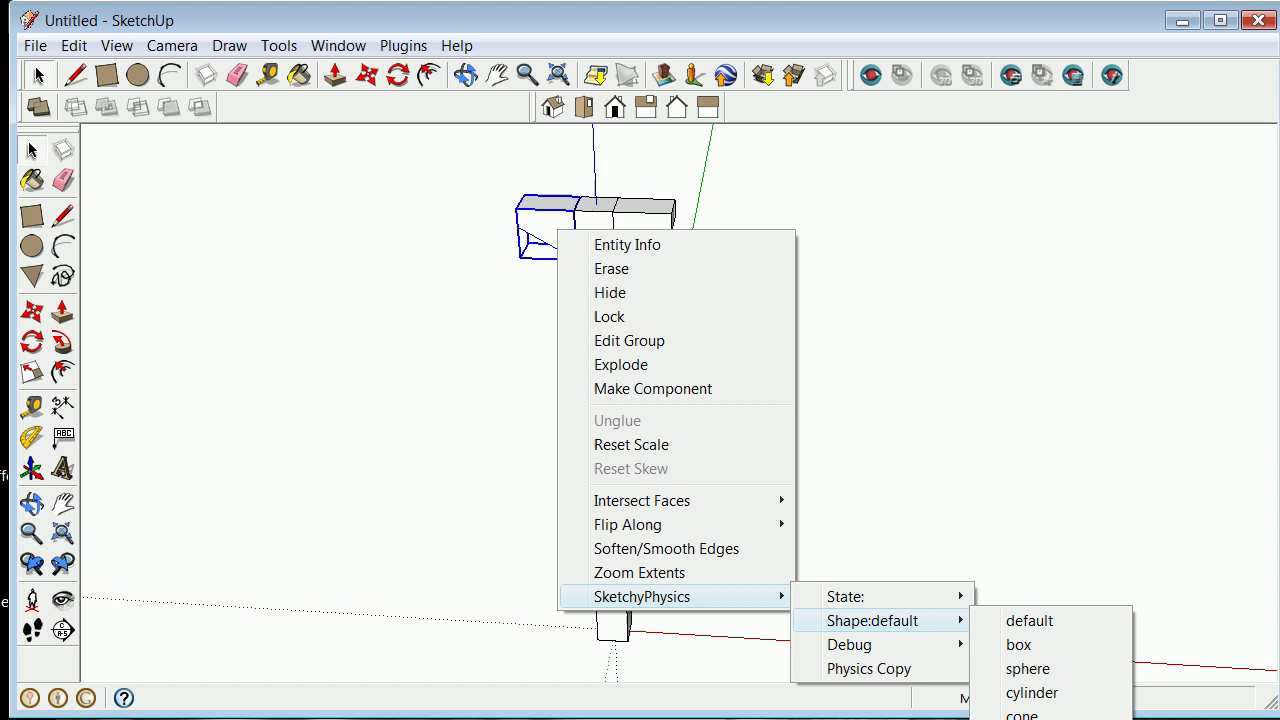
left_click(1022, 716)
left_click(887, 530)
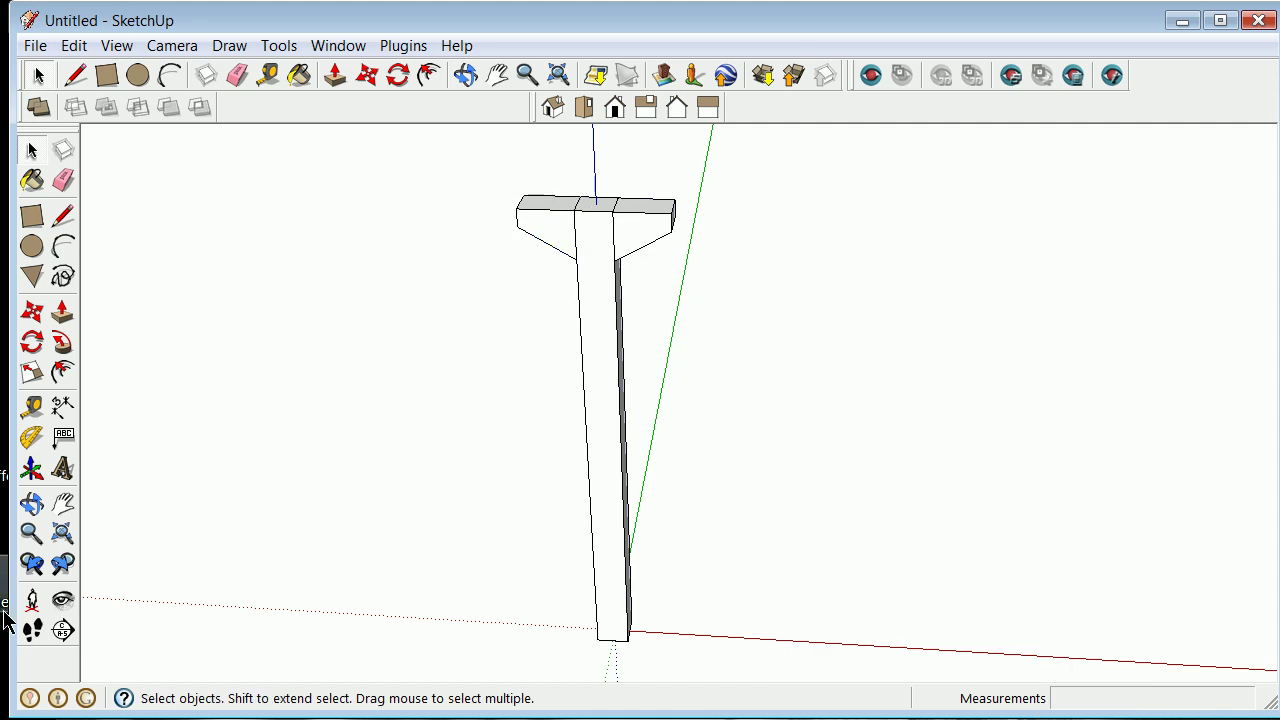
left_click(28, 507)
left_click_drag(646, 509, 574, 357)
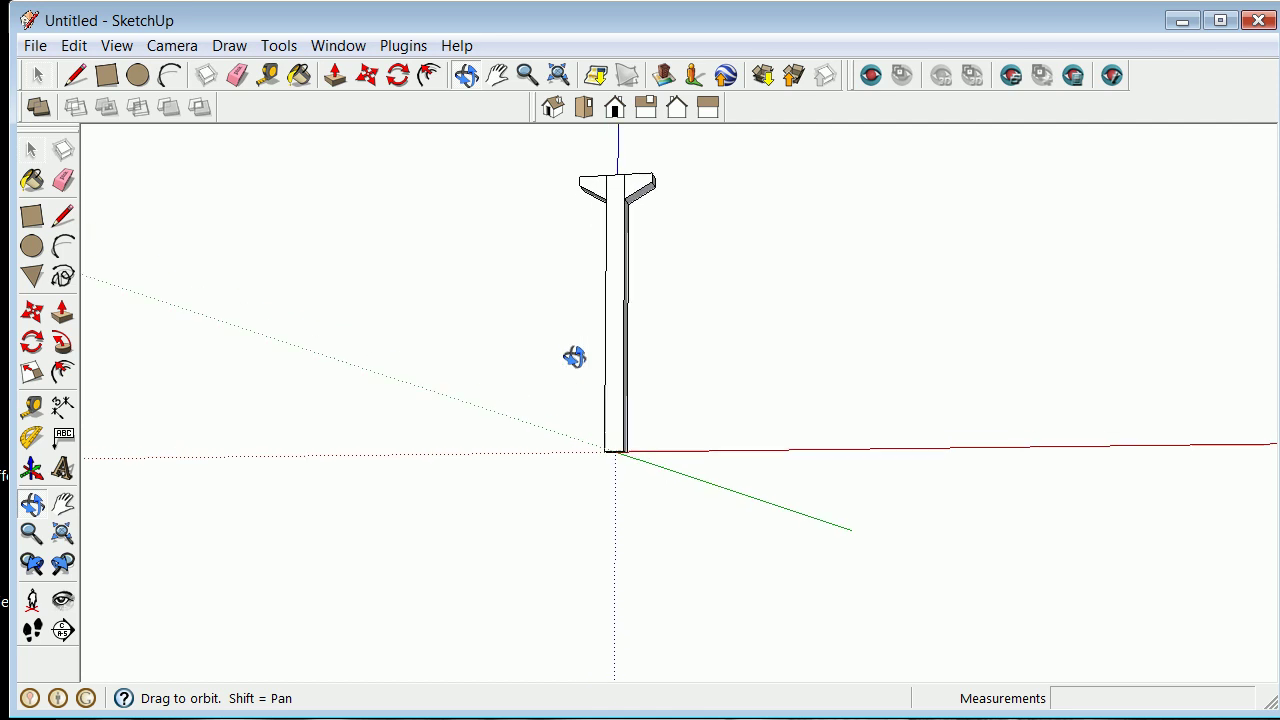
Turn the selected post into a component named 'pier'
left_click(31, 150)
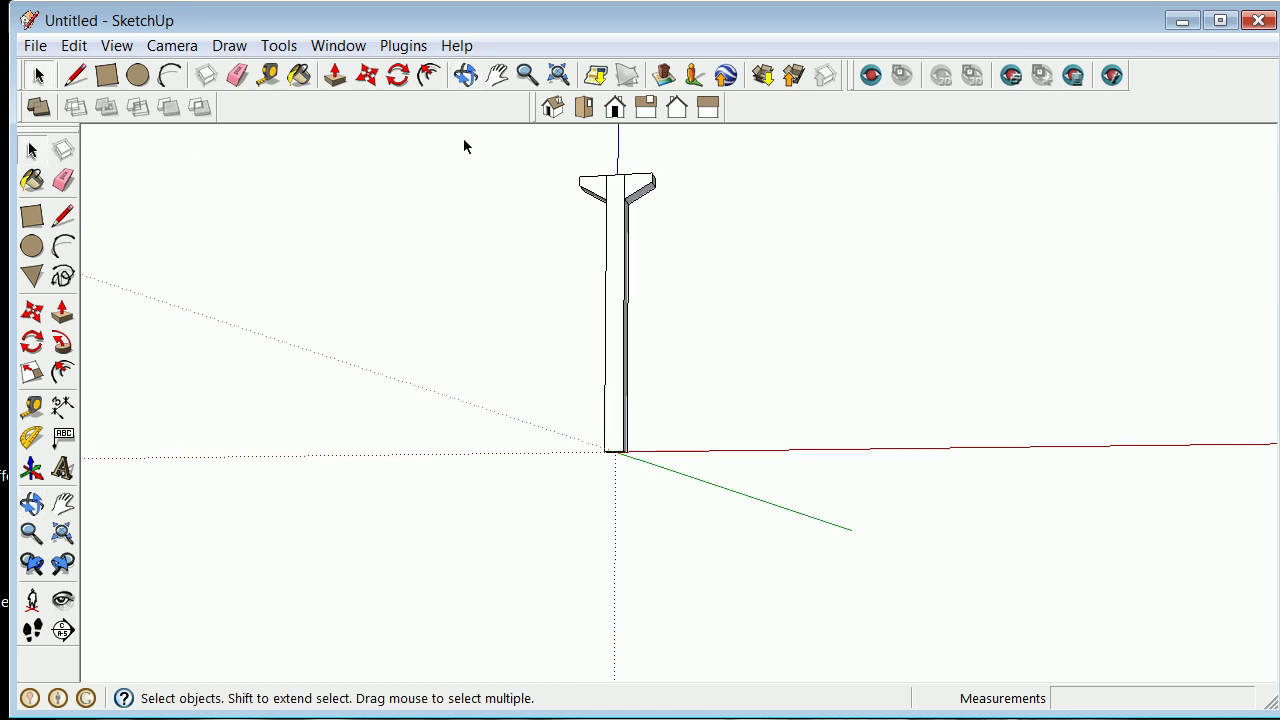
left_click_drag(519, 145, 786, 535)
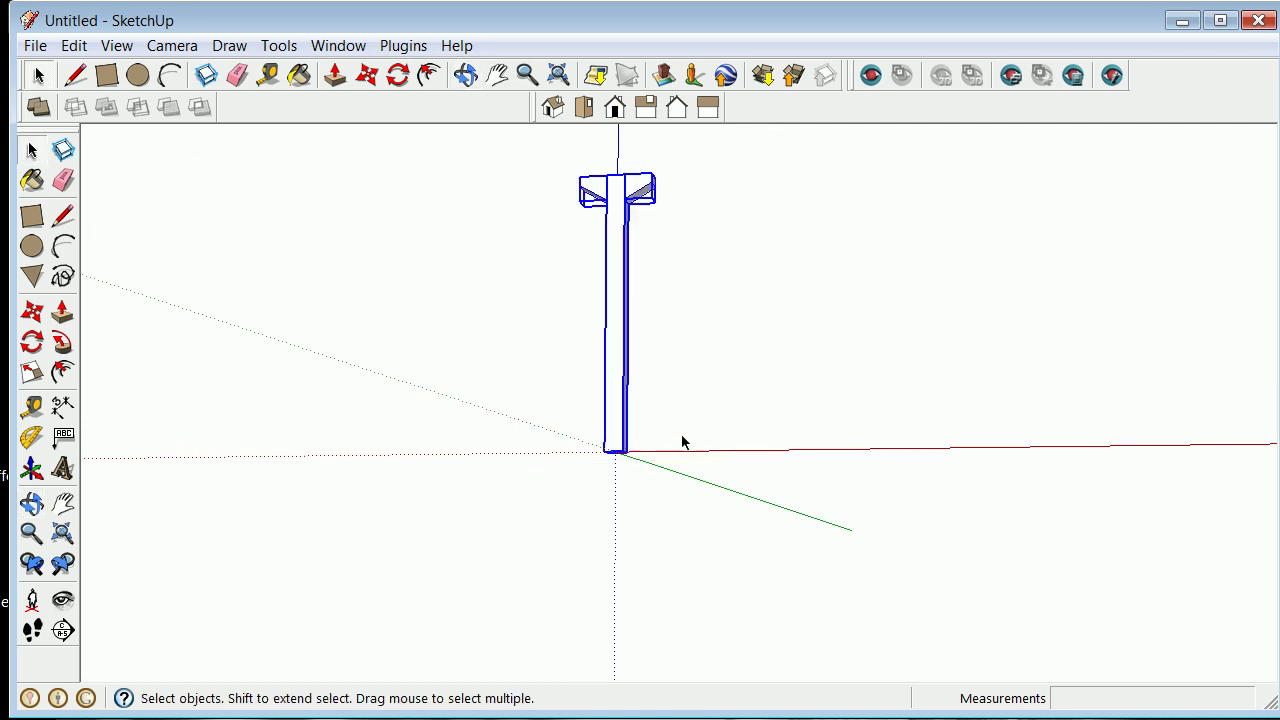
right_click(612, 388)
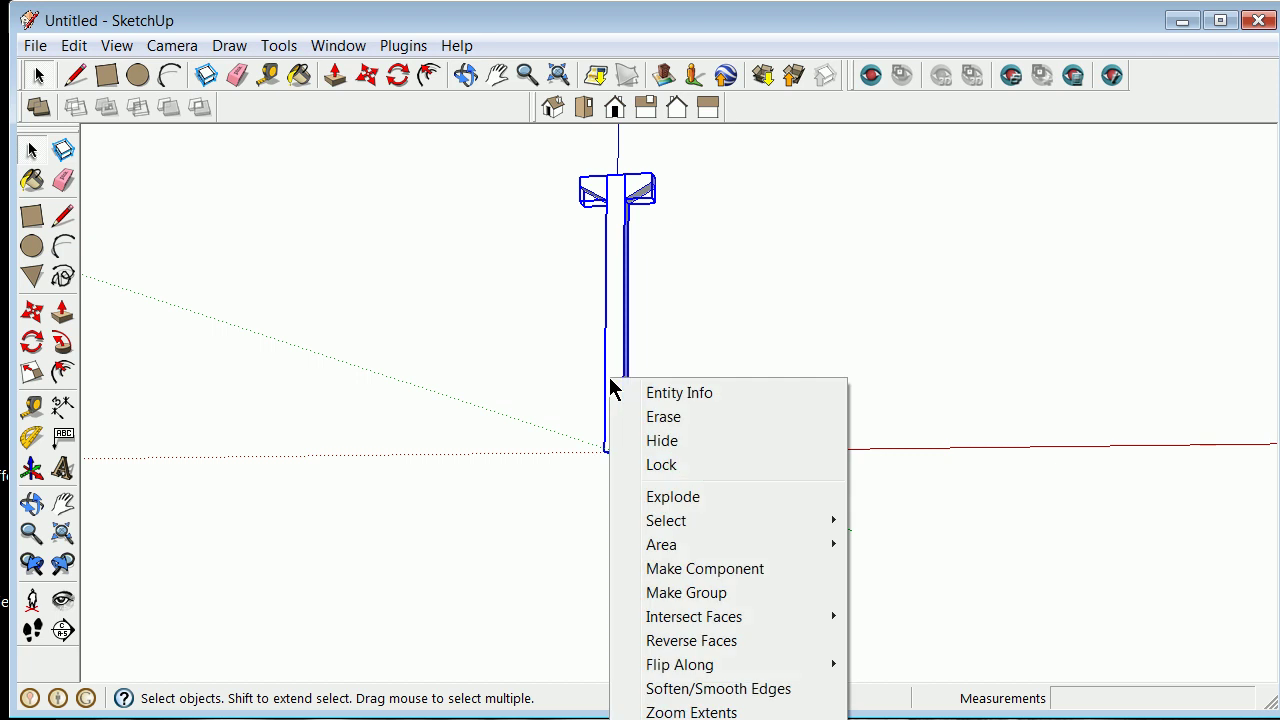
left_click(749, 570)
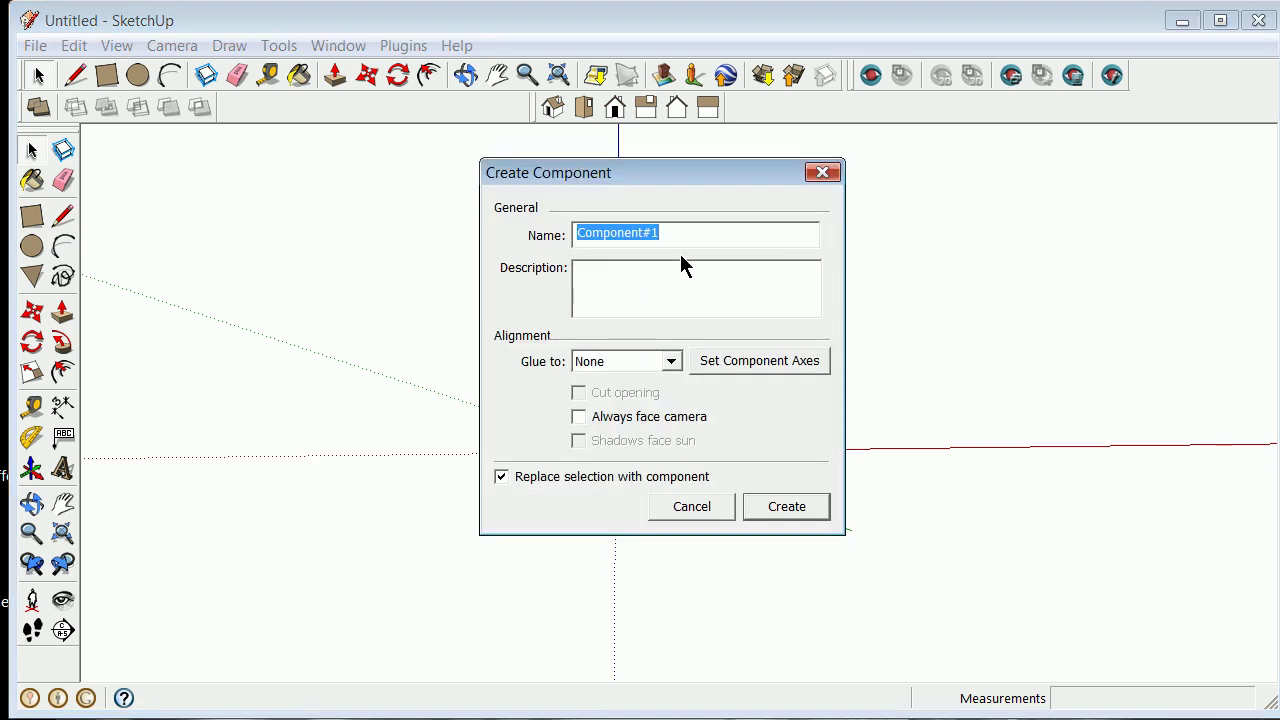
left_click_drag(680, 234, 497, 203)
type("pier")
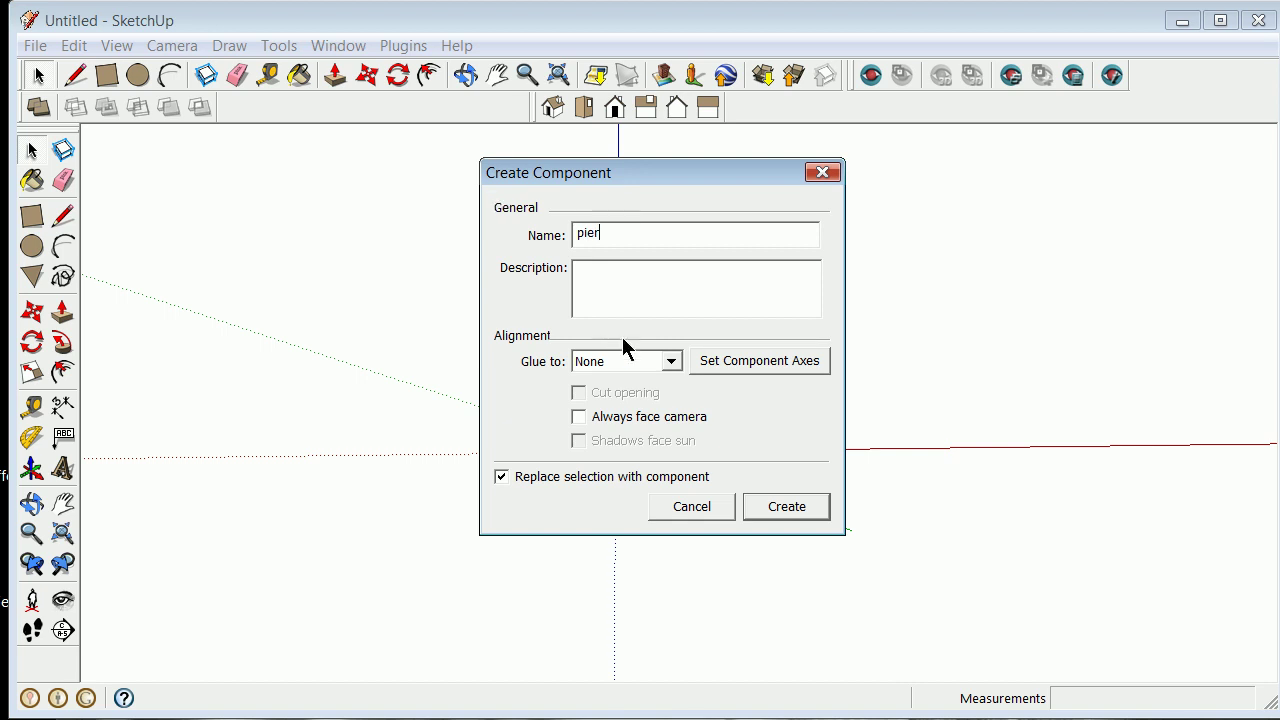
Set the pier's axes at its base corner along red and green, then create it
left_click(731, 366)
scroll(643, 494, "up", 4)
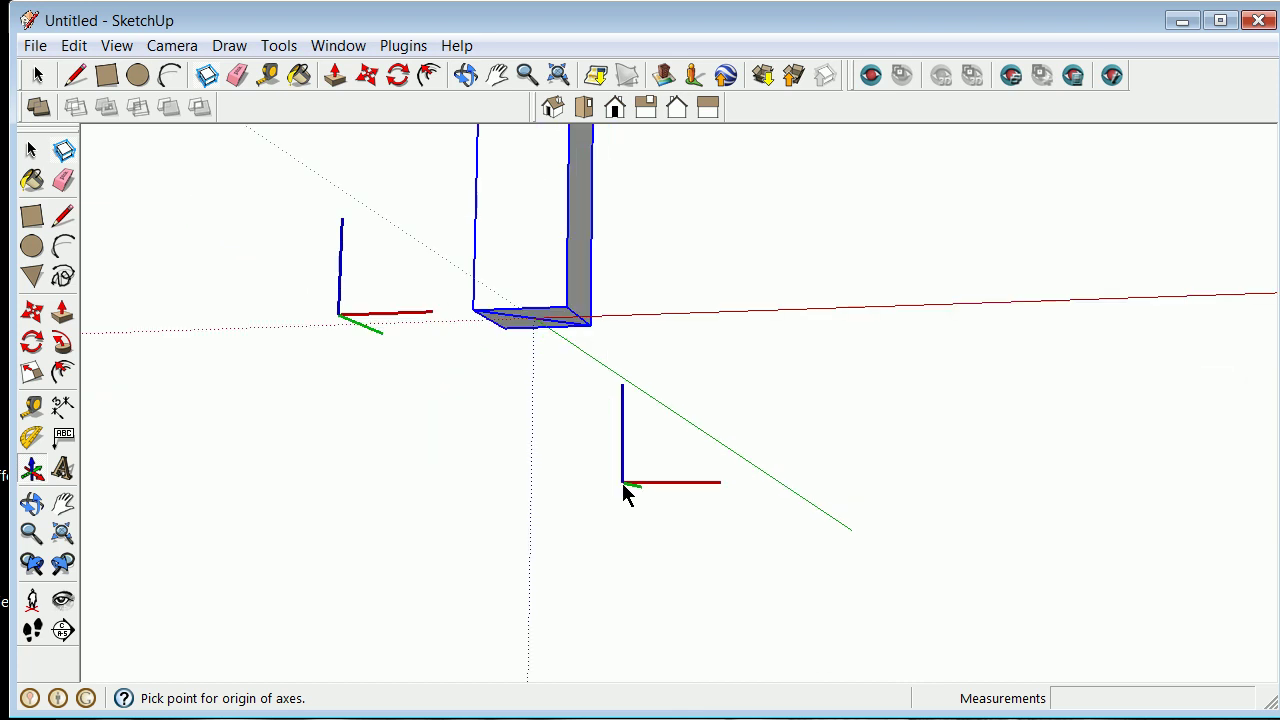
scroll(623, 492, "up", 1)
left_click(500, 259)
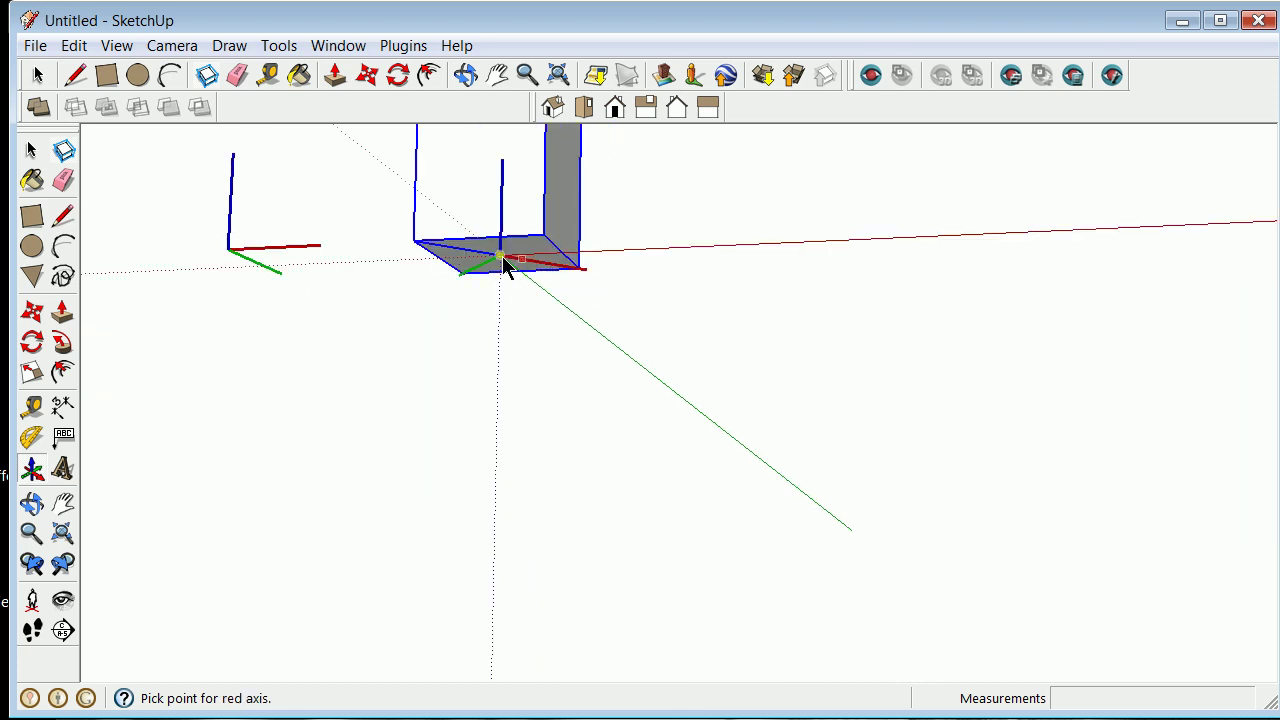
left_click(740, 249)
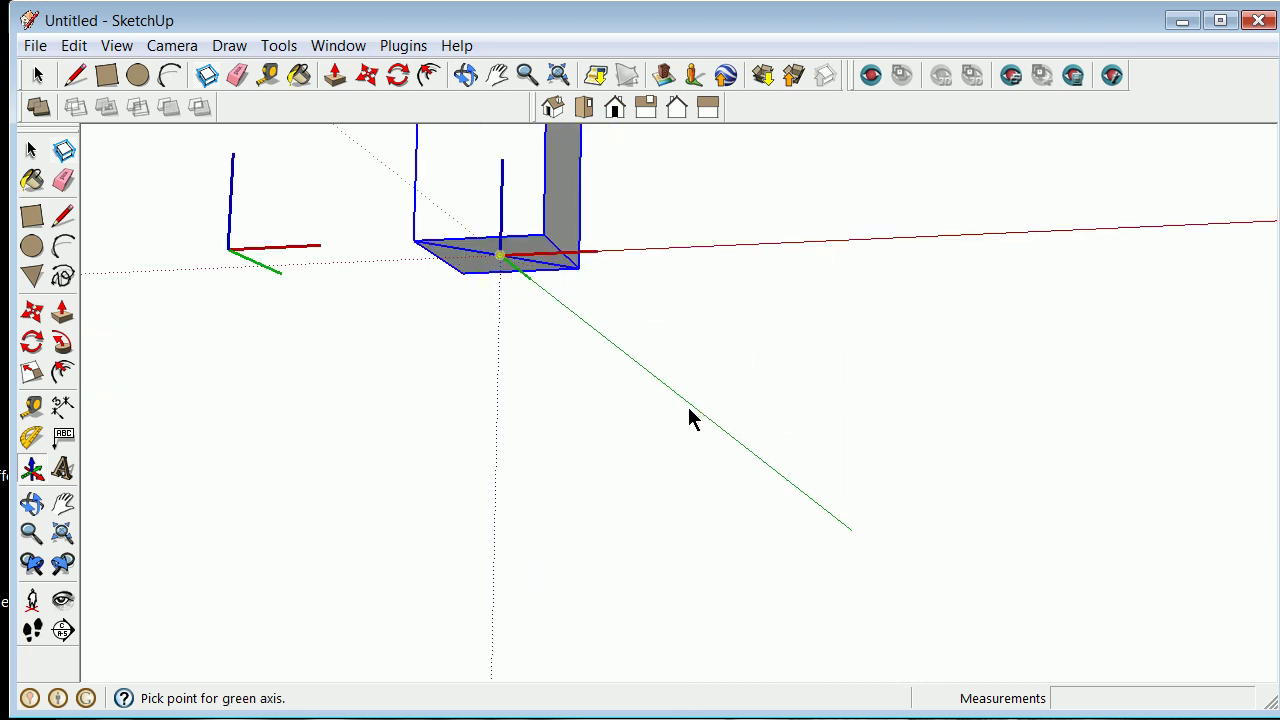
left_click(690, 418)
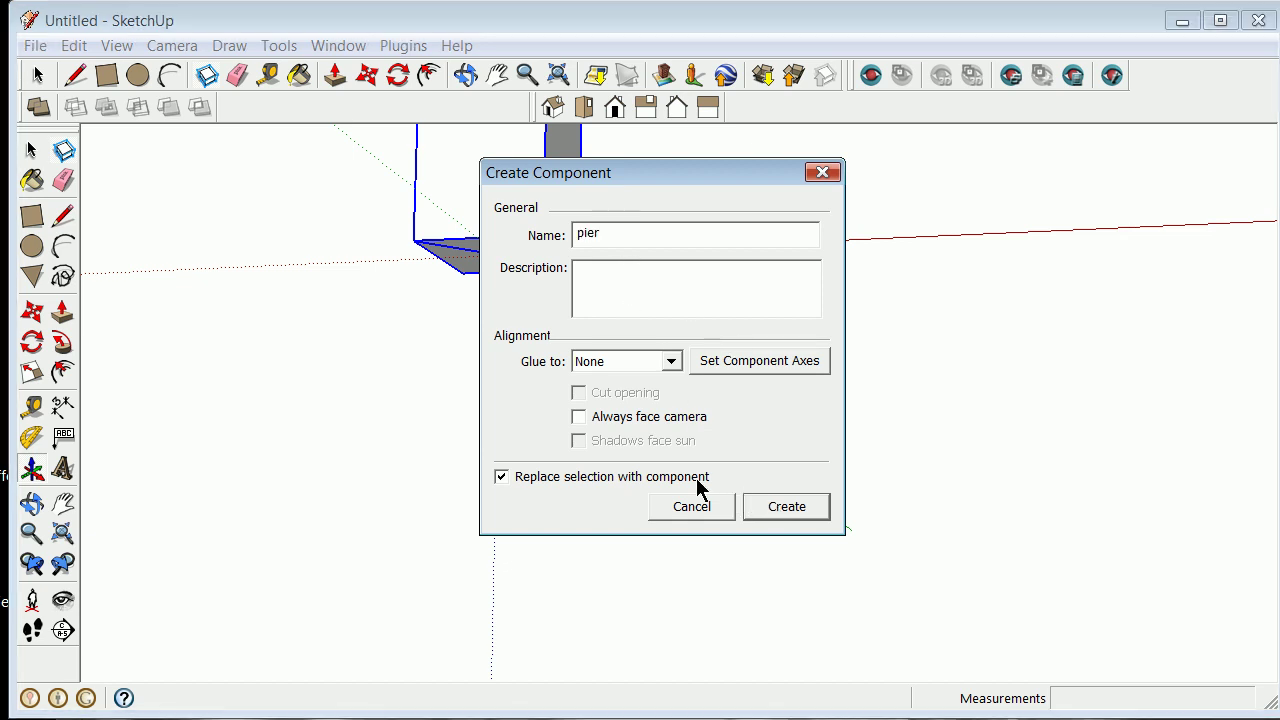
key("Return")
left_click(445, 432)
scroll(445, 432, "down", 5)
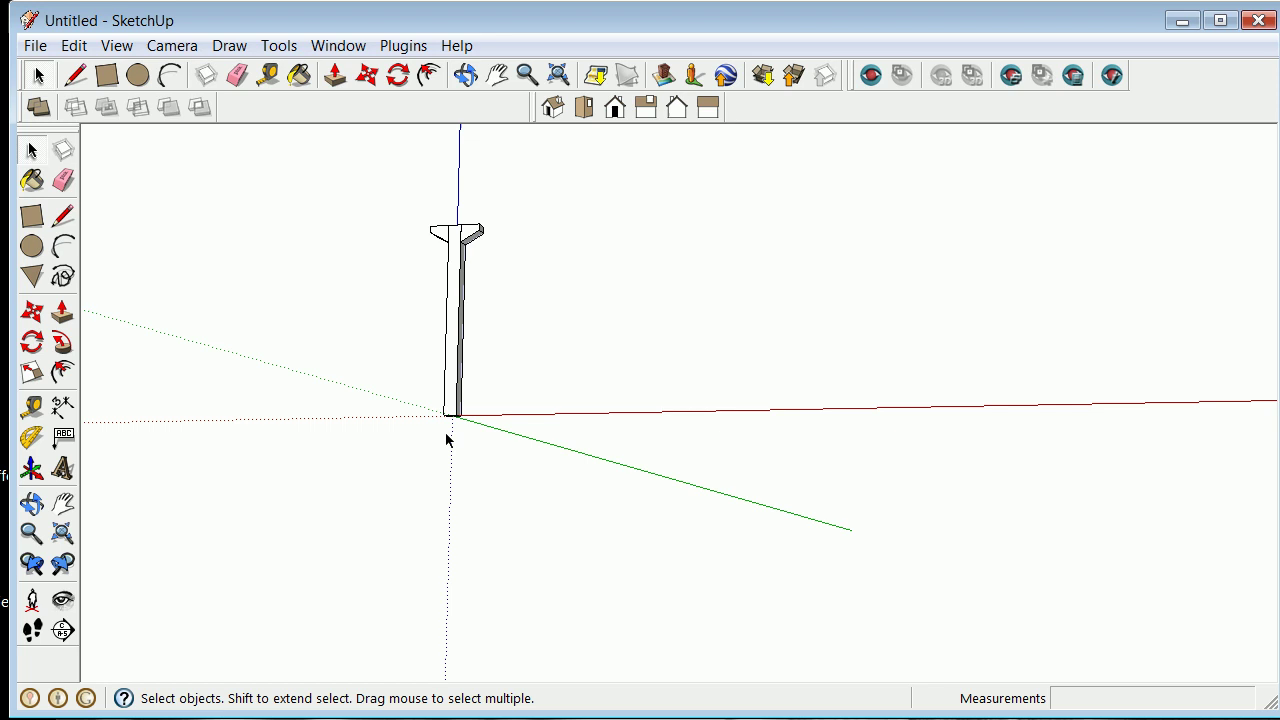
Copy the pier along the green axis and repeat it 10x into an evenly spaced row
left_click(32, 503)
left_click_drag(470, 430, 494, 349)
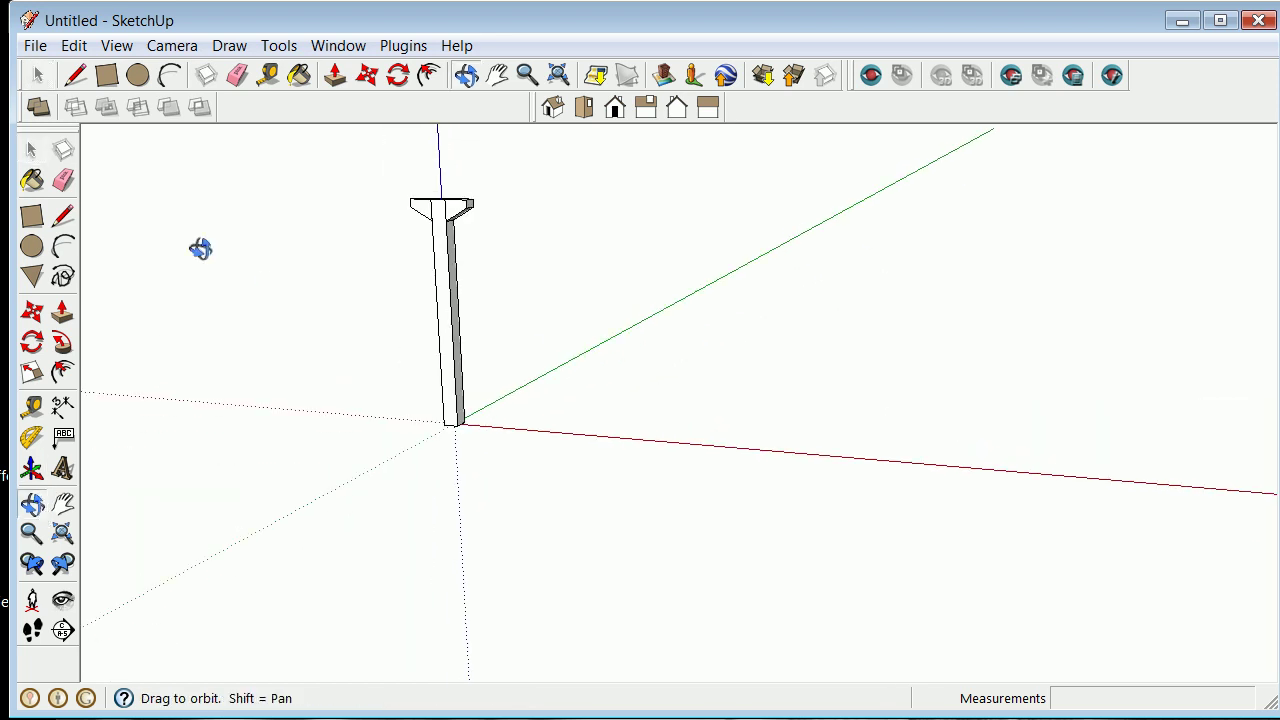
left_click(31, 150)
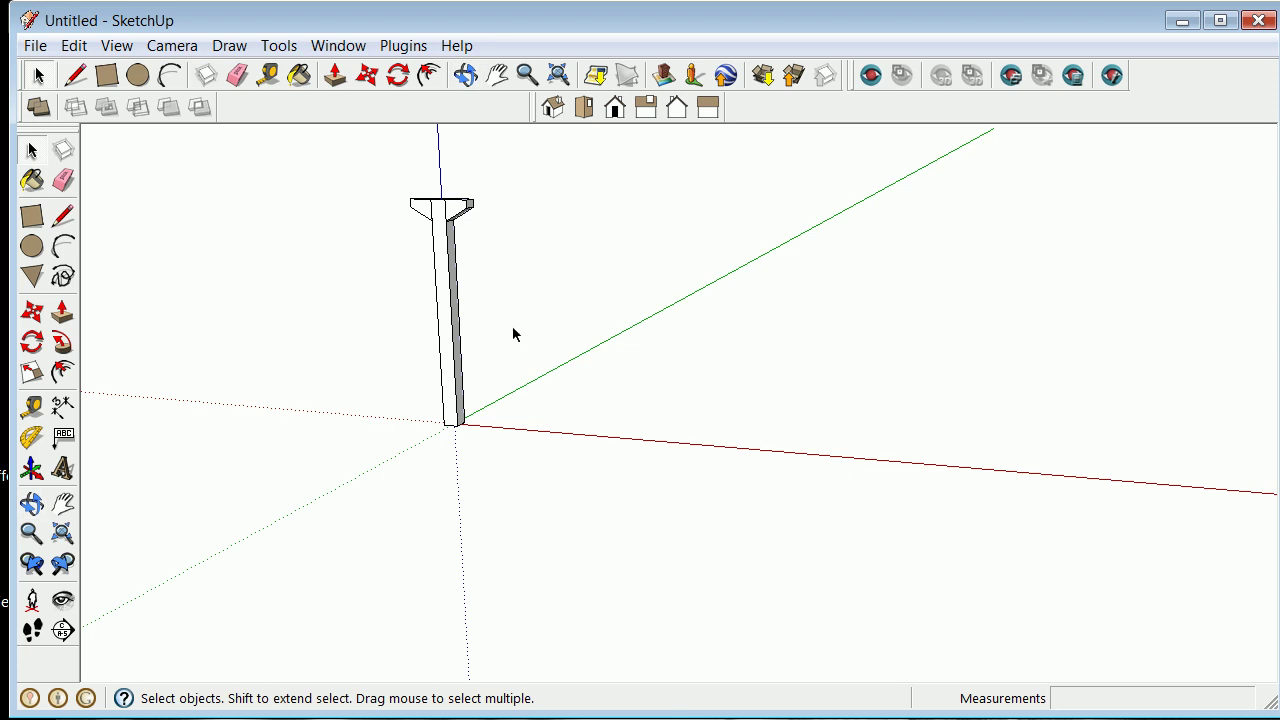
left_click(463, 390)
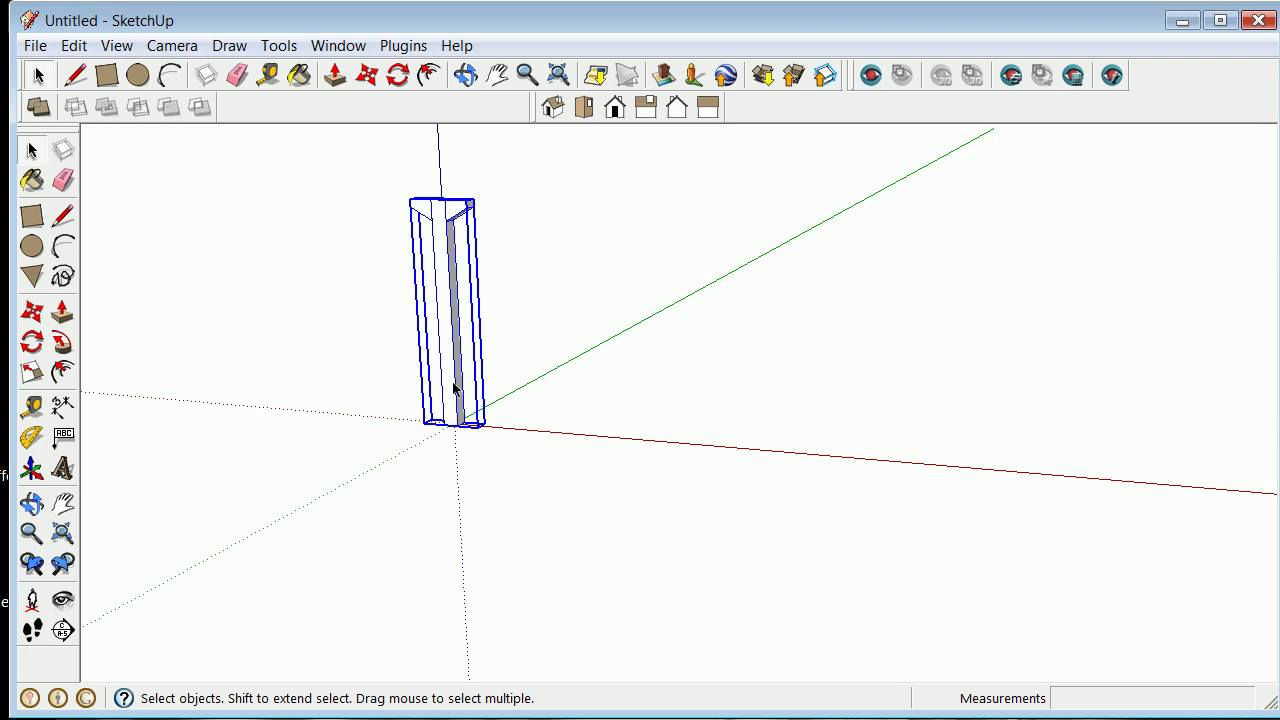
scroll(458, 408, "down", 2)
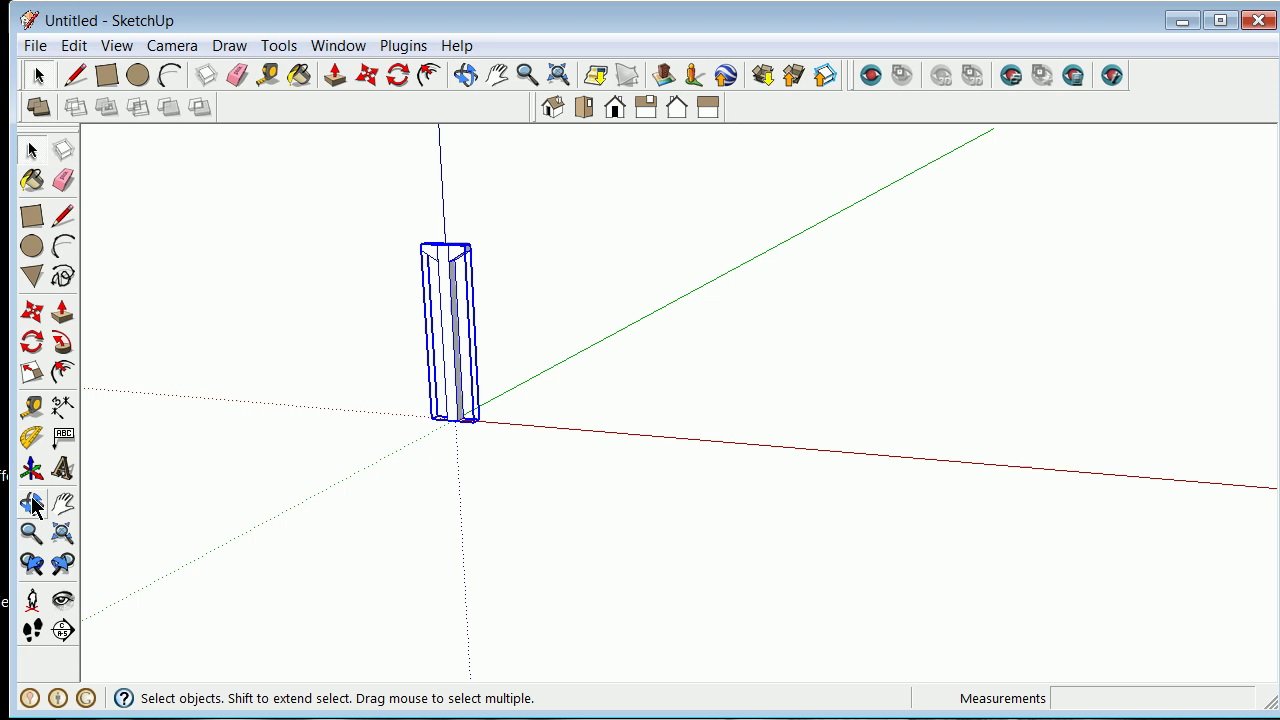
left_click(32, 311)
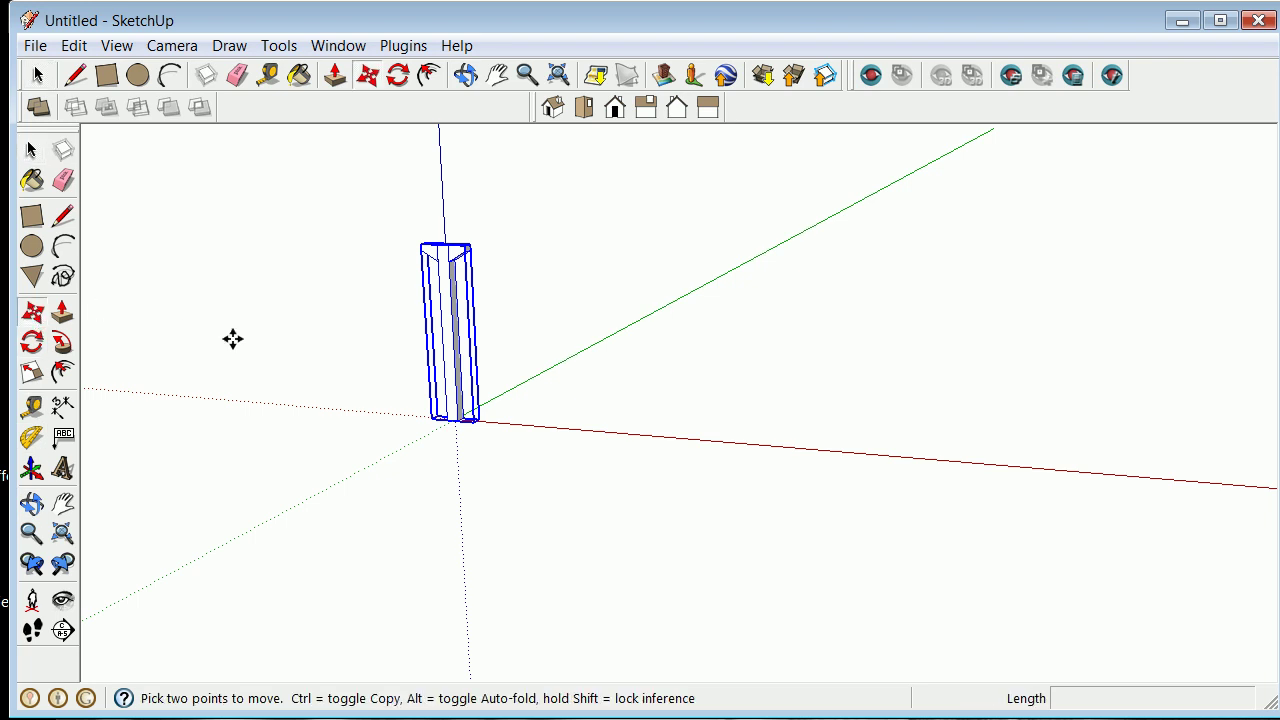
left_click(457, 418)
key("ctrl")
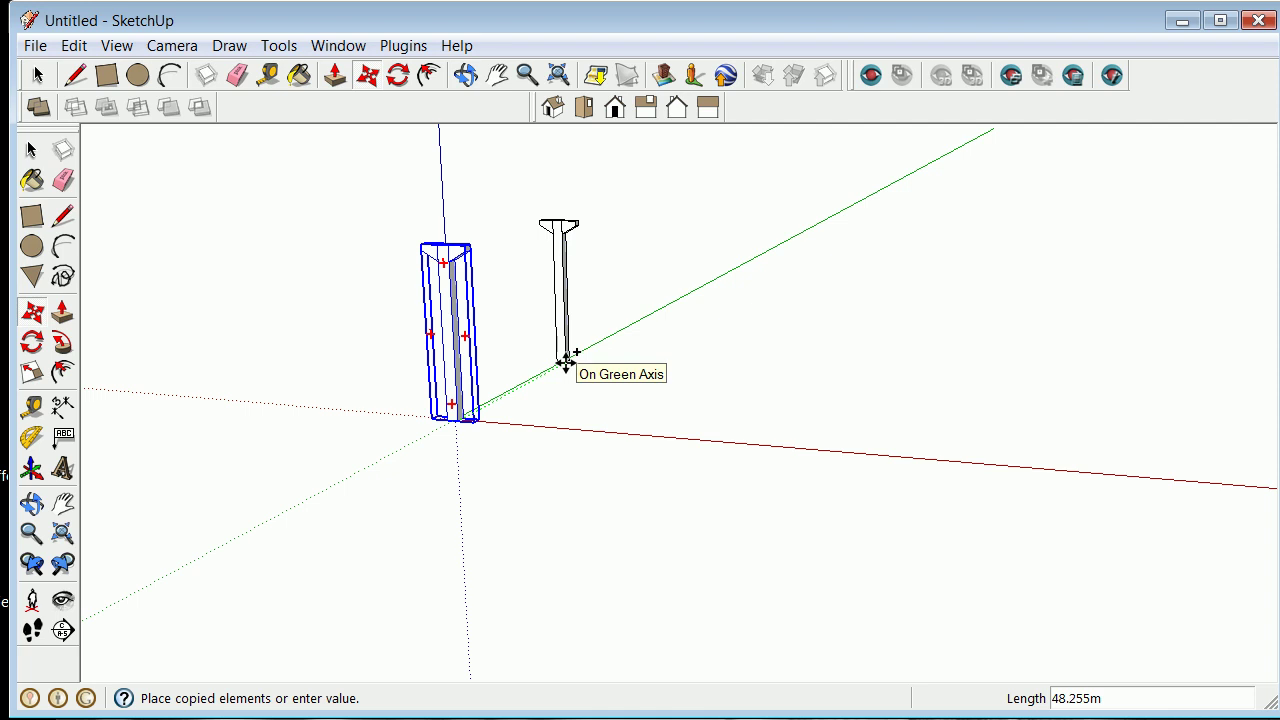
type("5")
type("0m")
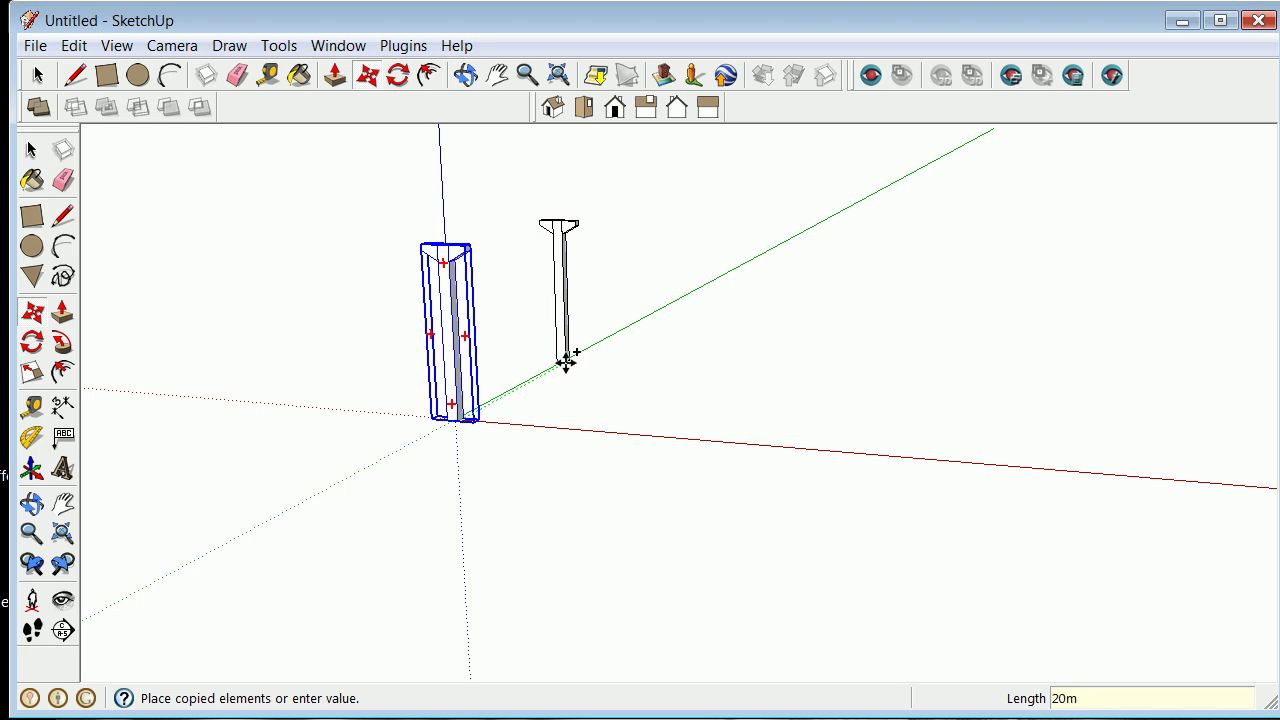
key("Return")
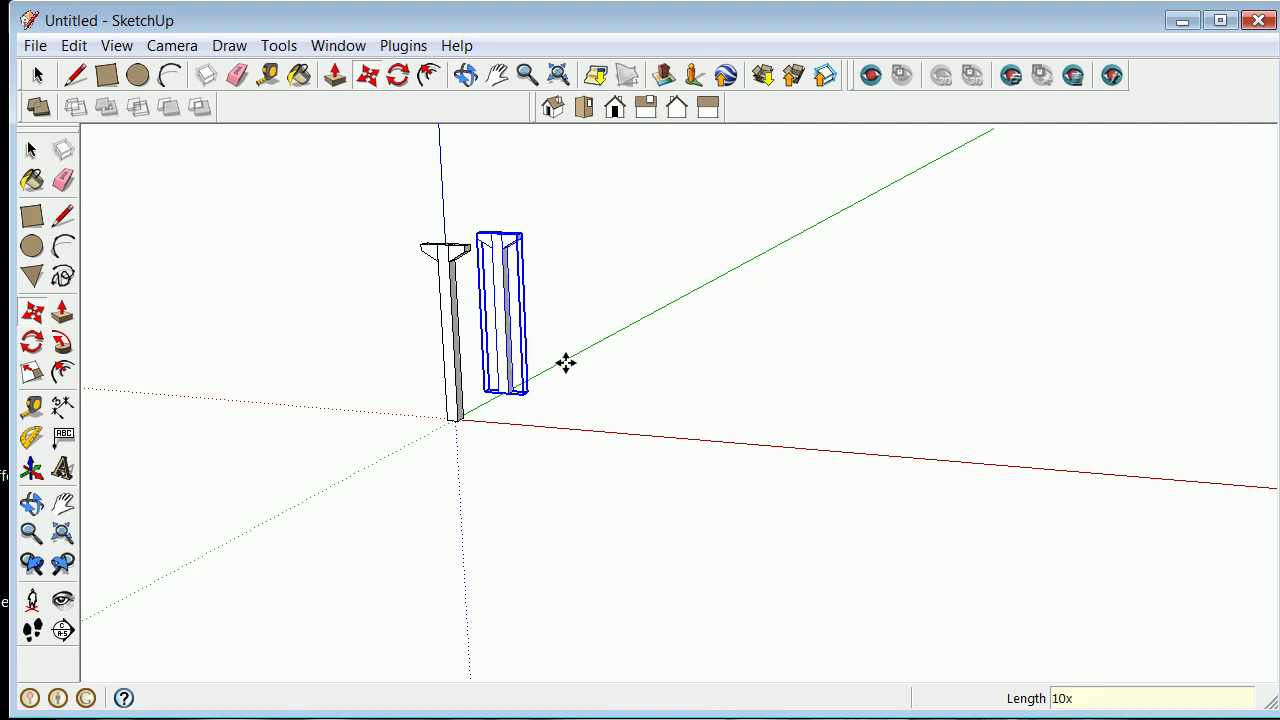
key("Return")
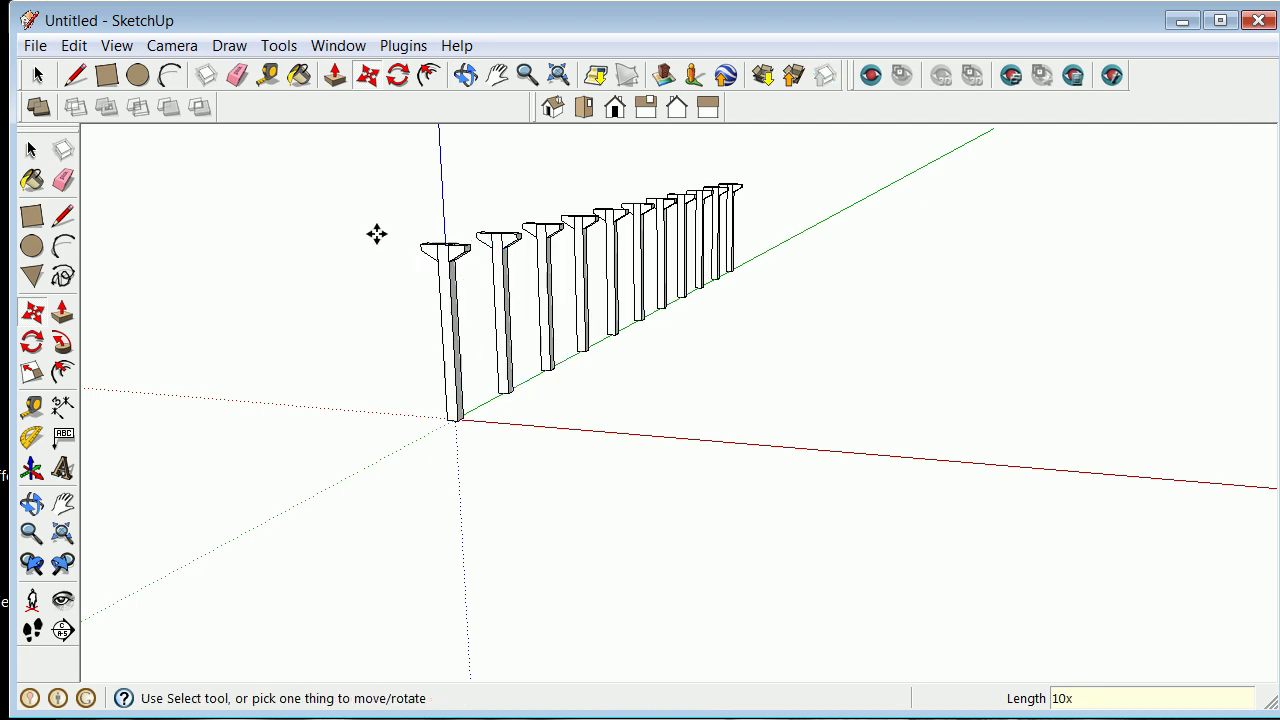
left_click(31, 150)
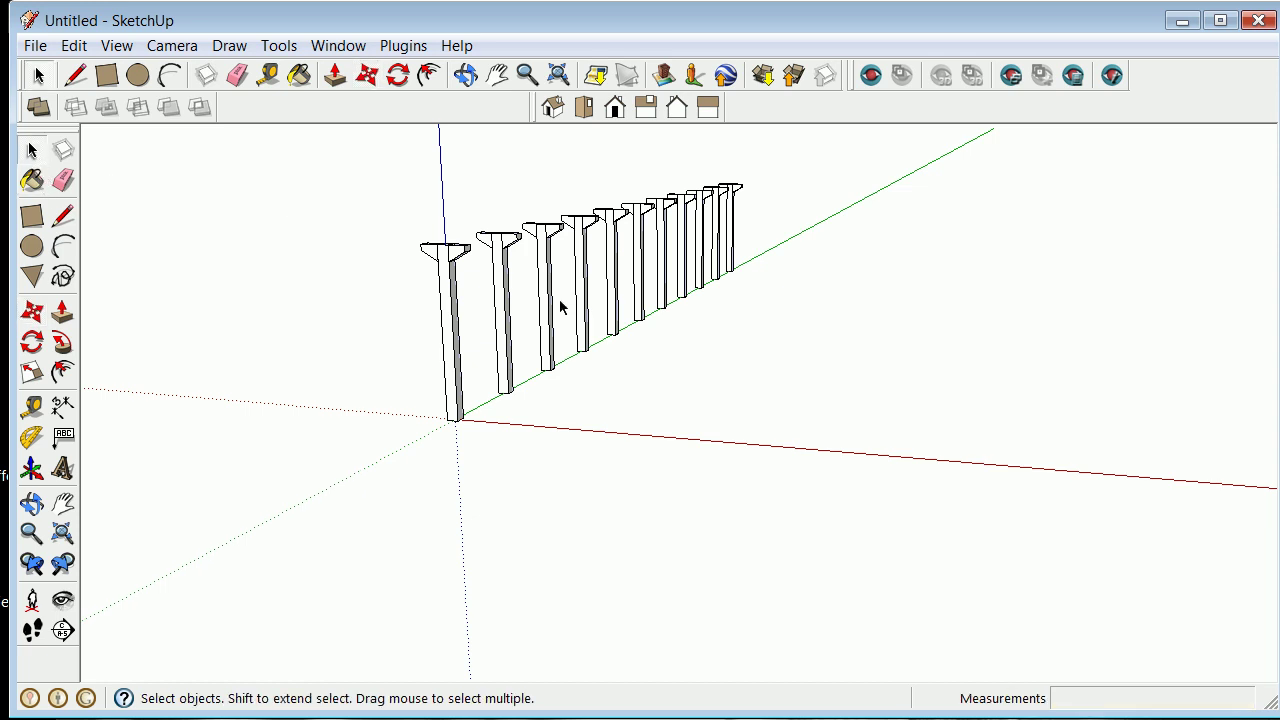
scroll(433, 233, "up", 5)
scroll(440, 232, "up", 3)
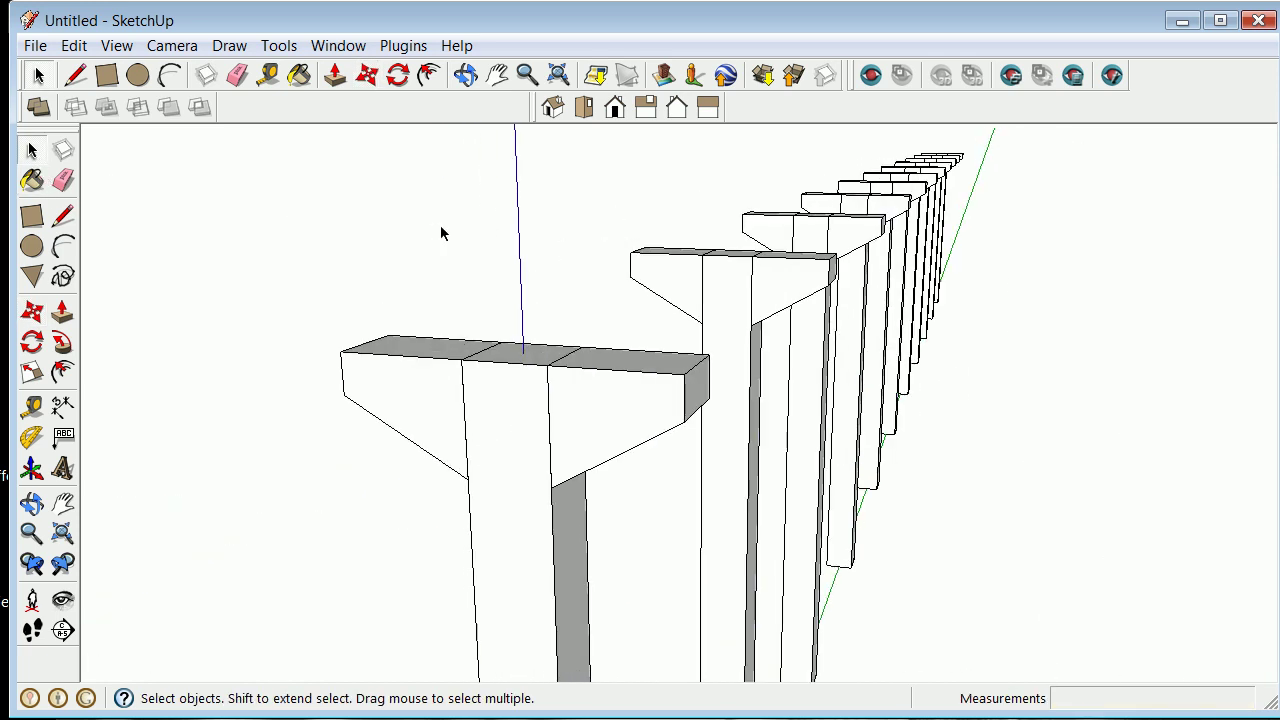
left_click(32, 600)
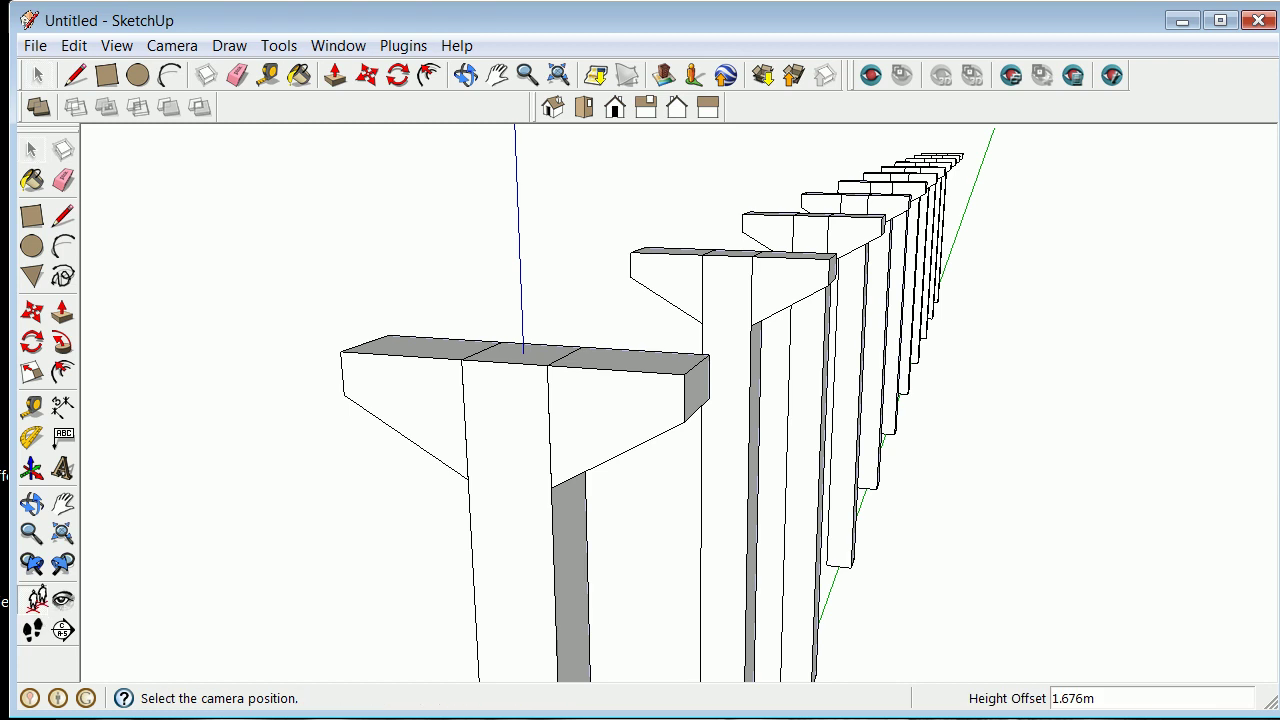
left_click(545, 364)
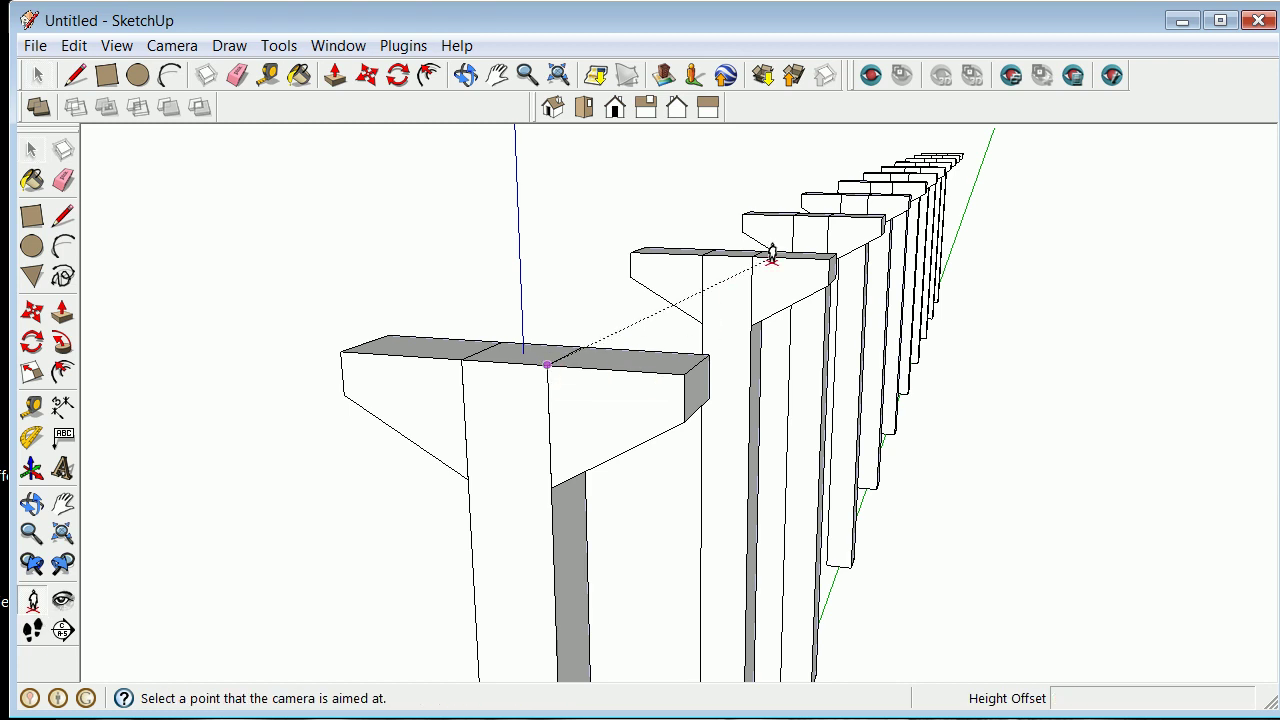
left_click(760, 245)
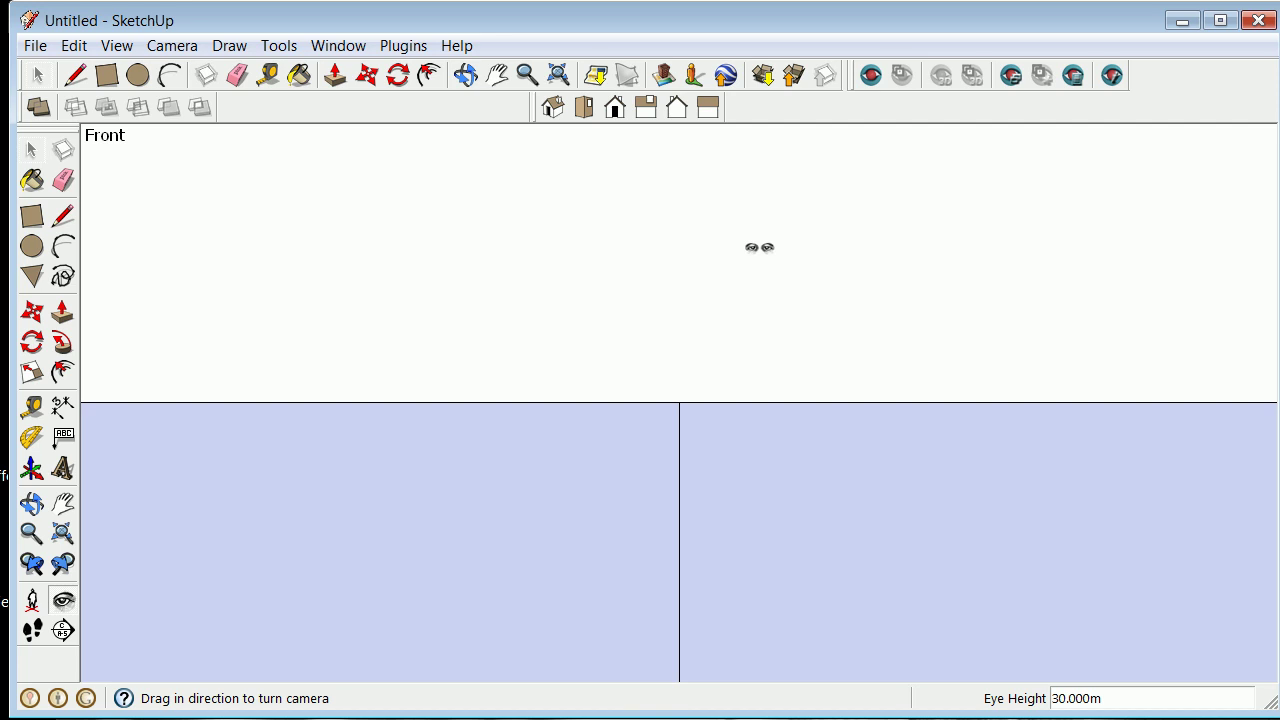
type("3")
key("Return")
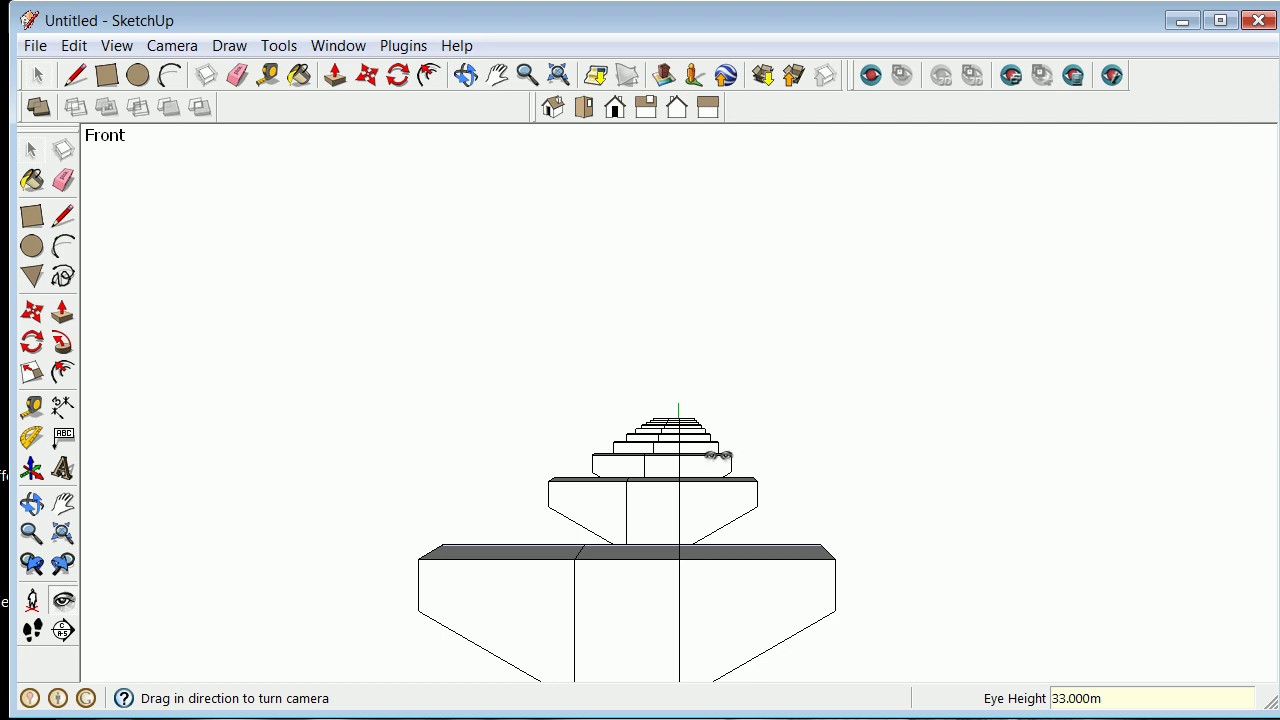
middle_click_drag(718, 456, 640, 458)
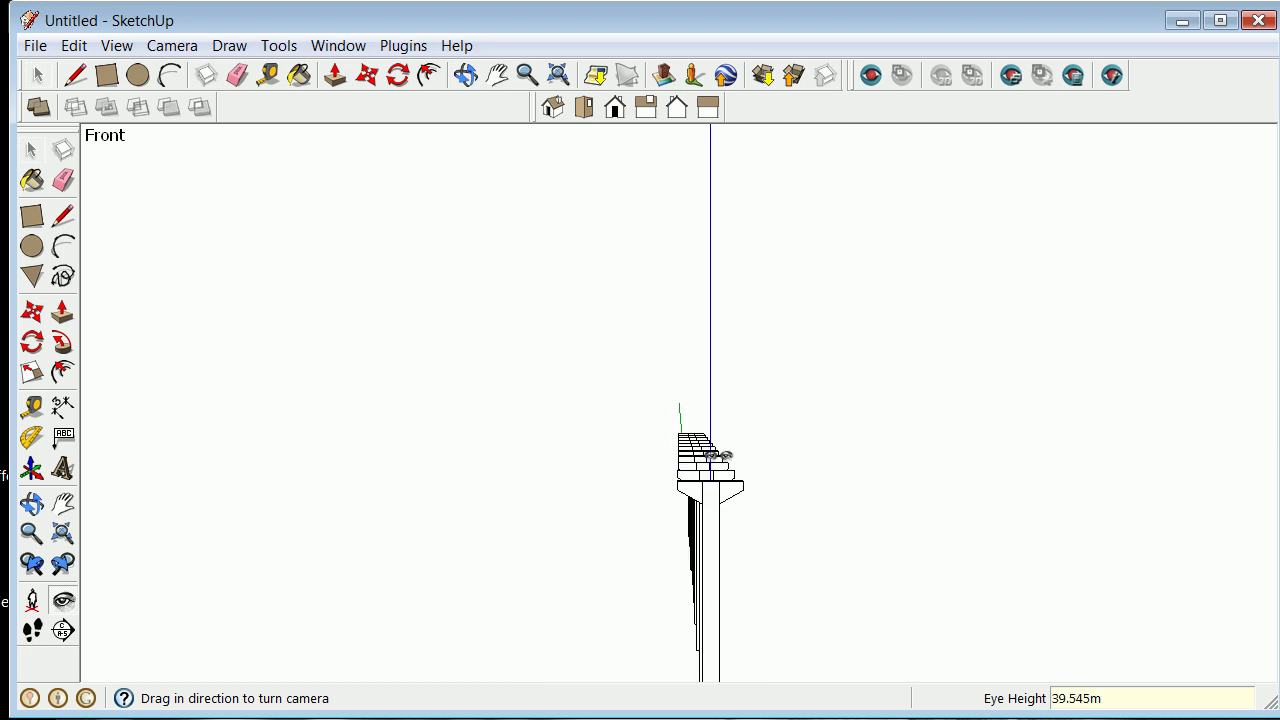
left_click(33, 512)
left_click_drag(947, 493, 725, 515)
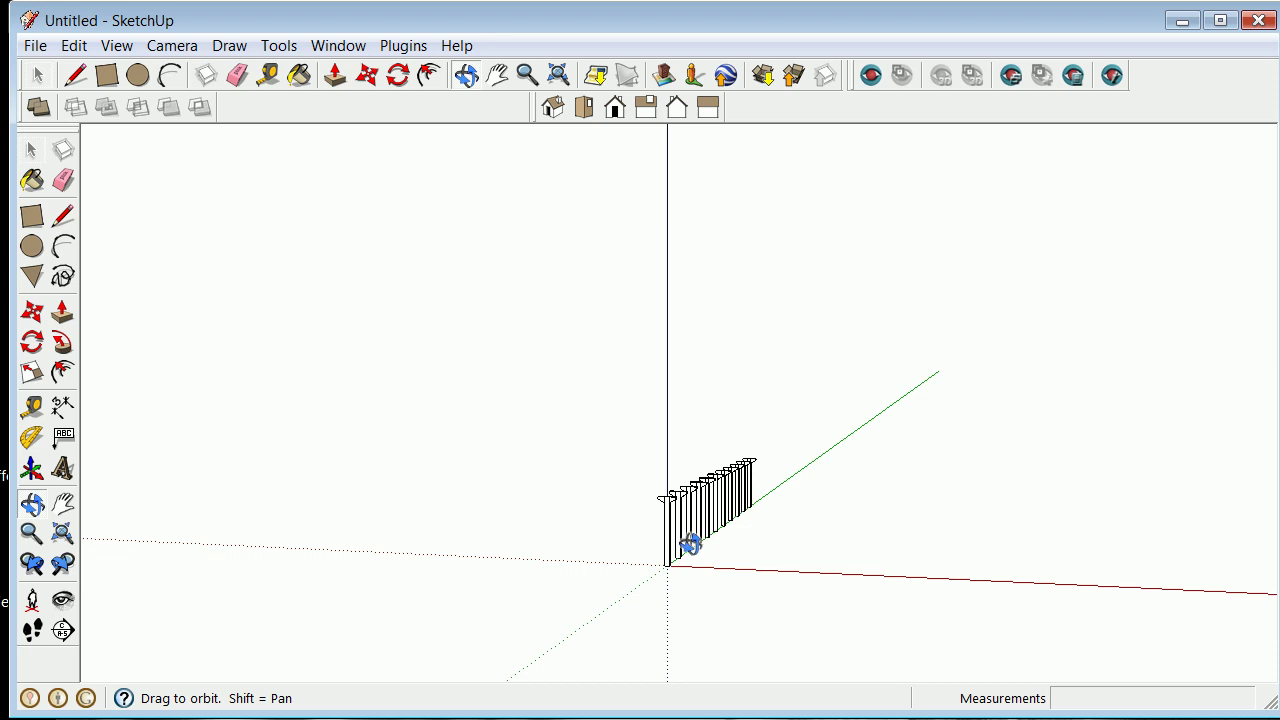
scroll(690, 543, "up", 3)
scroll(690, 543, "down", 1)
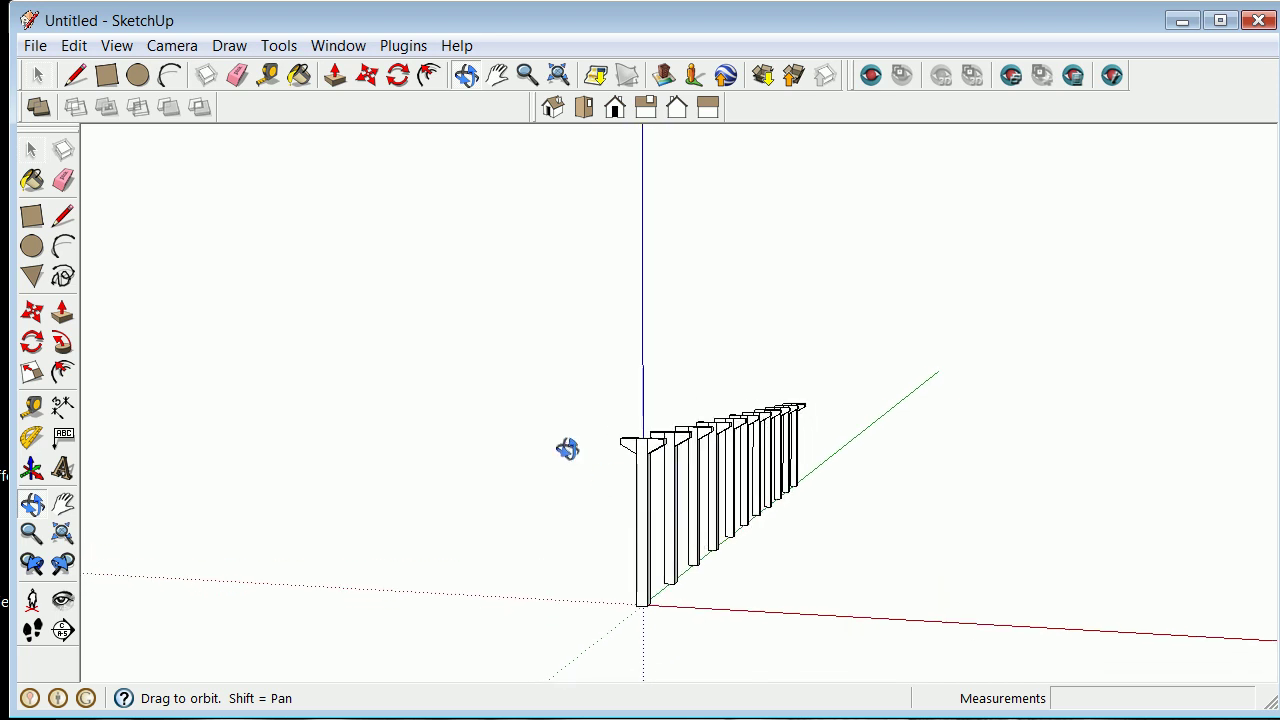
left_click(31, 150)
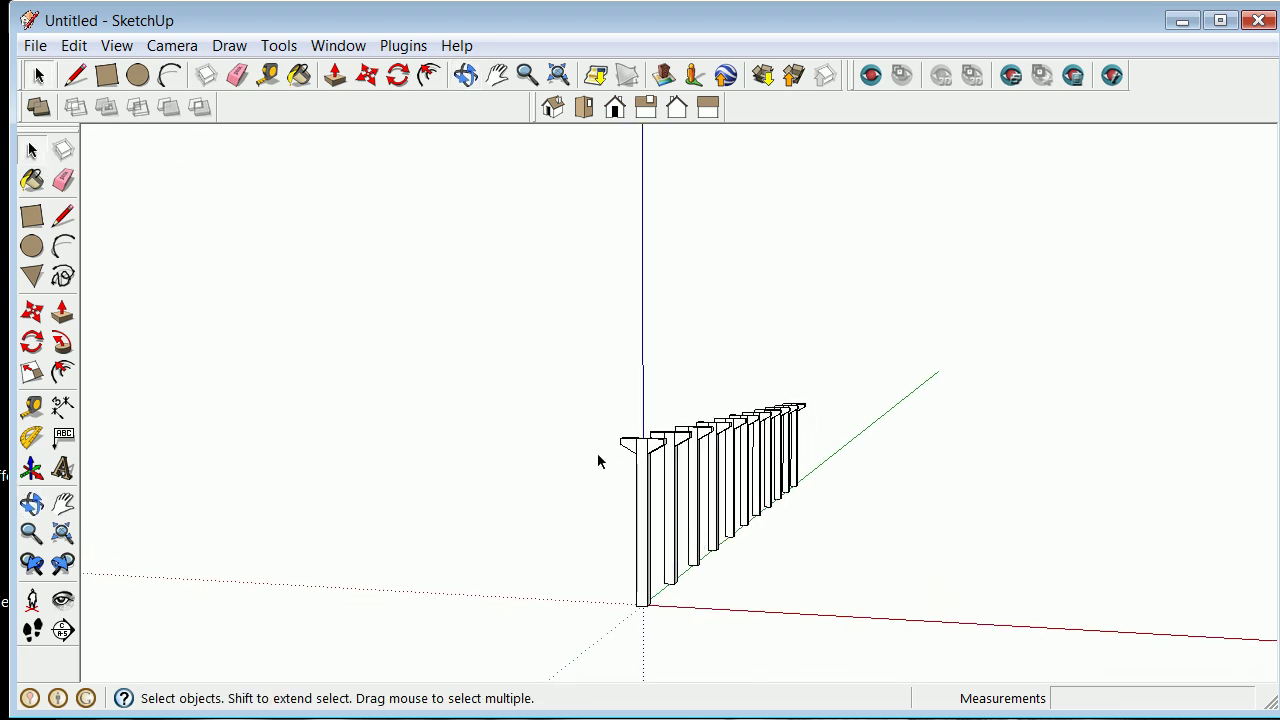
left_click(640, 447)
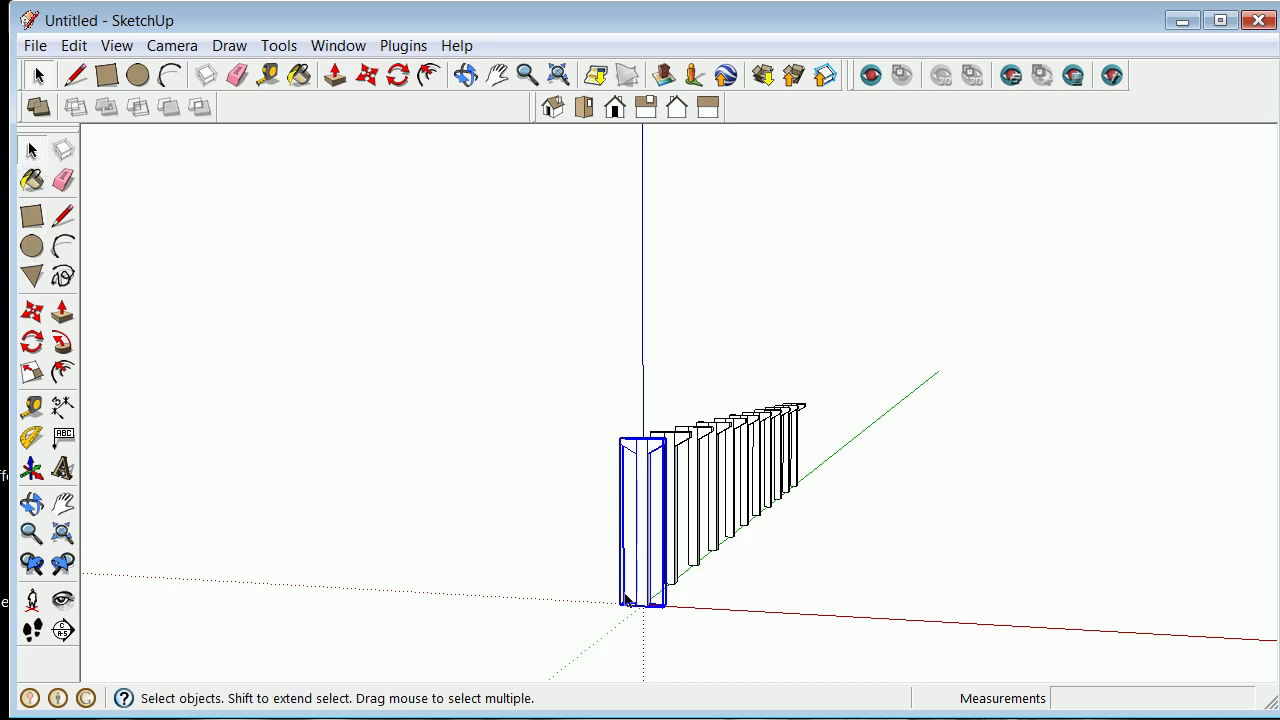
scroll(650, 612, "up", 5)
scroll(617, 540, "down", 4)
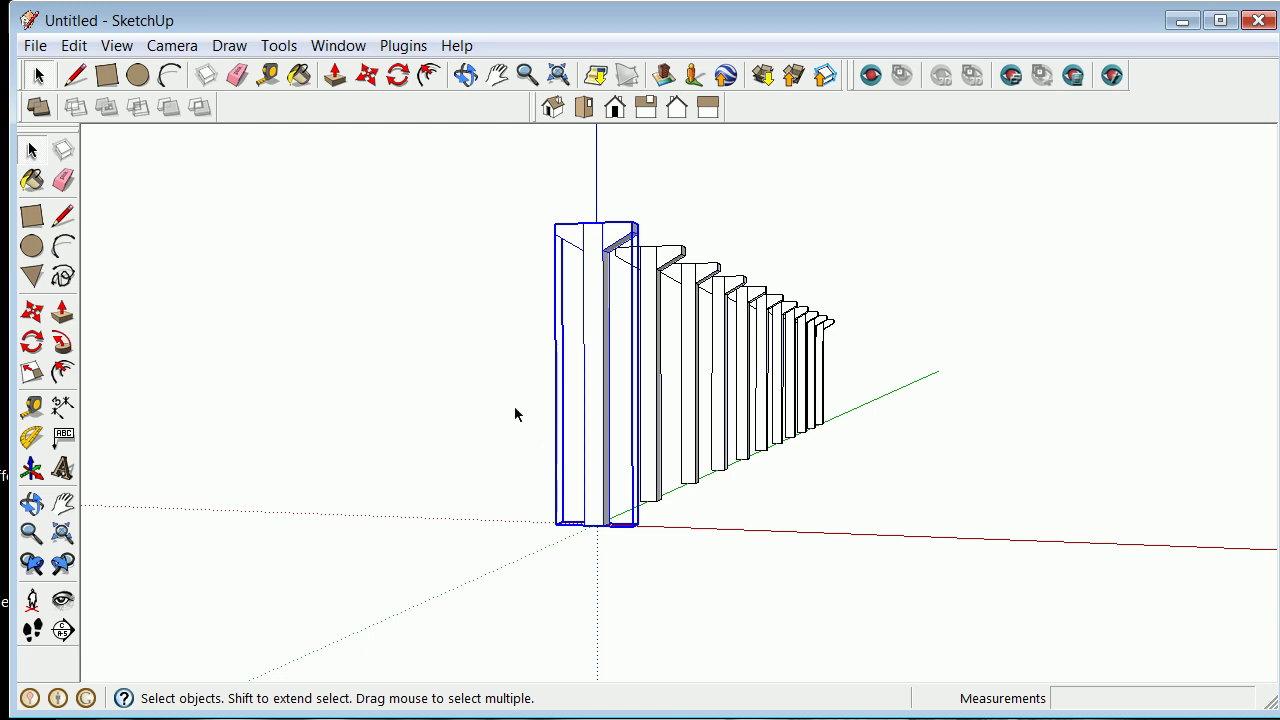
scroll(515, 413, "down", 3)
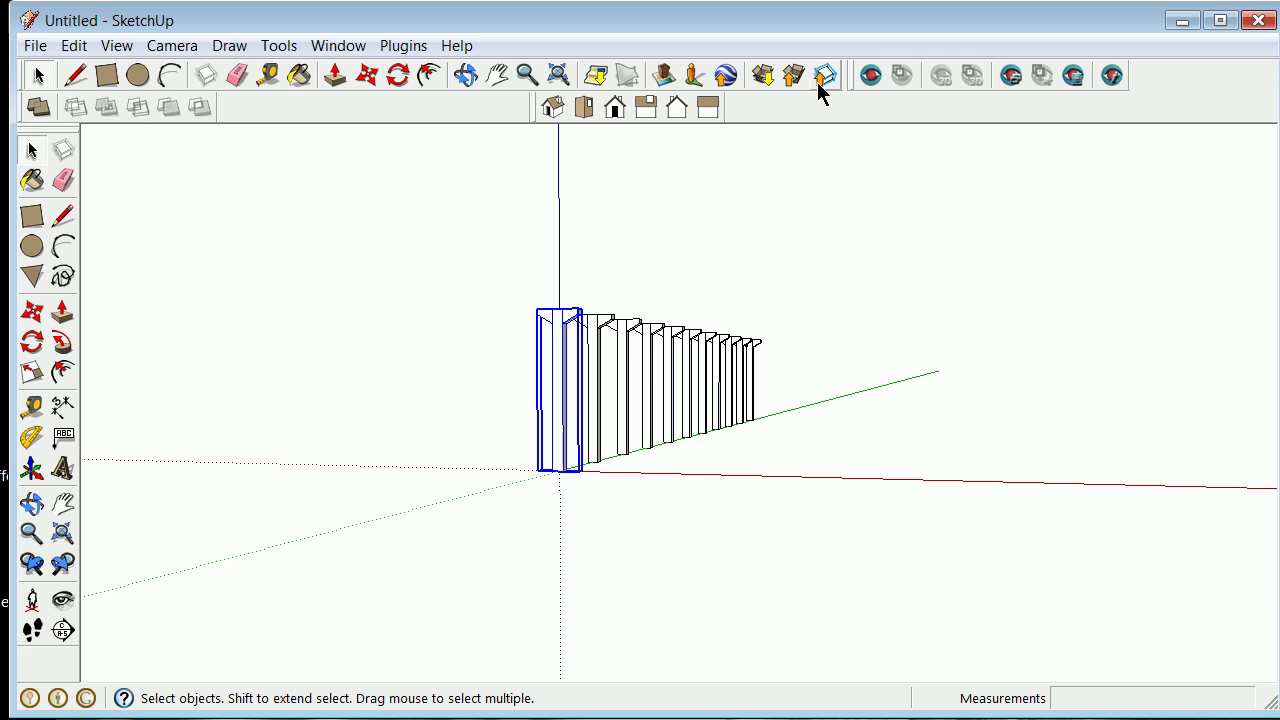
left_click(414, 297)
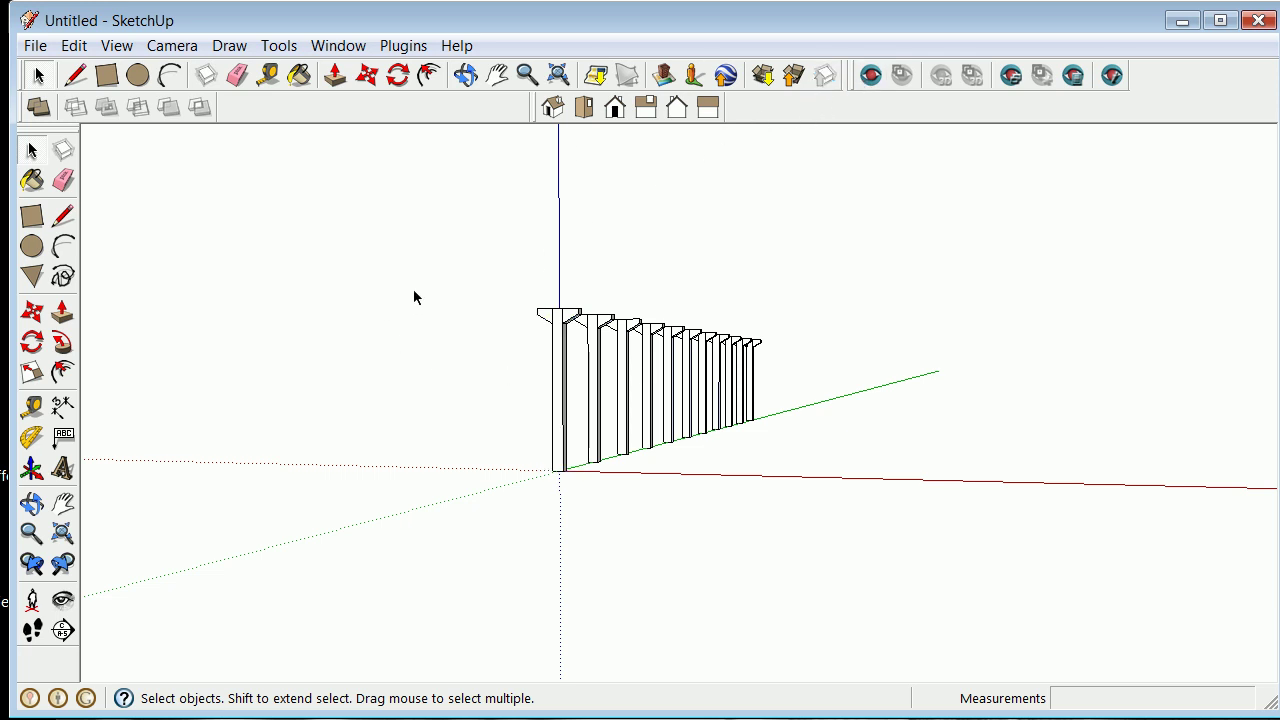
scroll(674, 309, "up", 2)
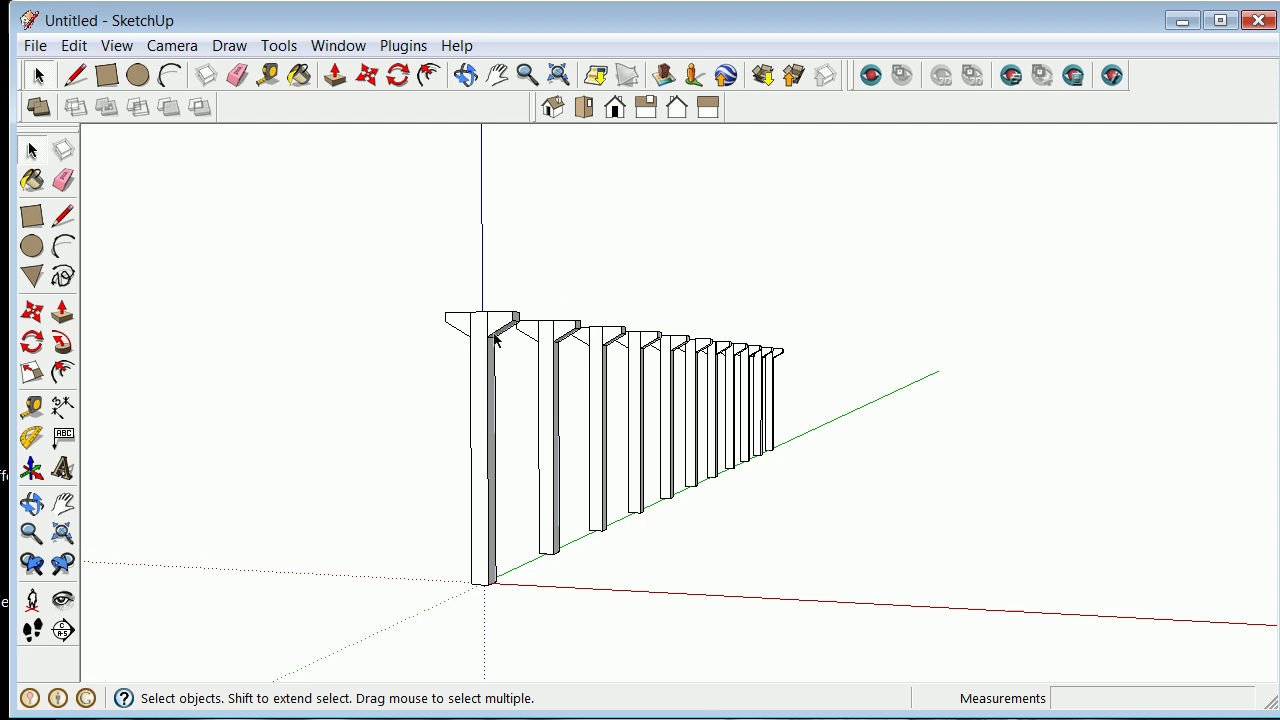
middle_click_drag(499, 252, 408, 428)
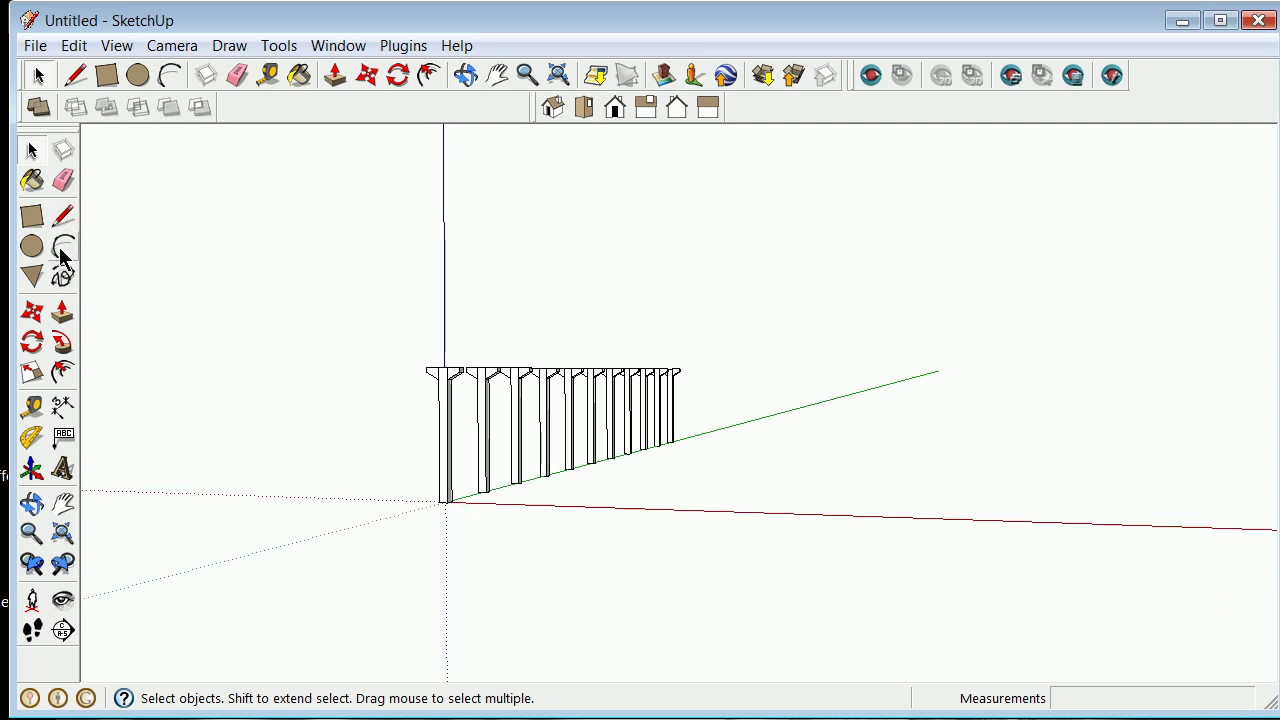
Draw a large base rectangle beneath the pier row
left_click(31, 215)
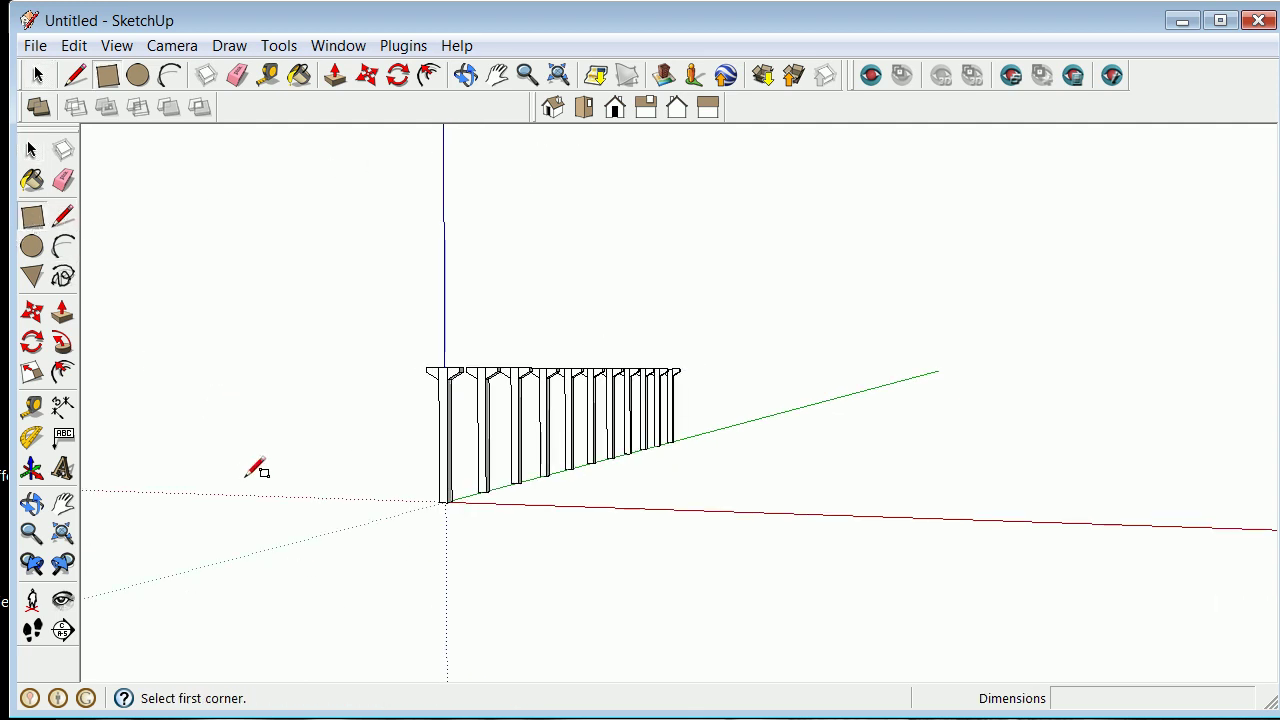
left_click(223, 517)
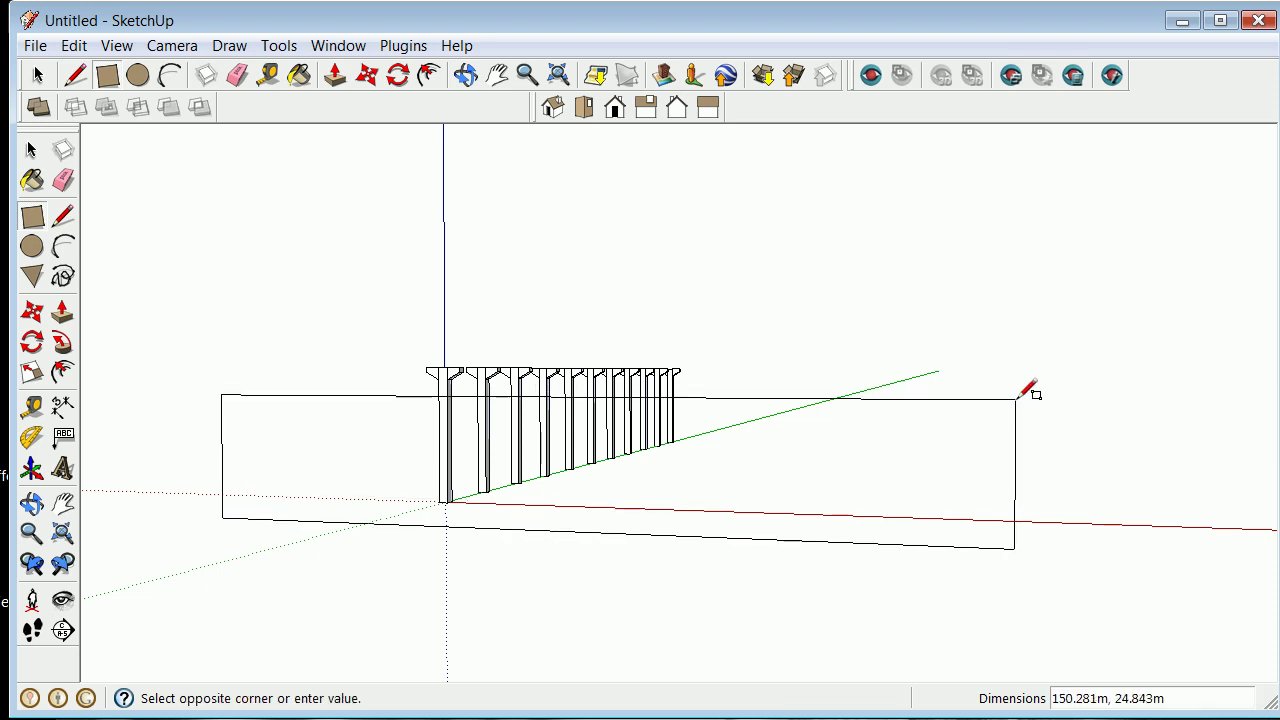
left_click(994, 545)
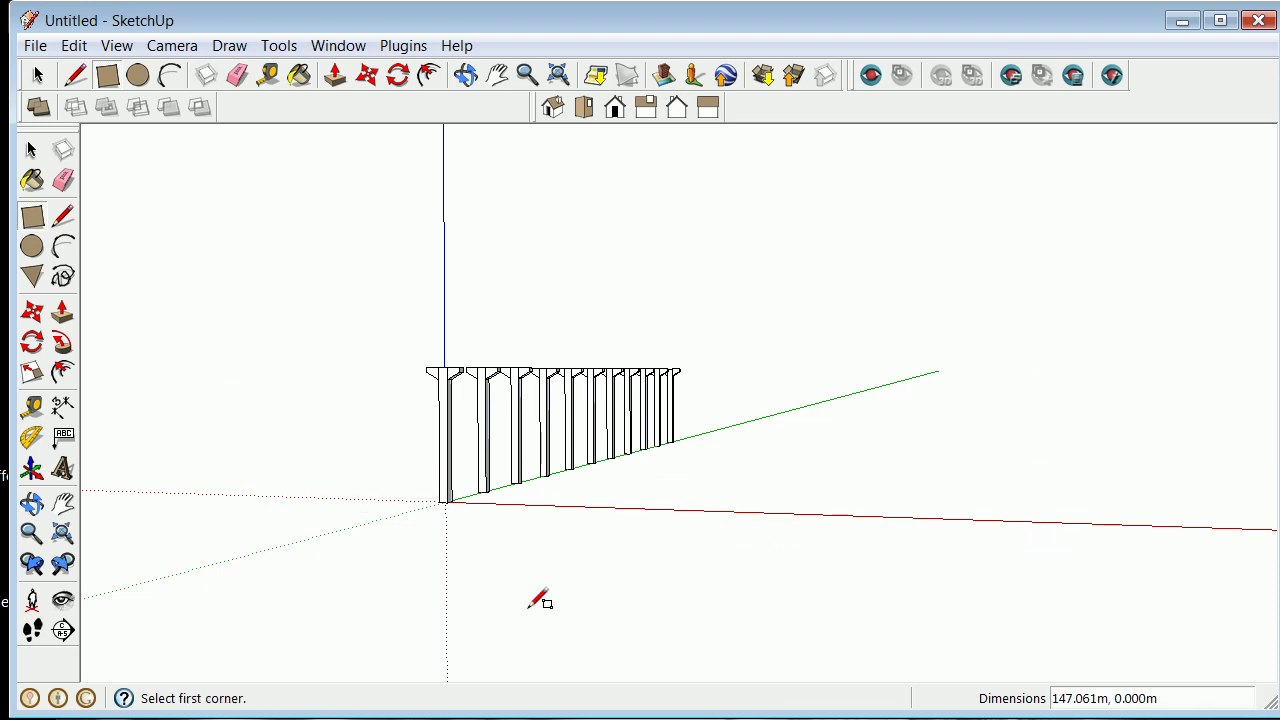
scroll(355, 595, "down", 2)
scroll(368, 572, "up", 2)
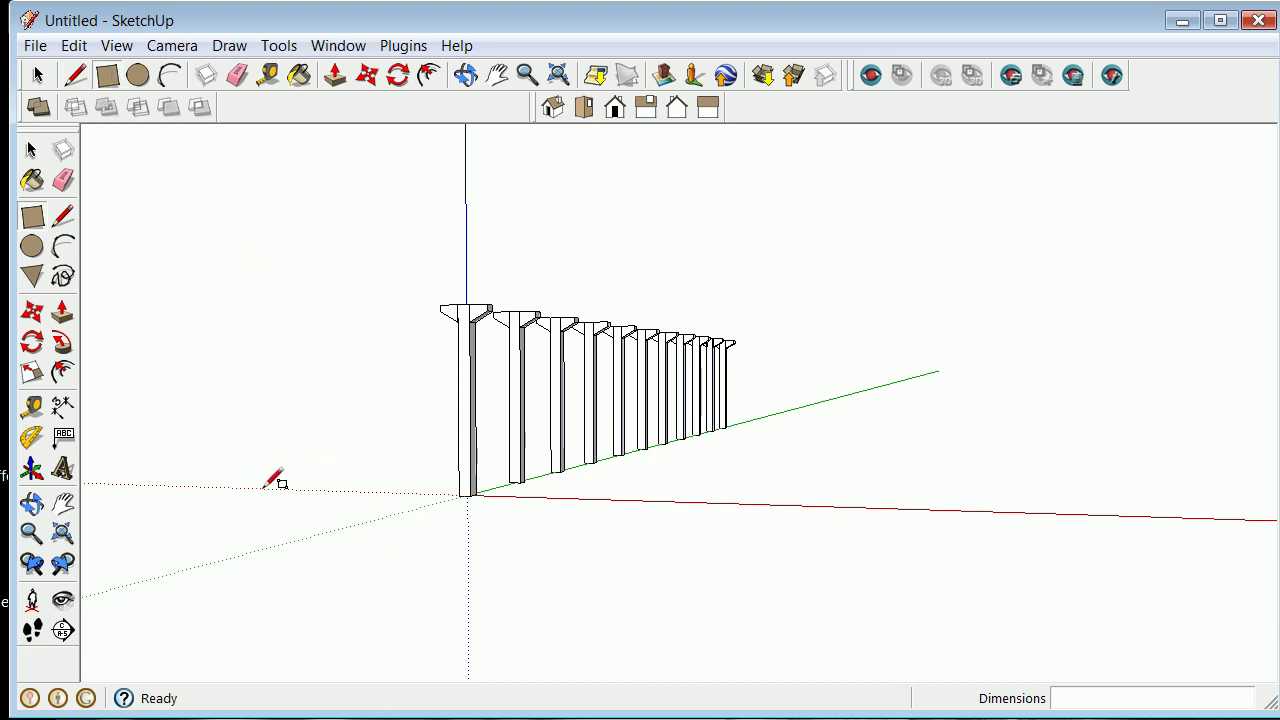
left_click(184, 503)
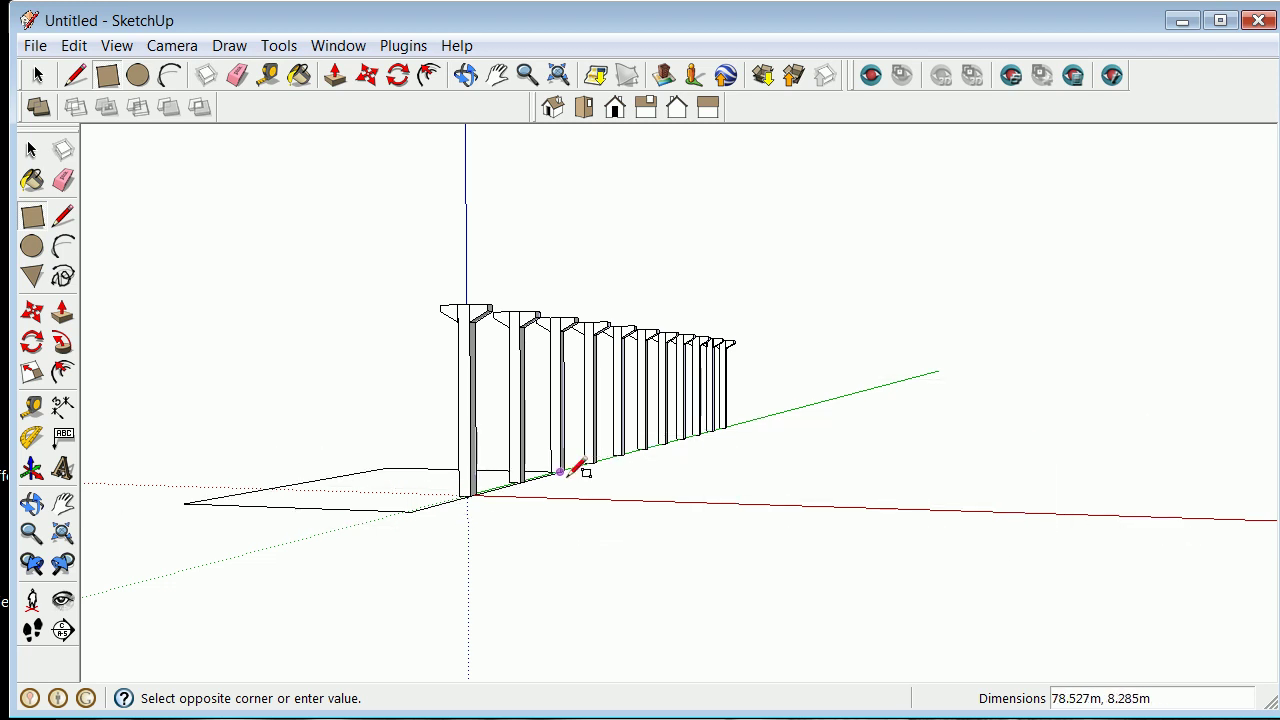
left_click(739, 443)
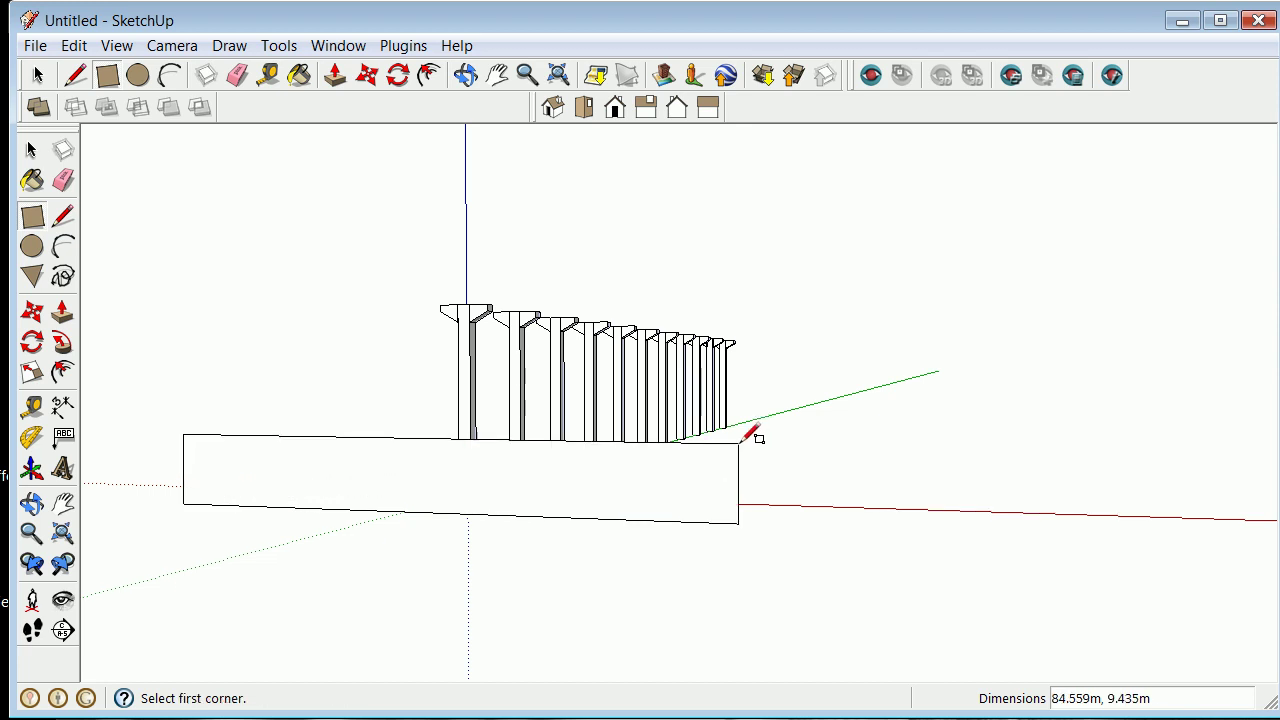
Push/pull the base face up into a thick slab
left_click(62, 312)
left_click(651, 511)
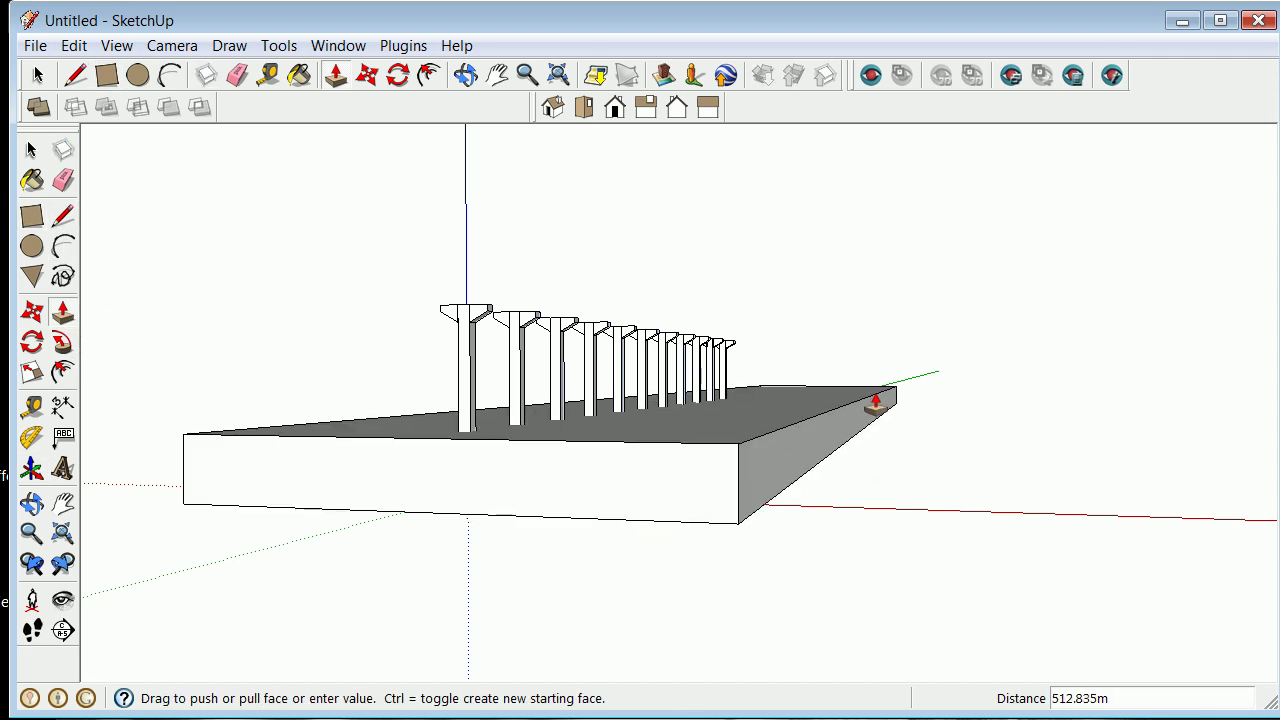
left_click(857, 434)
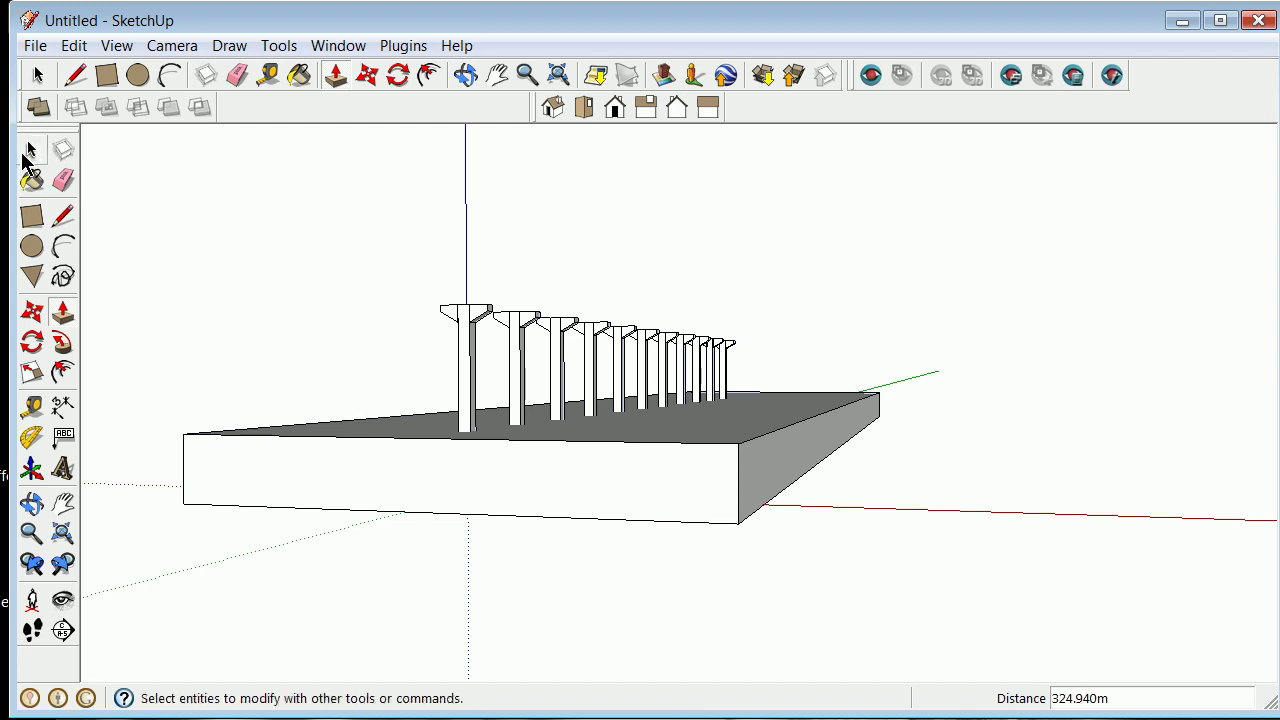
Select the whole slab and make it a group
left_click(31, 149)
left_click_drag(151, 375, 1023, 594)
right_click(752, 487)
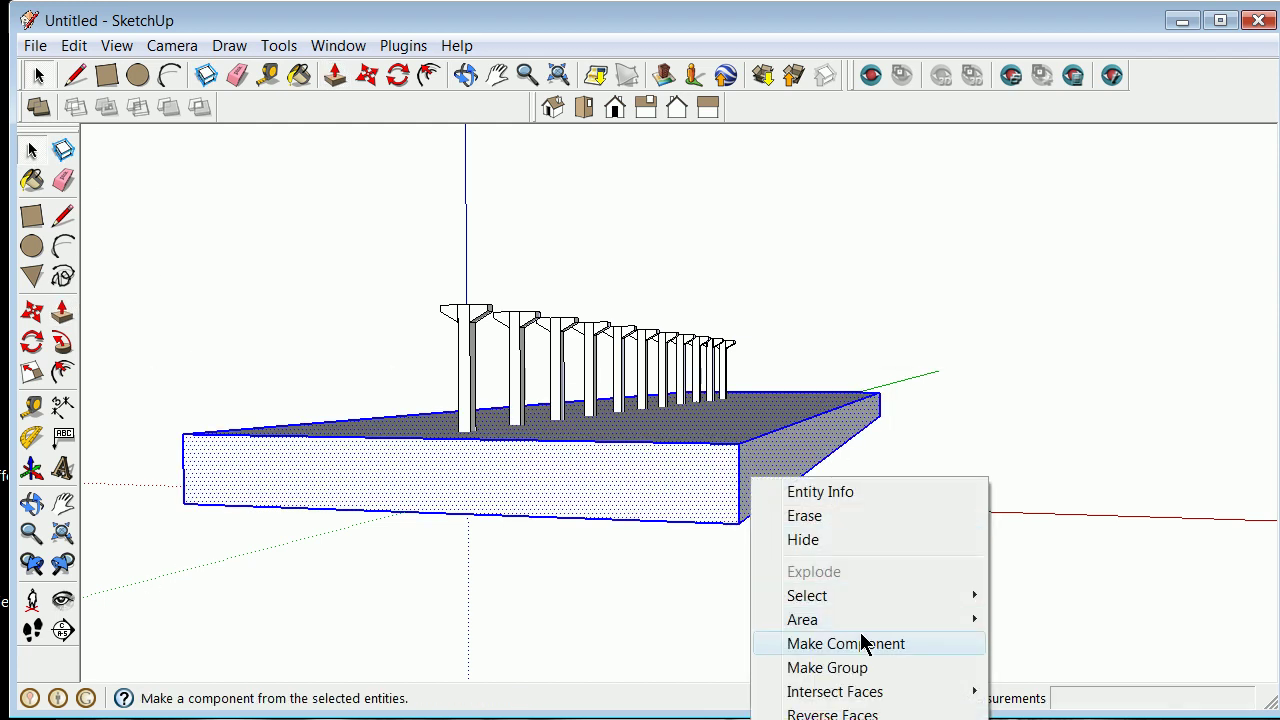
left_click(860, 667)
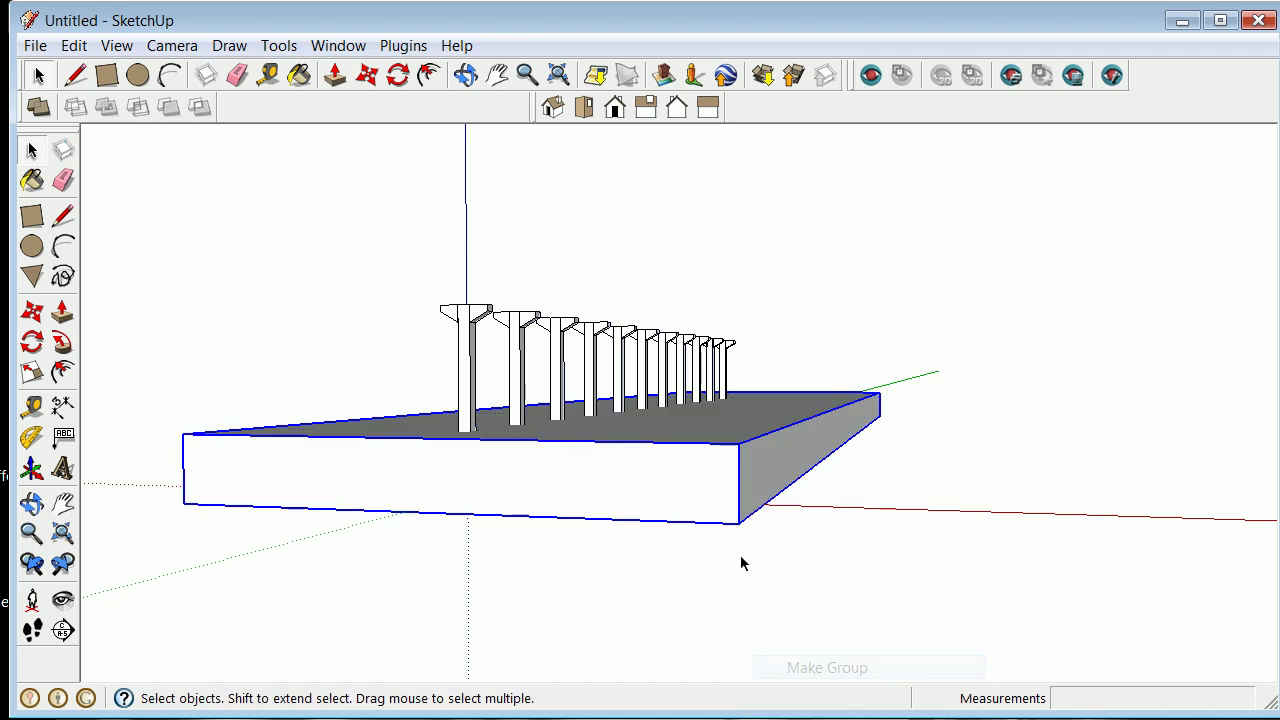
right_click(716, 497)
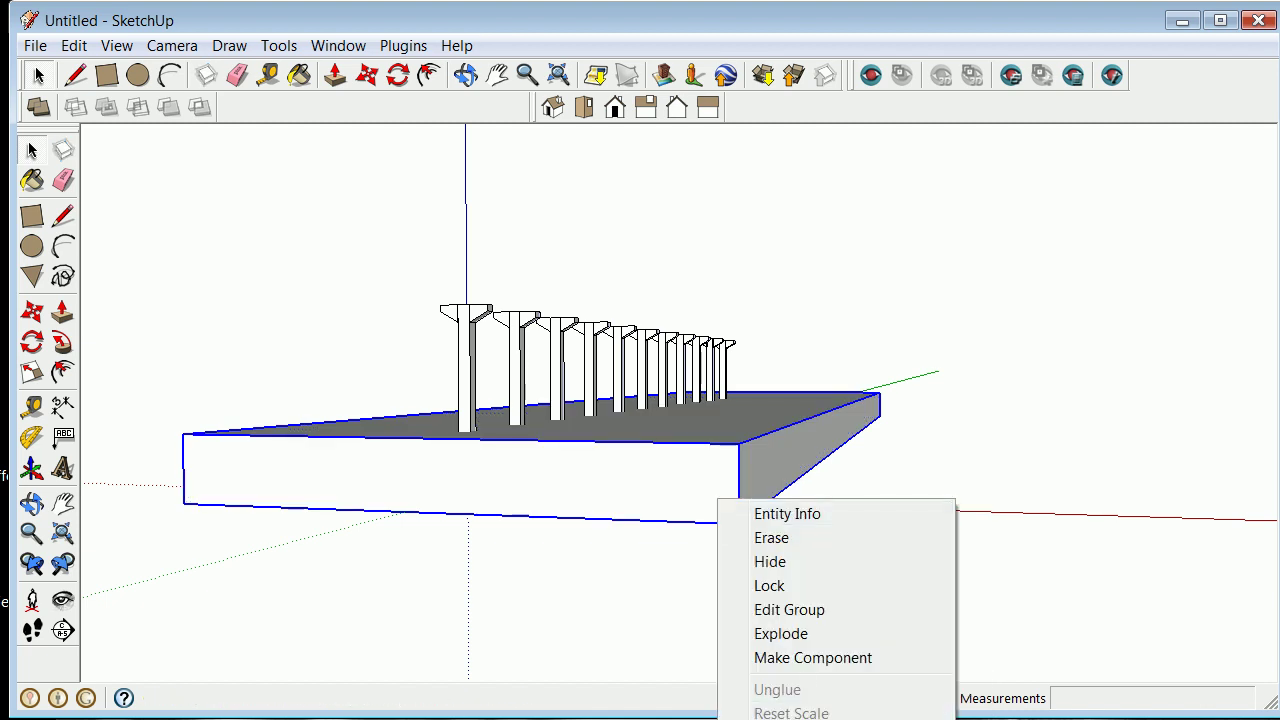
mouse_move(840, 716)
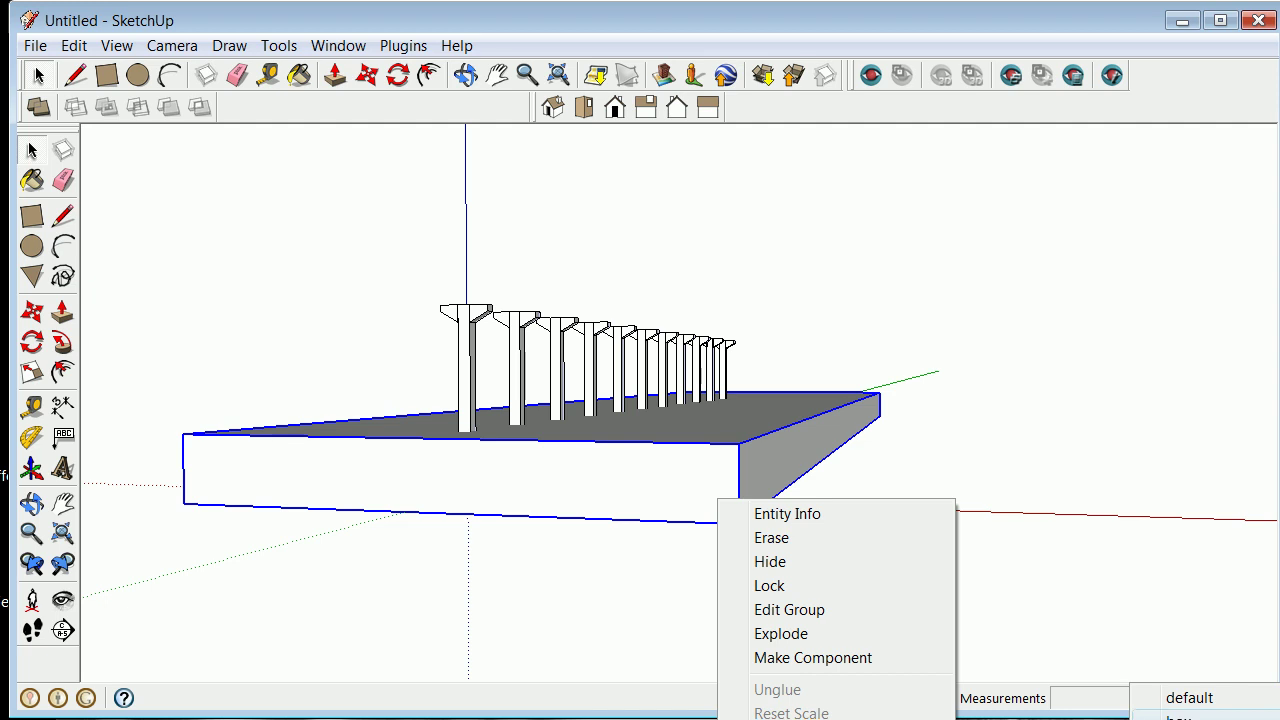
key("Escape")
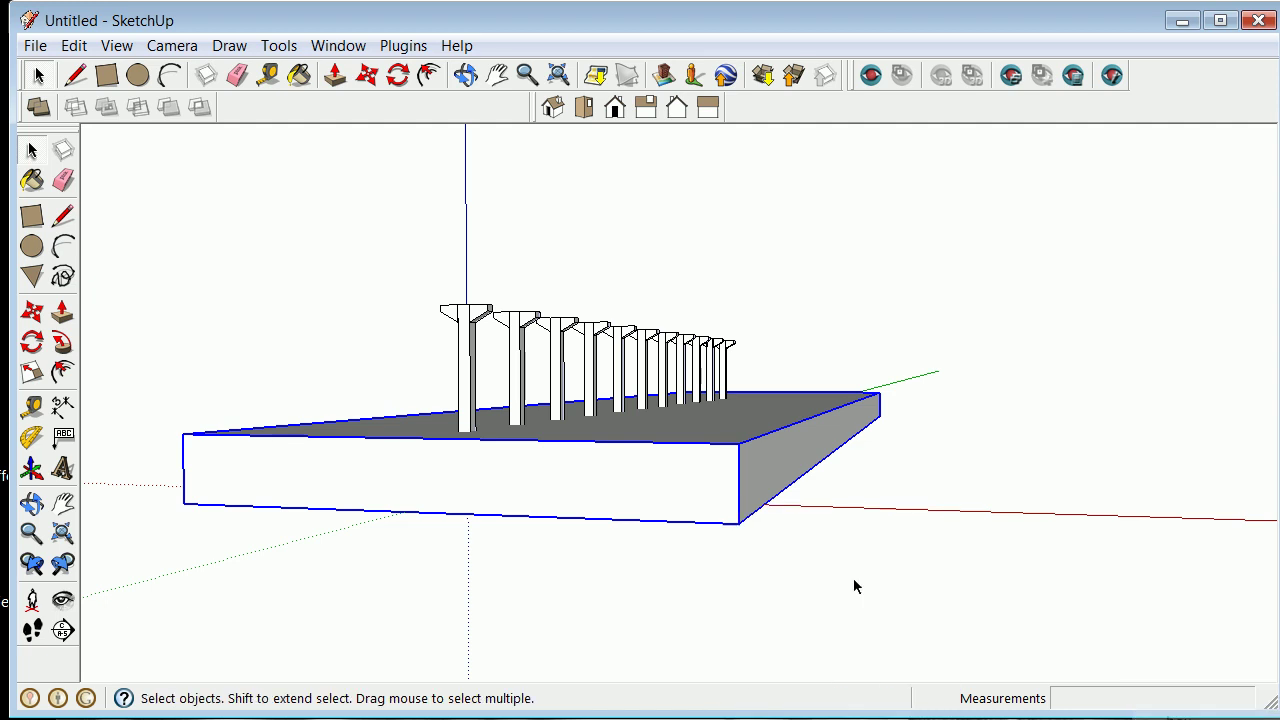
Lower the slab group so the piers stand on its top, then deselect it
left_click(32, 311)
left_click(749, 436)
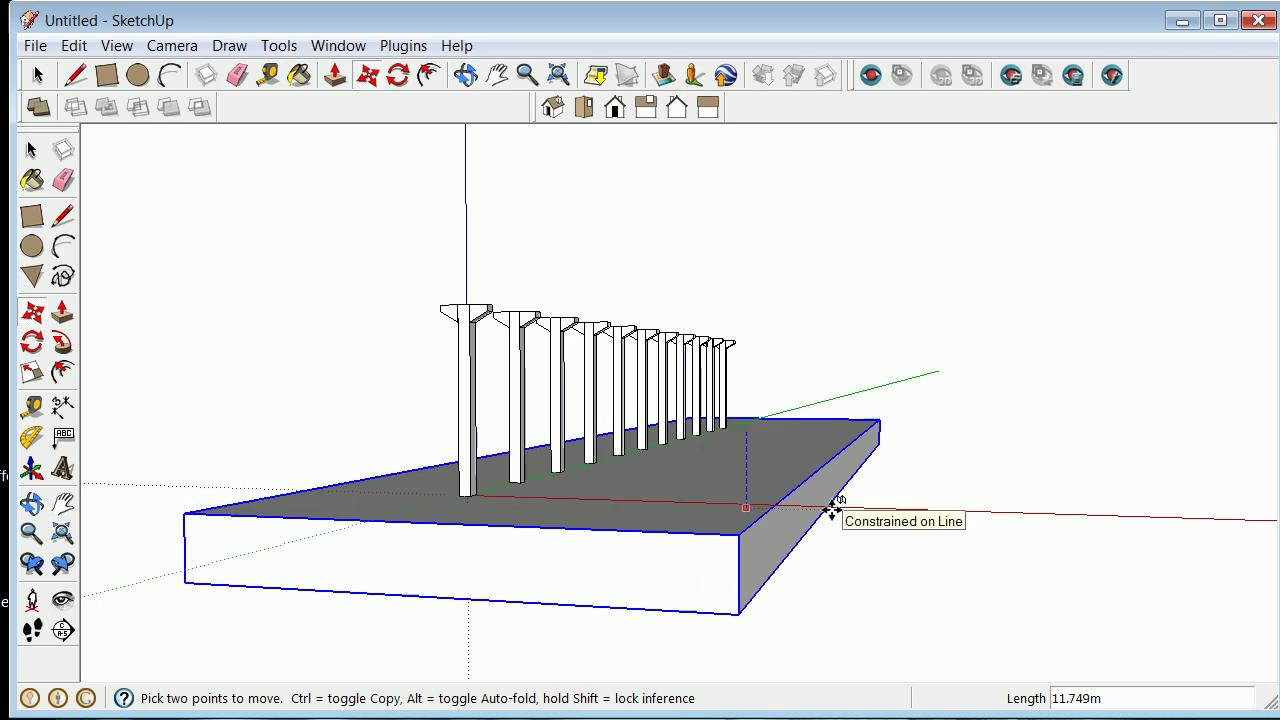
left_click(834, 507)
left_click(31, 150)
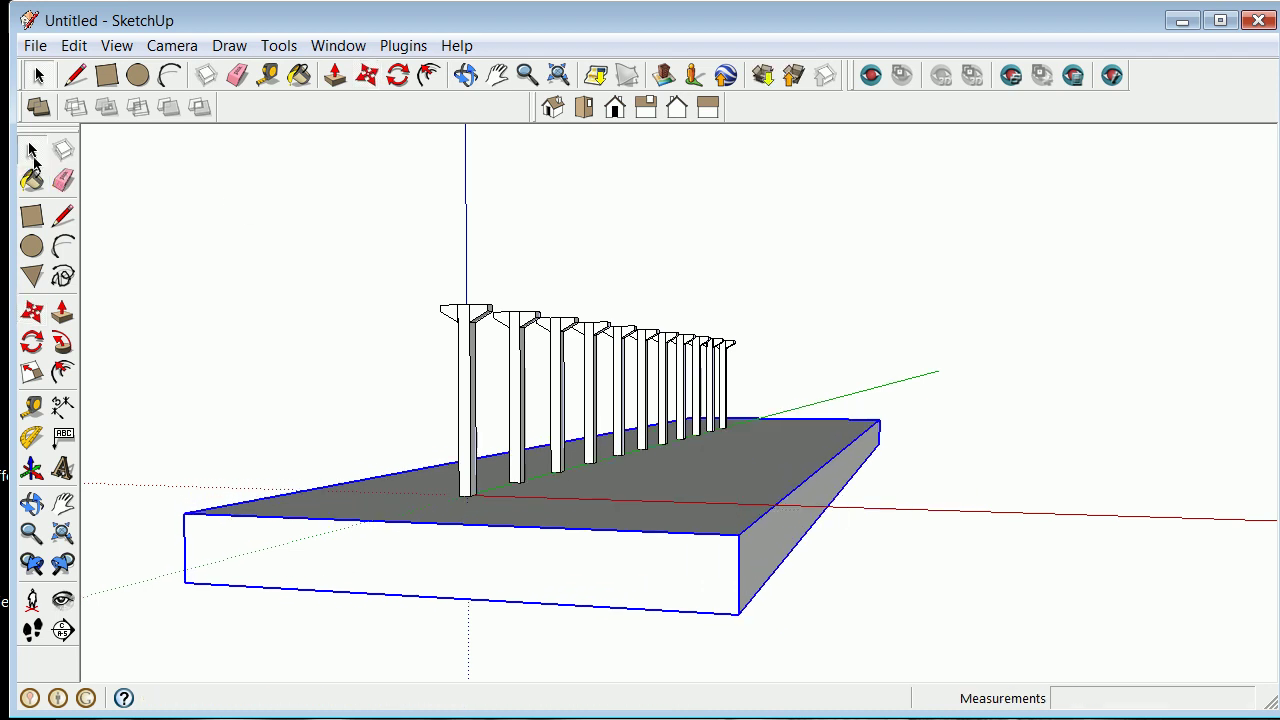
left_click(808, 290)
right_click(808, 507)
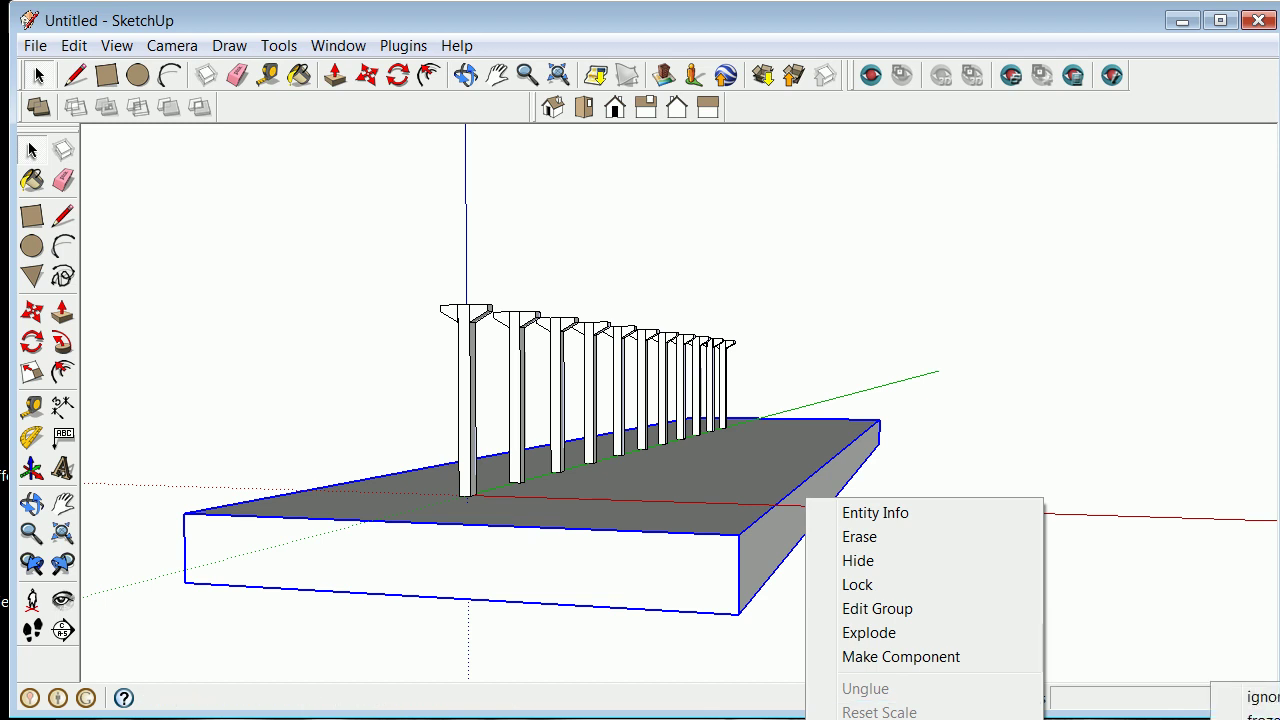
left_click(804, 343)
left_click(803, 262)
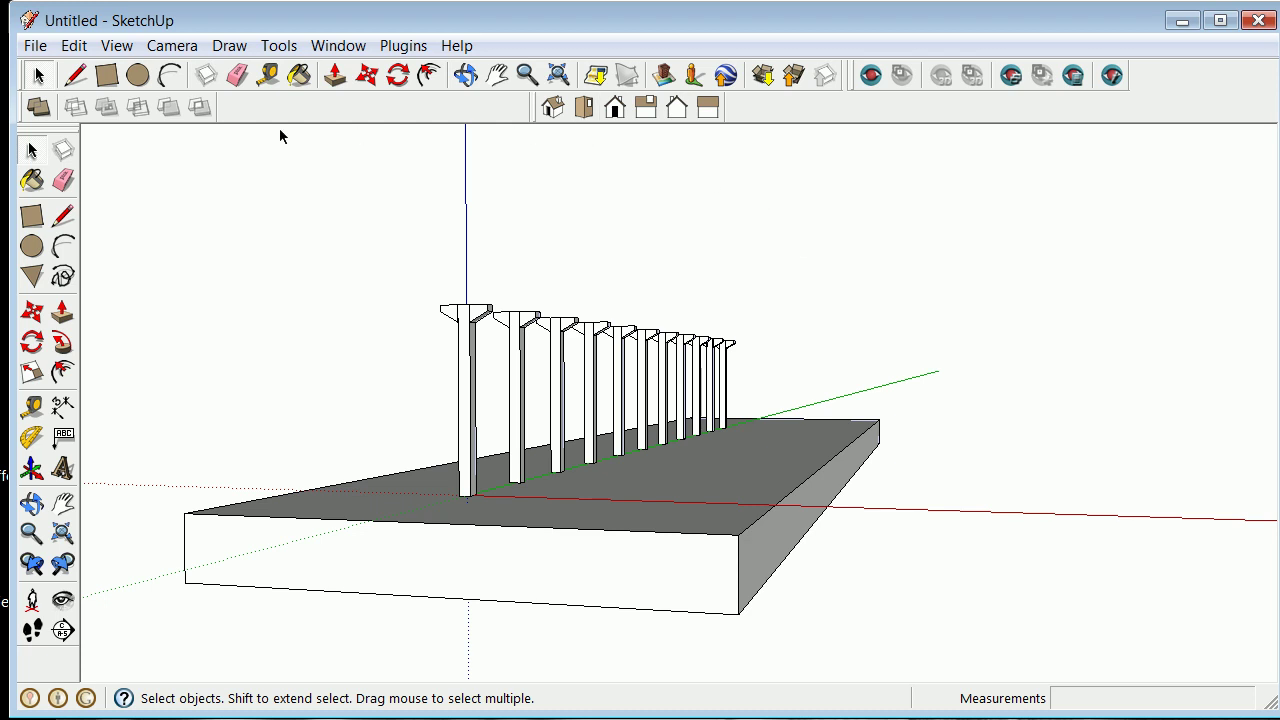
Save the model under the new name bridge.skp with Save As
left_click(37, 47)
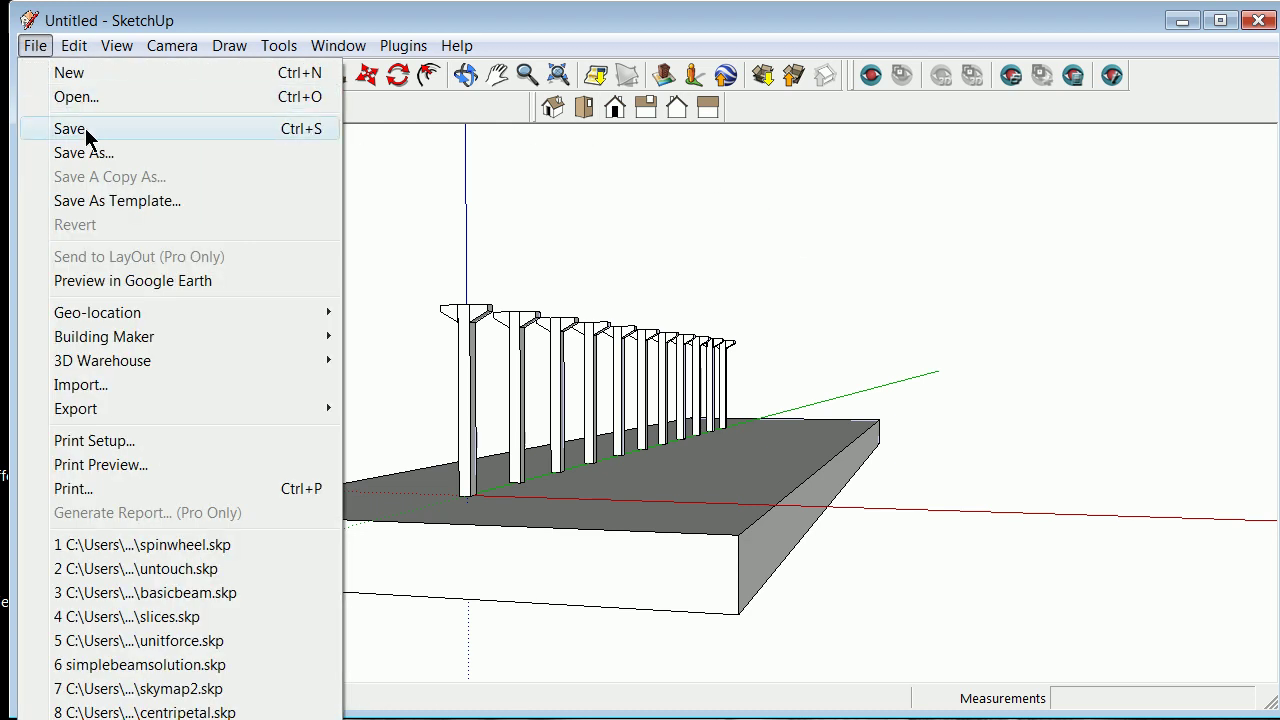
left_click(371, 243)
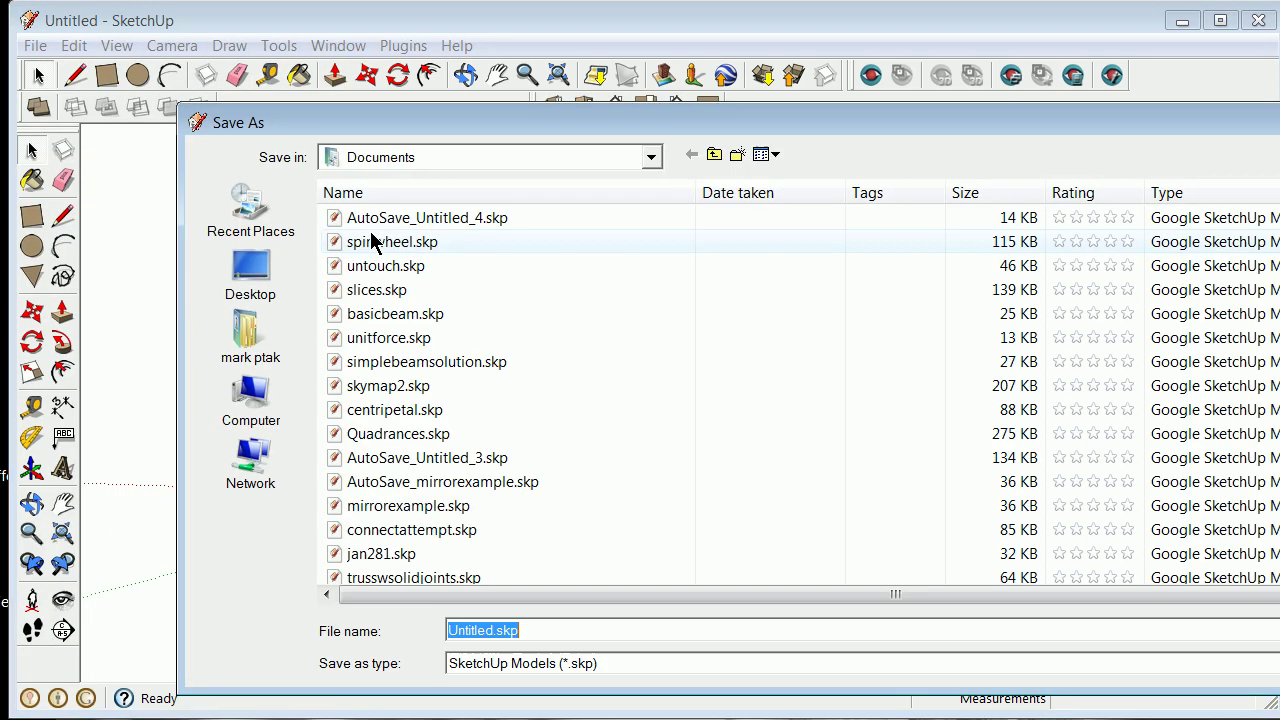
left_click(536, 628)
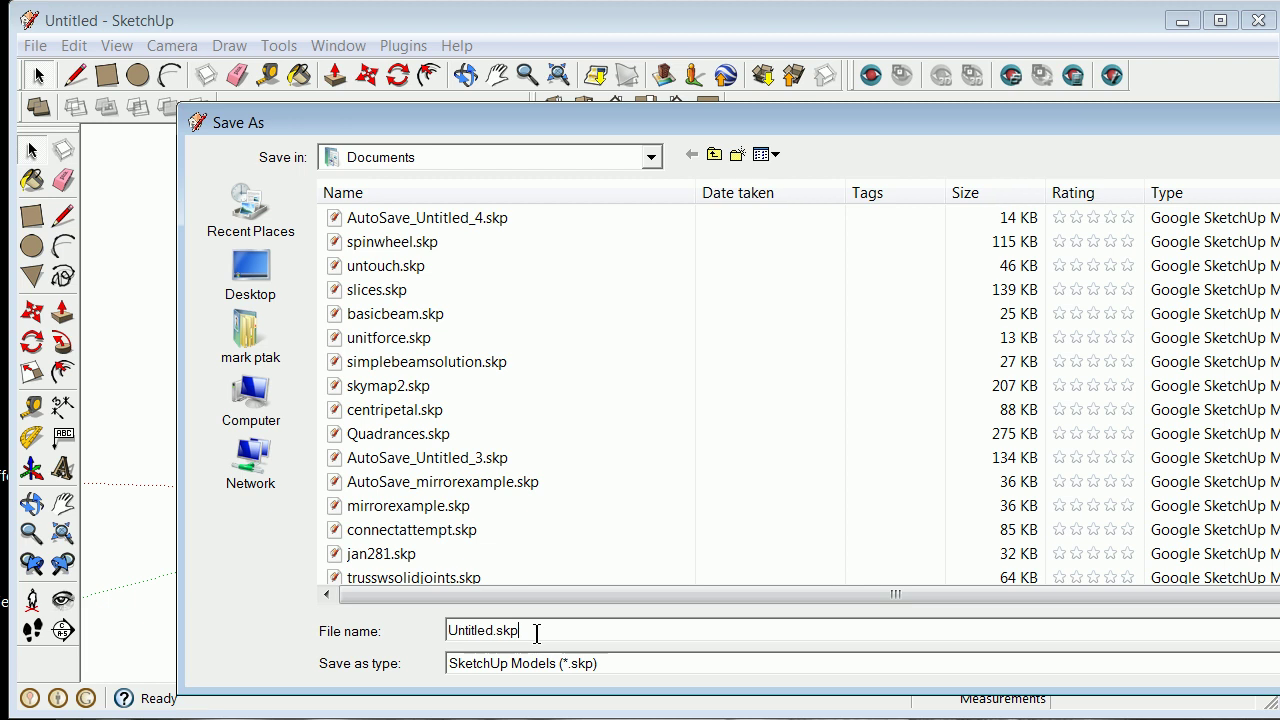
key("BackSpace")
key("BackSpace")
key("BackSpace")
key("BackSpace")
key("BackSpace")
key("BackSpace")
key("BackSpace")
key("BackSpace")
key("BackSpace")
key("BackSpace")
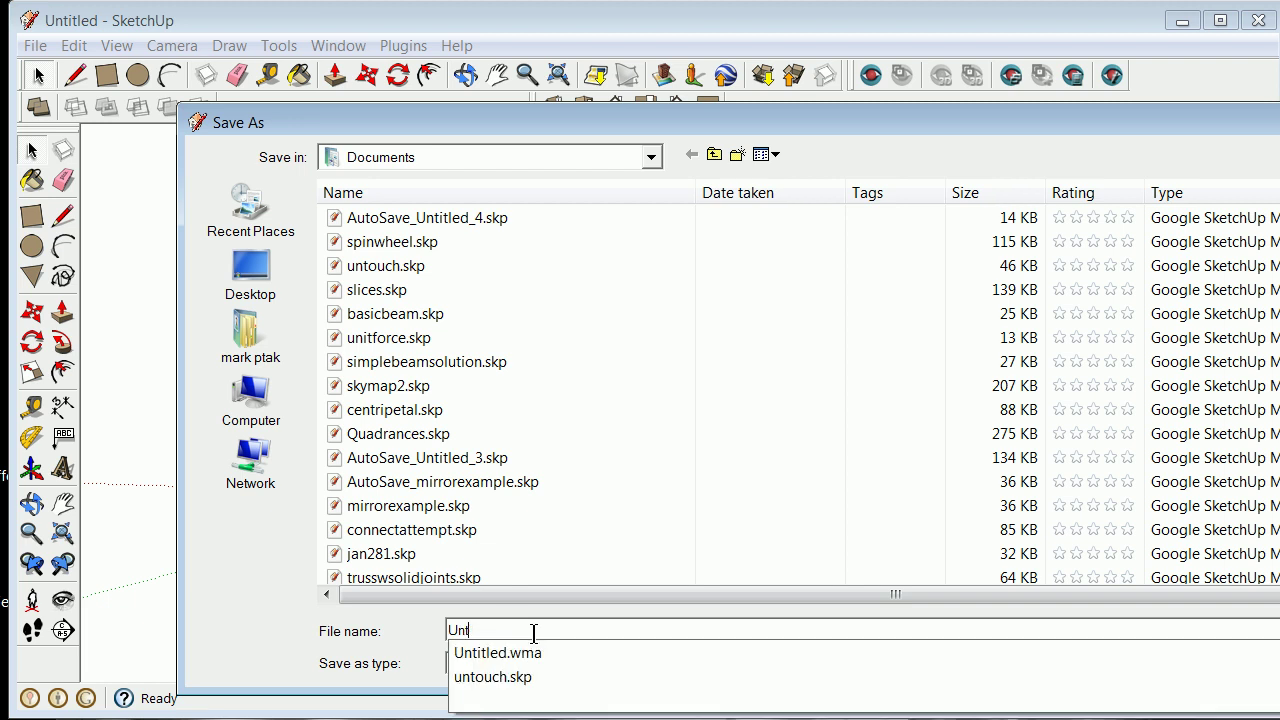
type("bridge")
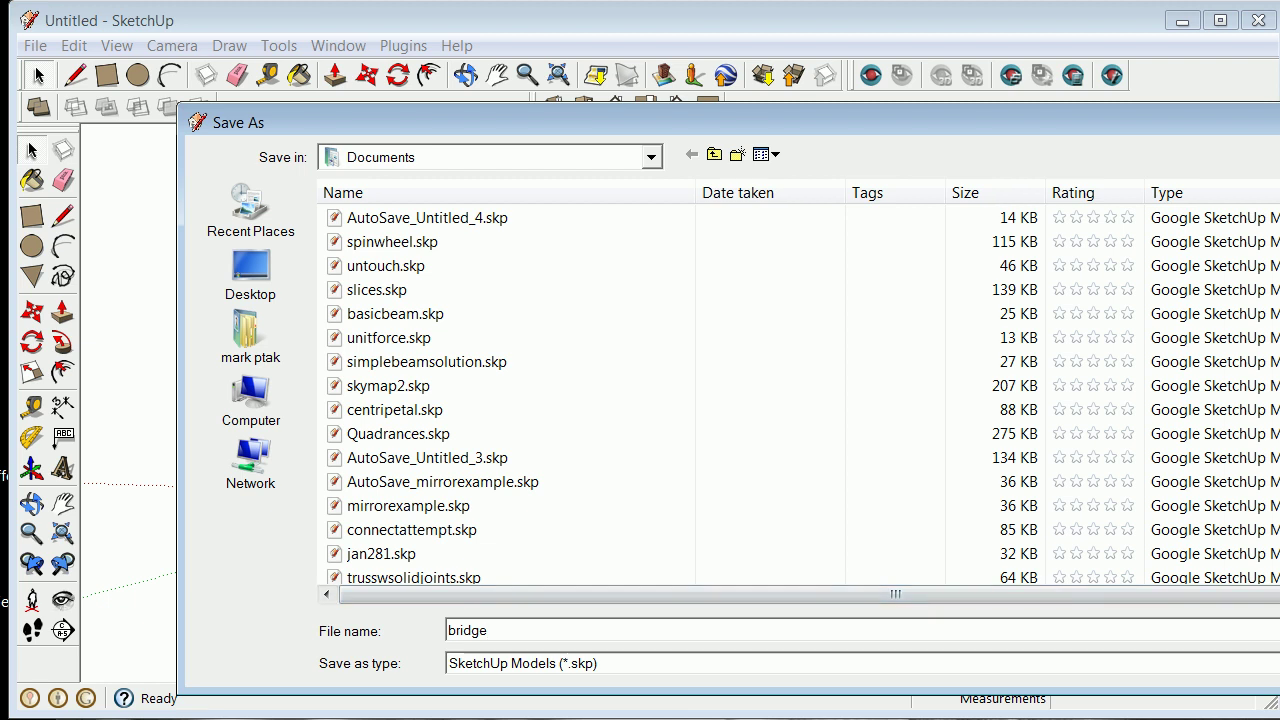
key("Return")
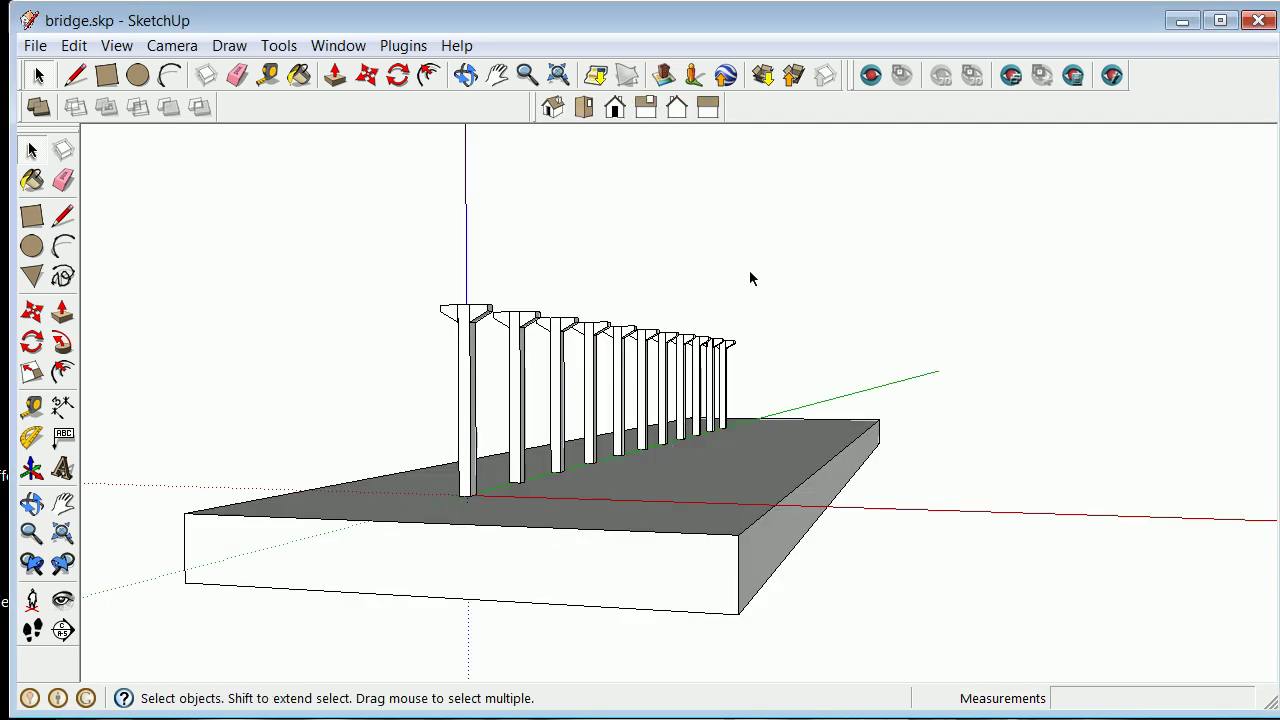
Turn on the Sketchy Physics toolbar from View > Toolbars and start the simulation with Play
left_click(117, 48)
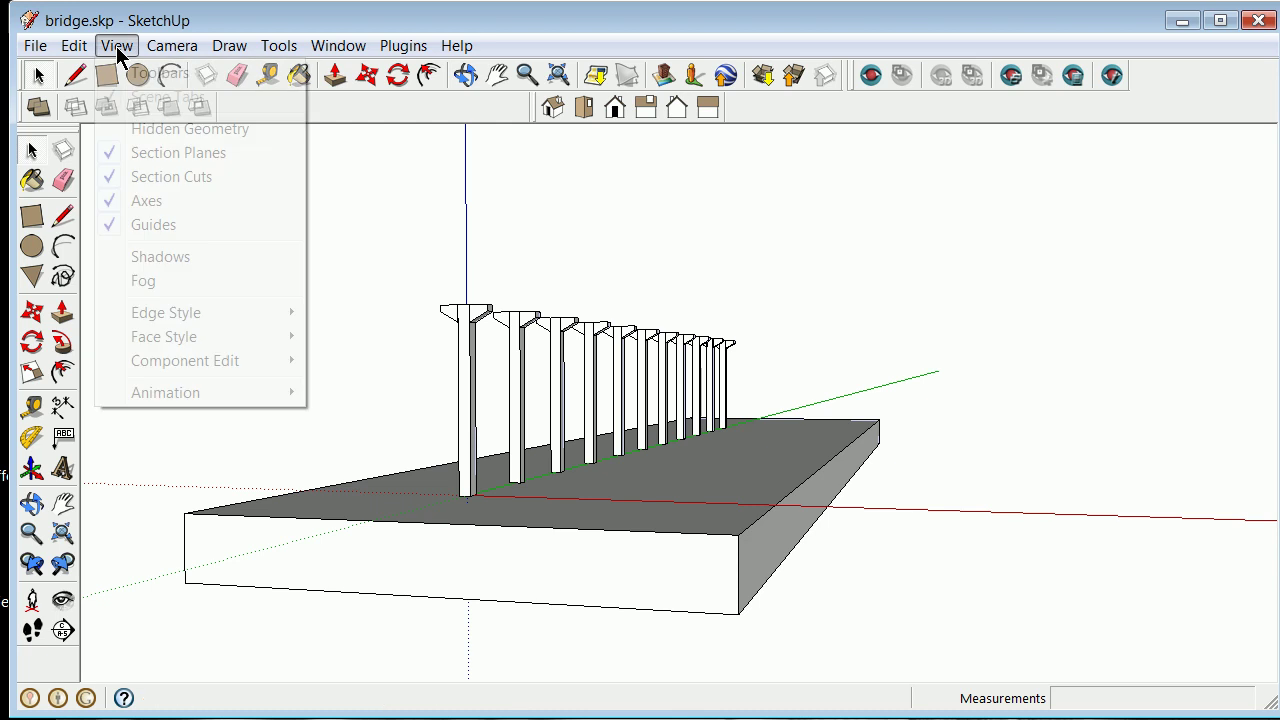
mouse_move(165, 74)
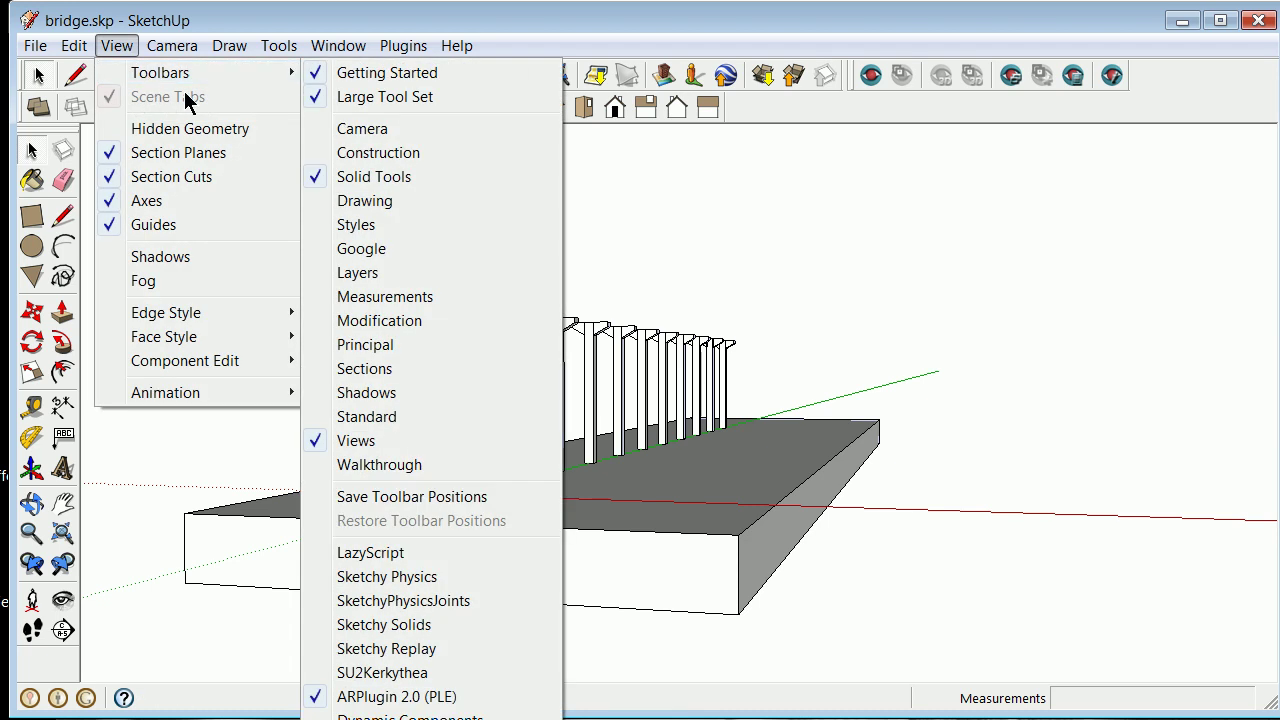
left_click(395, 585)
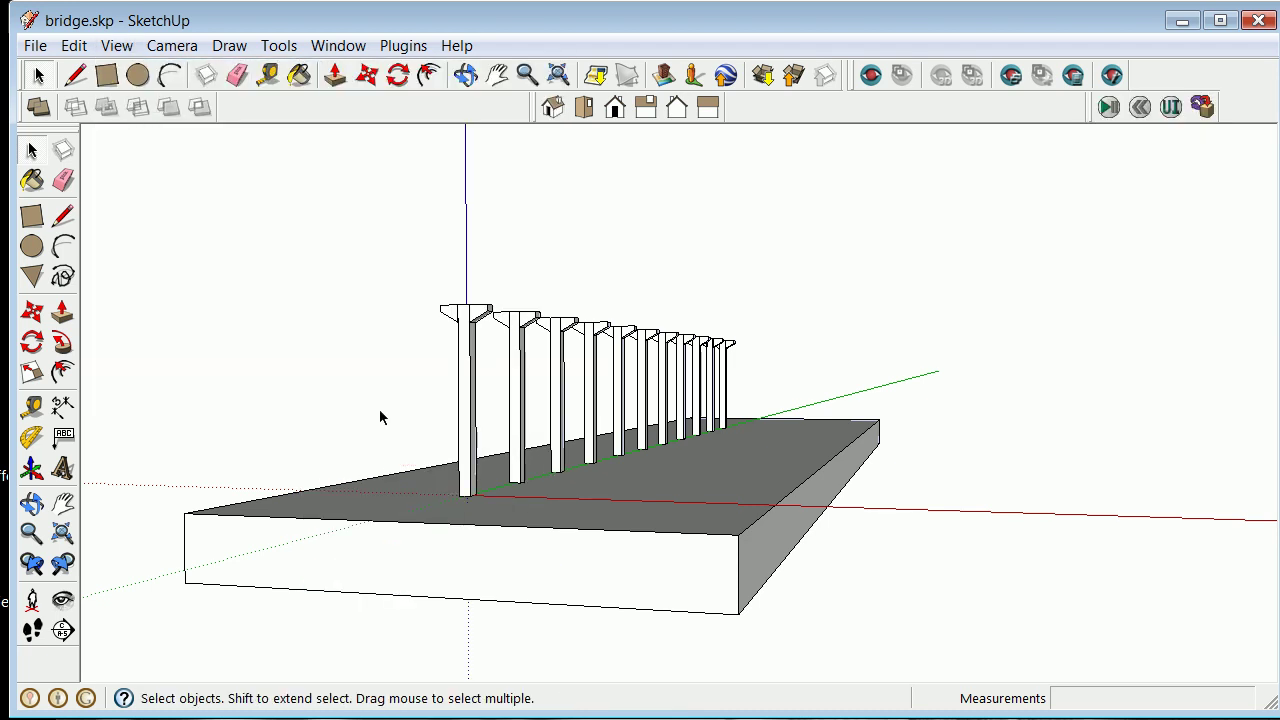
left_click(1109, 108)
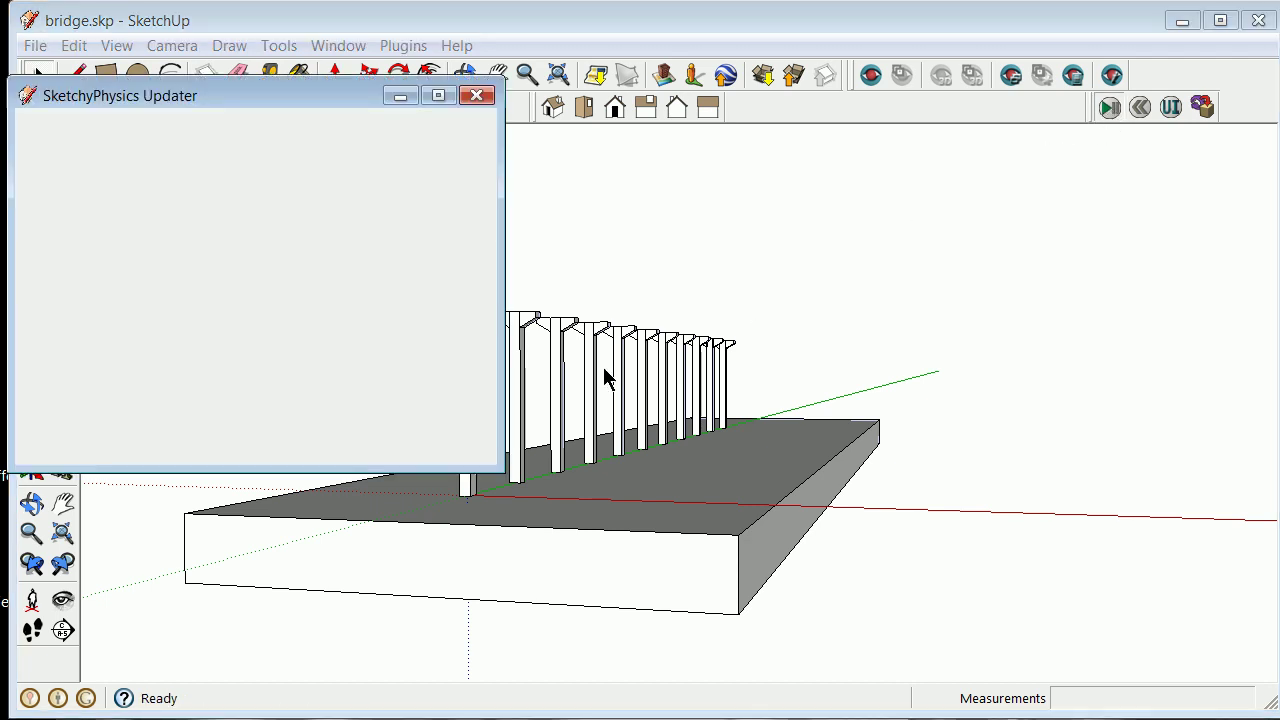